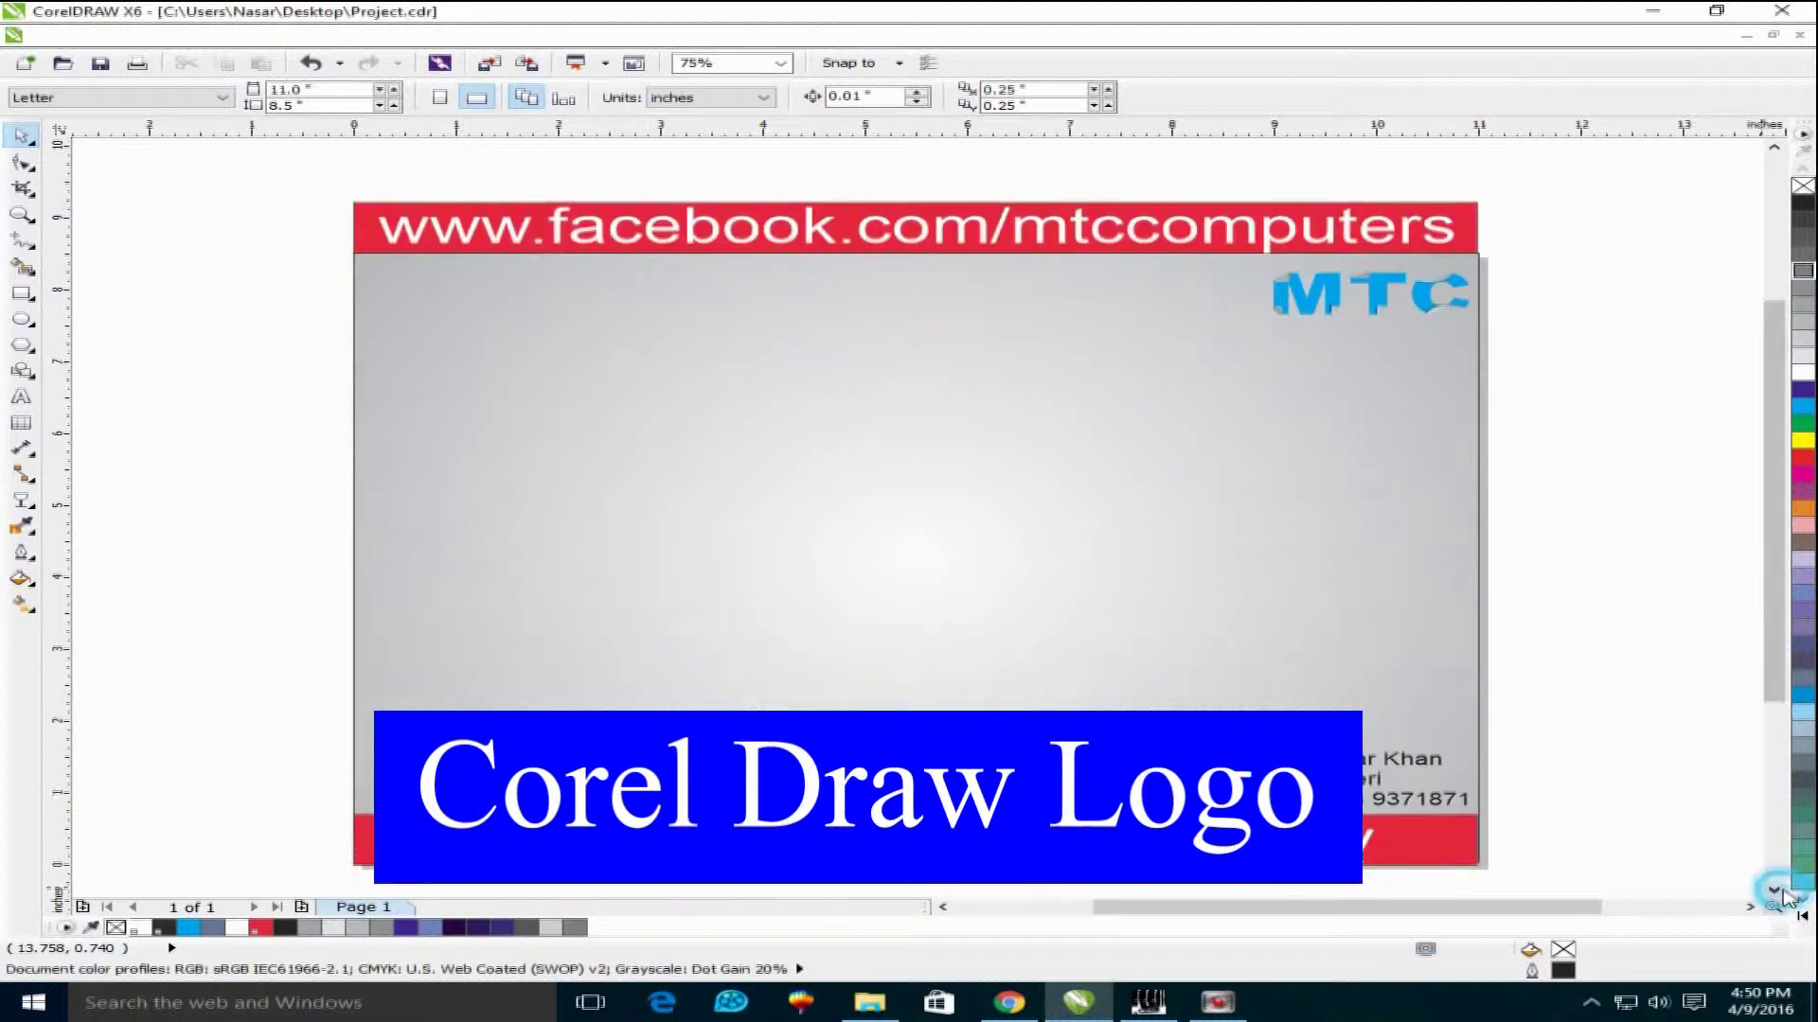
Draw a circle on the business card and move it toward the card's left side
left_click(21, 319)
left_click_drag(622, 409, 1165, 712)
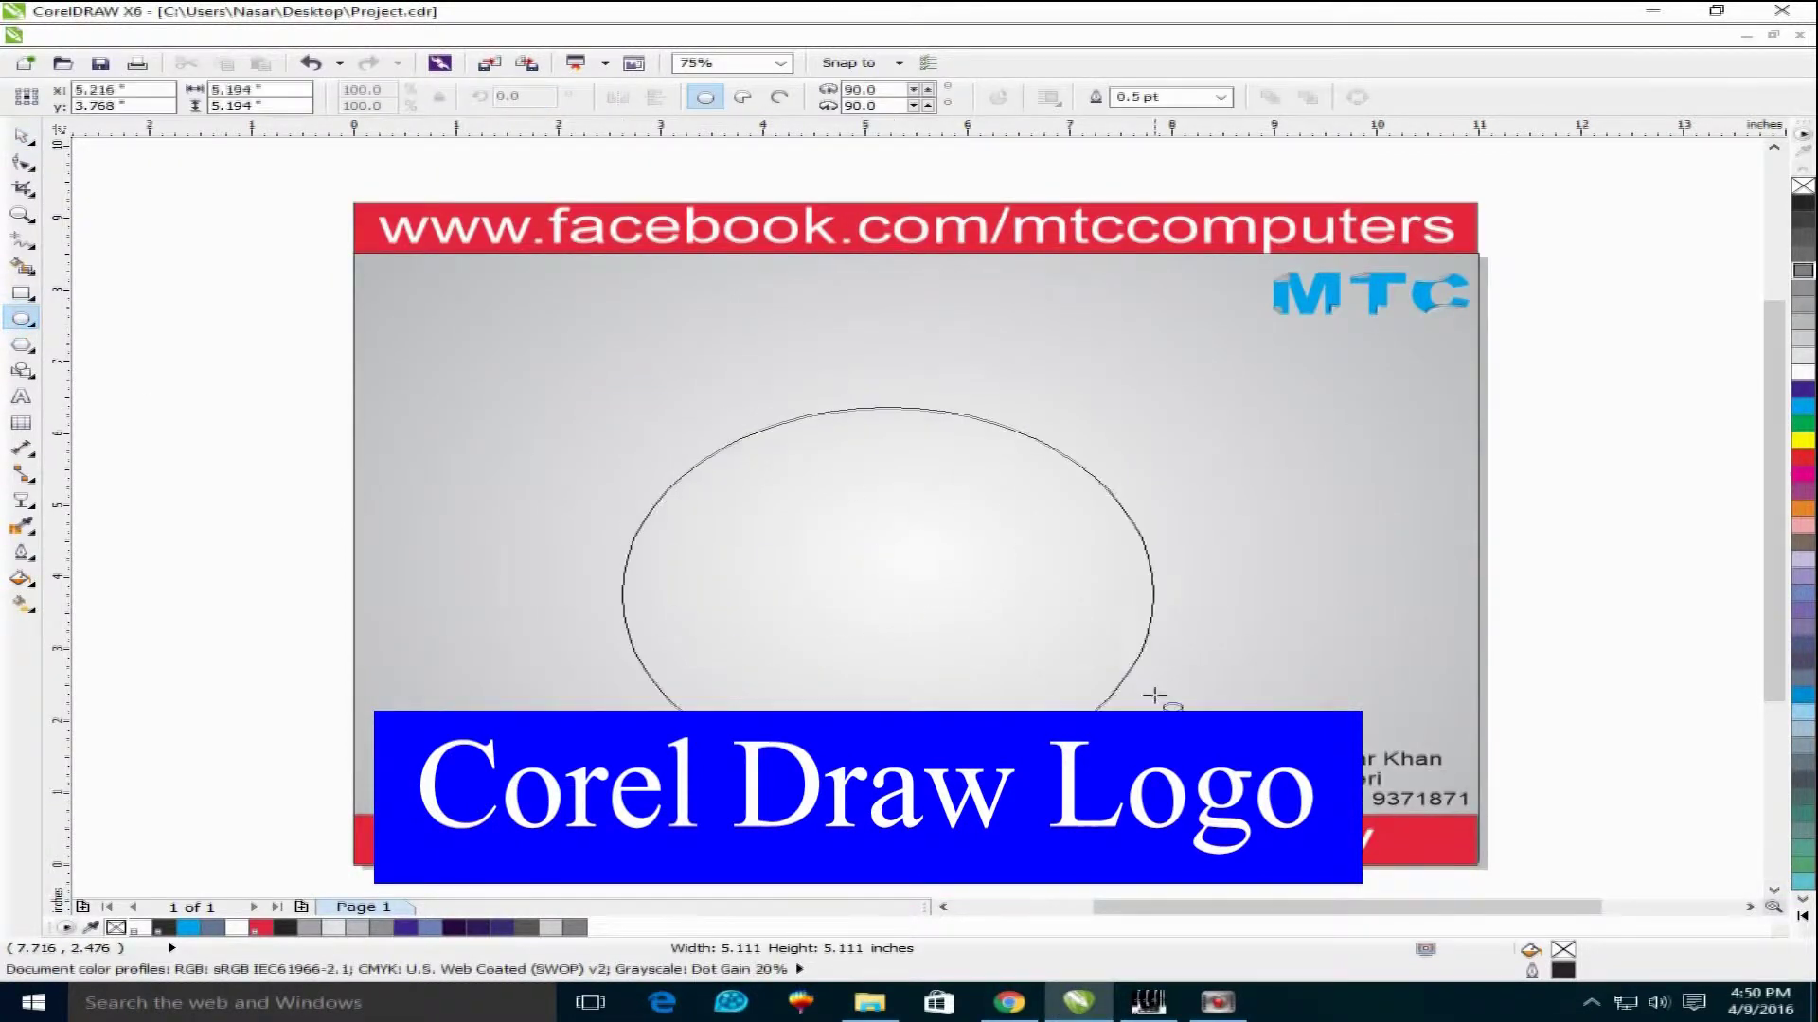
left_click(21, 135)
left_click_drag(777, 485, 660, 422)
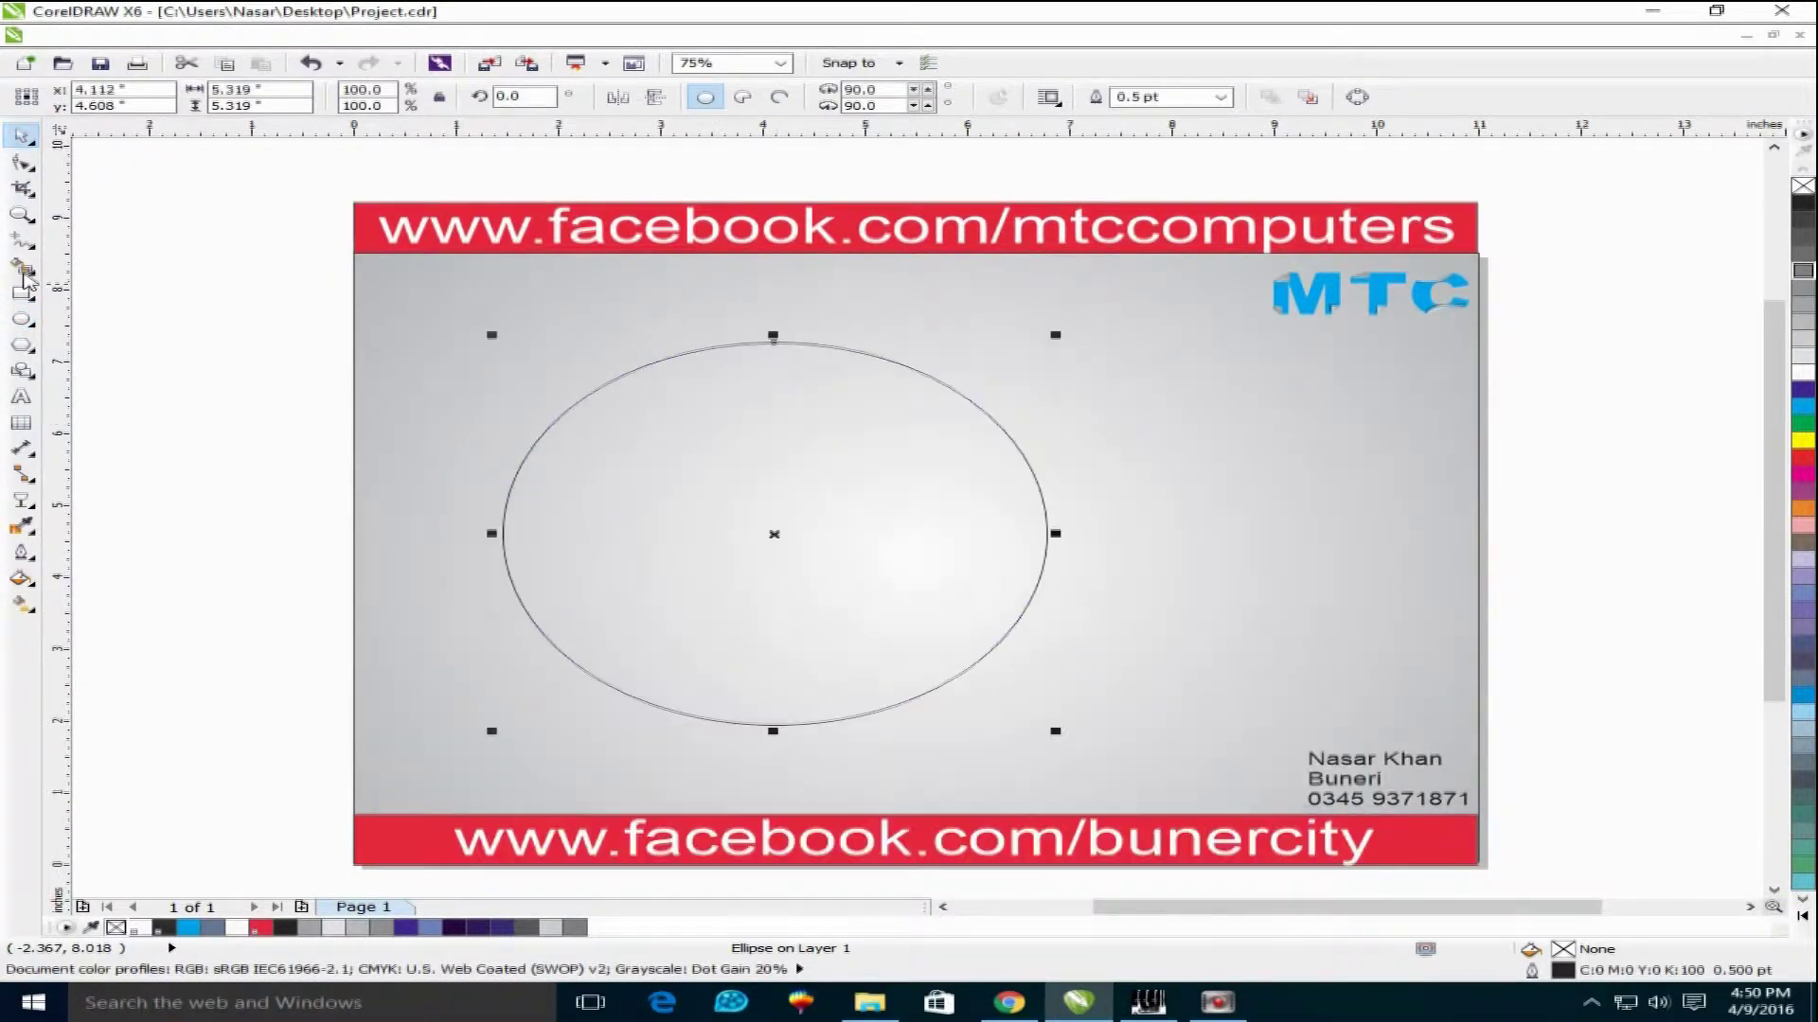
Draw a wide rectangle across the circle and stack evenly spaced copies below it with Ctrl+R
left_click(20, 293)
left_click_drag(520, 383, 1110, 448)
left_click(27, 137)
mouse_move(828, 418)
left_mouse_down()
mouse_move(828, 381)
mouse_move(845, 444)
left_mouse_up()
right_click(846, 444)
key("ctrl+r")
key("ctrl+r")
key("ctrl+r")
key("ctrl+r")
left_click(210, 465)
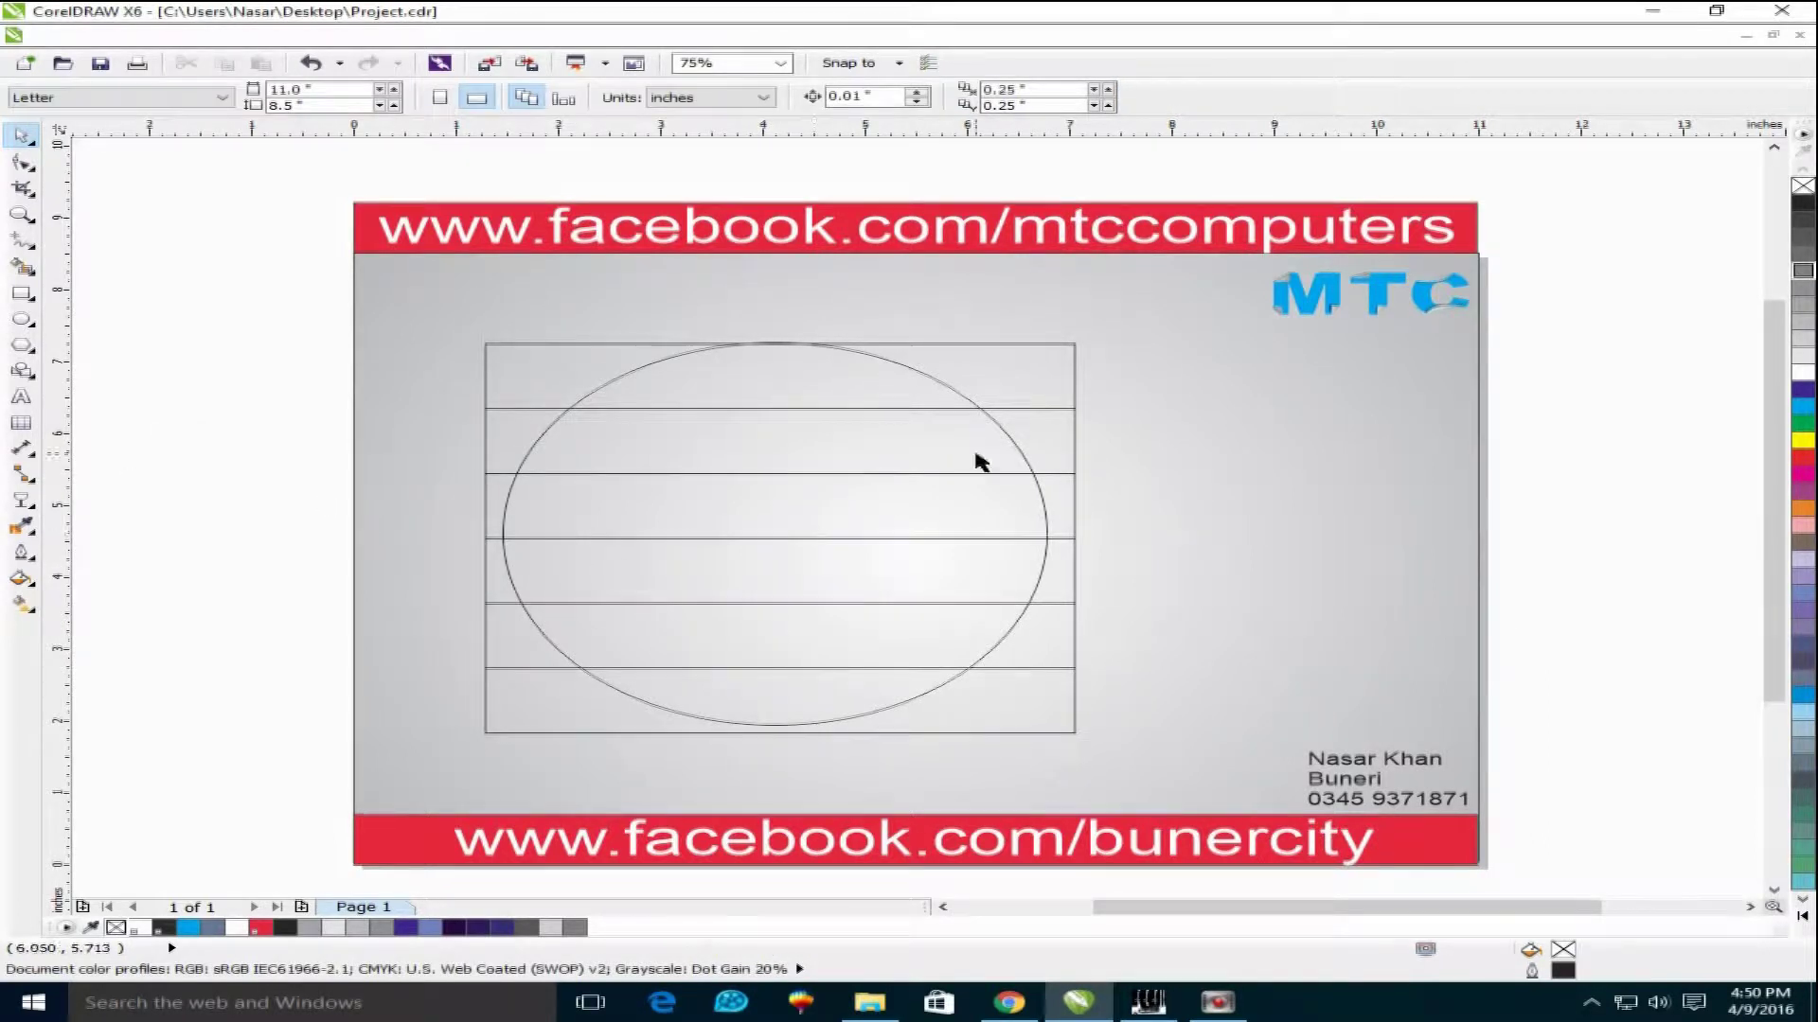
Delete the extra top rectangle and shift the remaining three bars up over the circle
left_click(1052, 375)
mouse_move(1041, 400)
left_mouse_down()
mouse_move(1048, 507)
mouse_move(1102, 605)
mouse_move(1250, 632)
left_mouse_up()
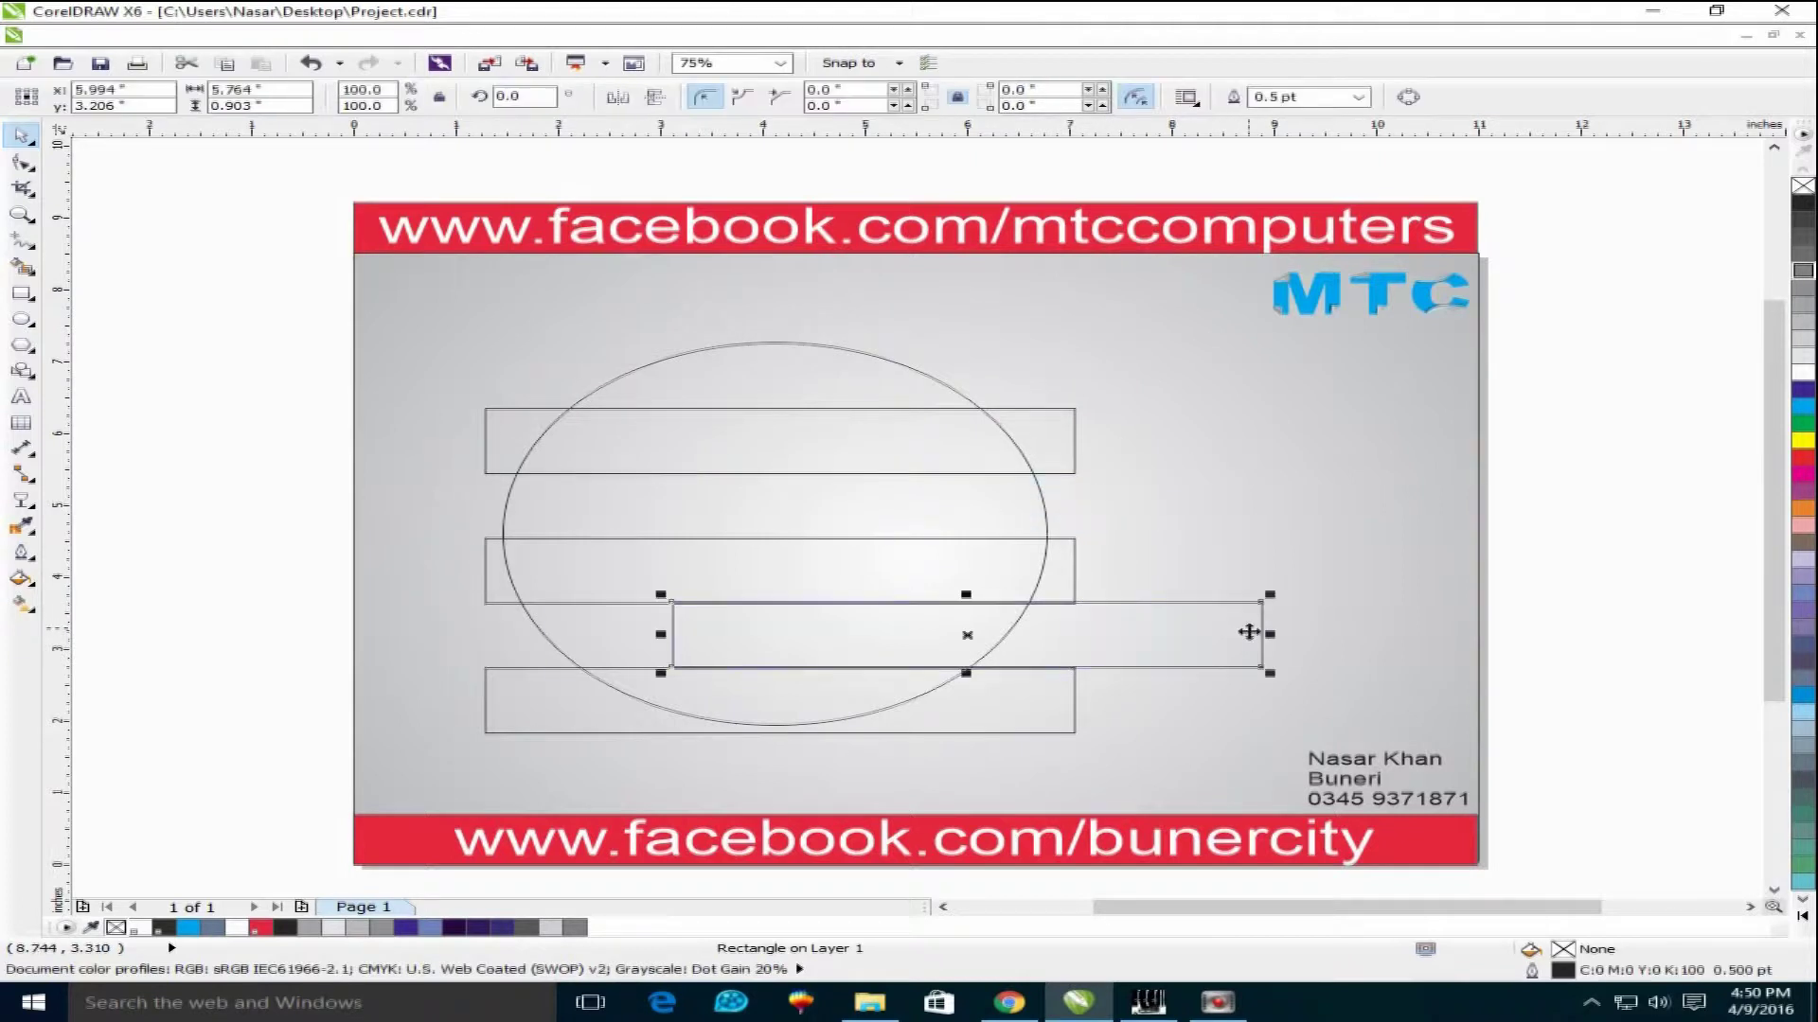
key("Delete")
left_click_drag(332, 758, 1198, 390)
left_click_drag(905, 451, 909, 412)
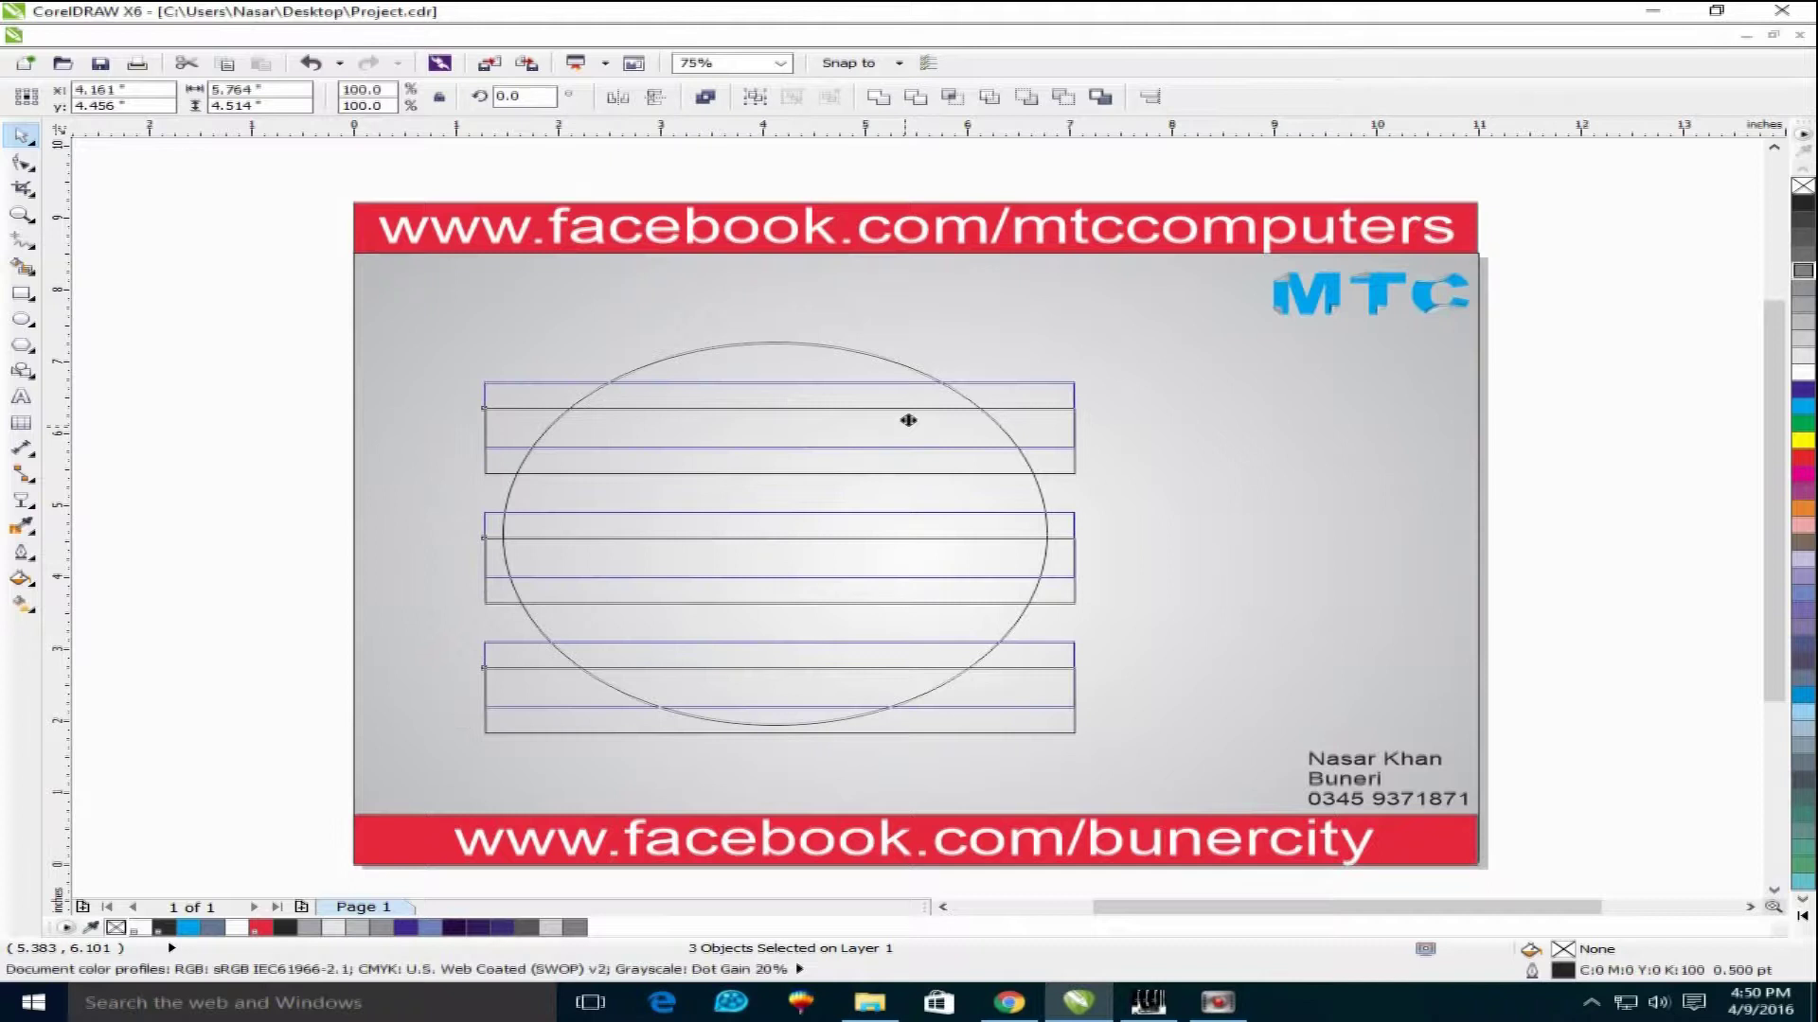
Squash the three bars vertically and rotate them about 16° into diagonal stripes
left_click_drag(781, 363, 779, 383)
left_click(932, 428)
left_click_drag(1084, 382, 1124, 451)
left_click_drag(312, 315, 1264, 784)
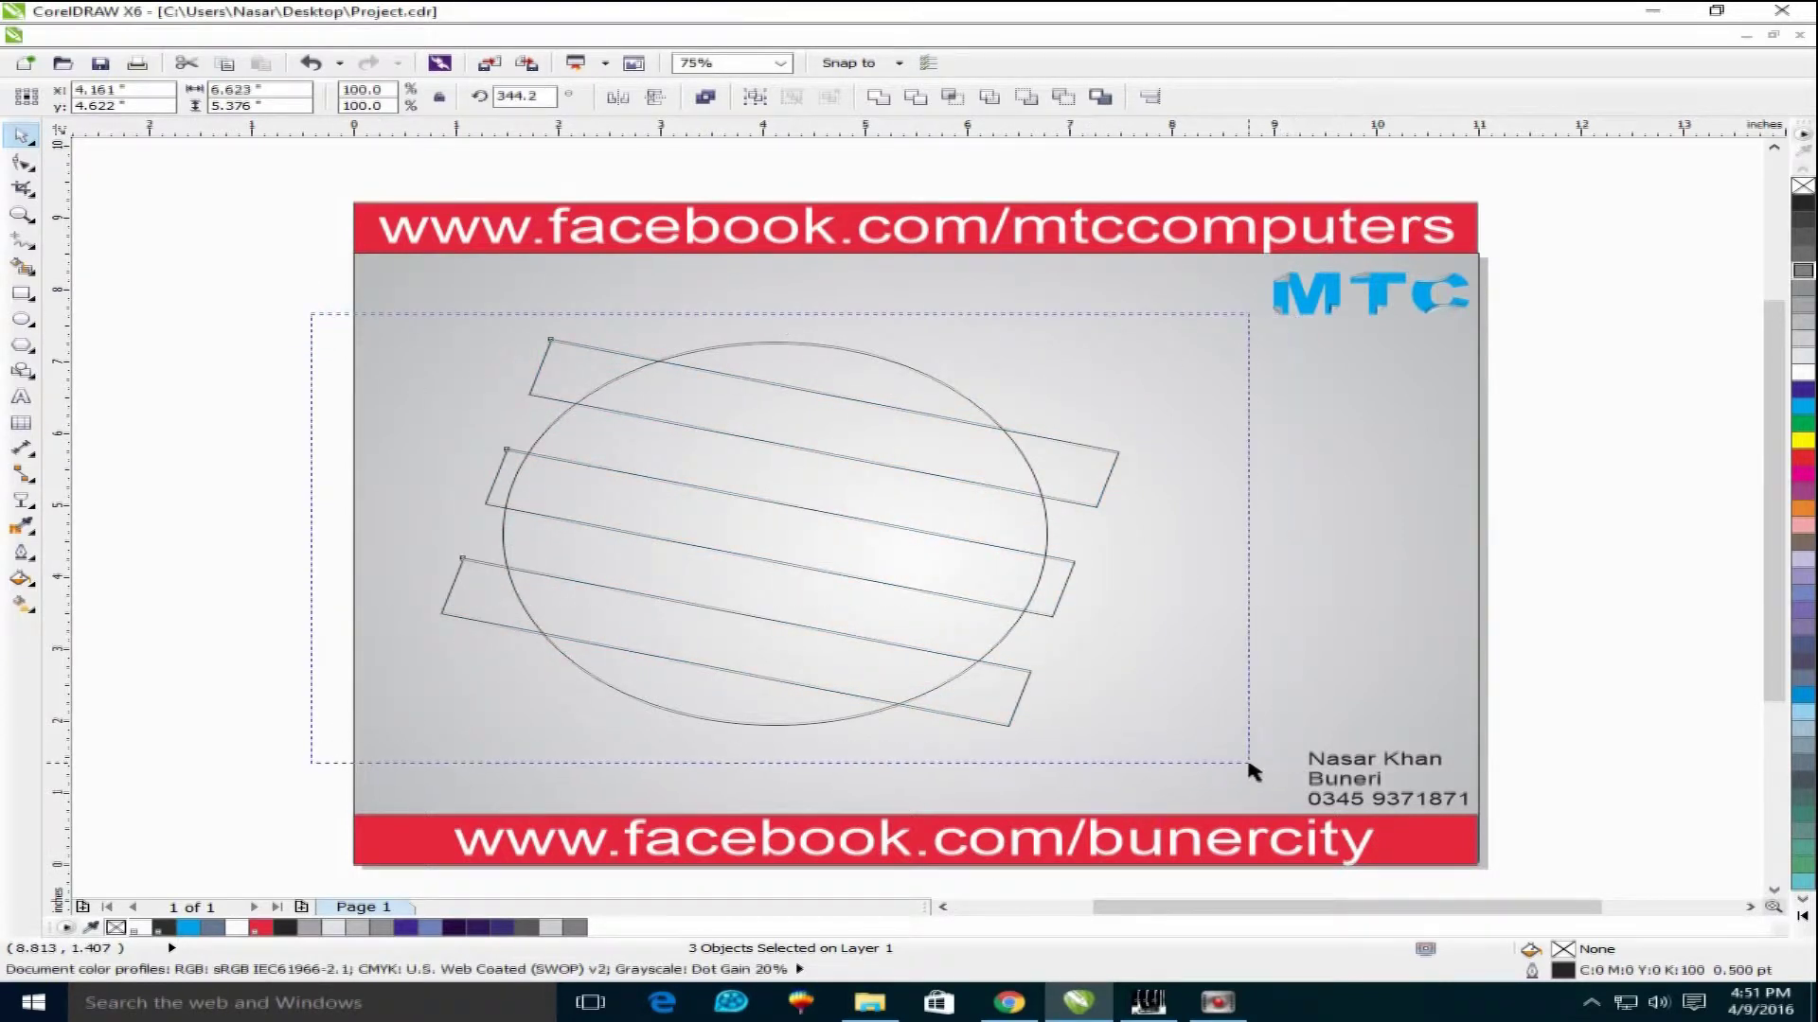
Trim the three bars out of the circle, then delete all three bars
left_click(926, 107)
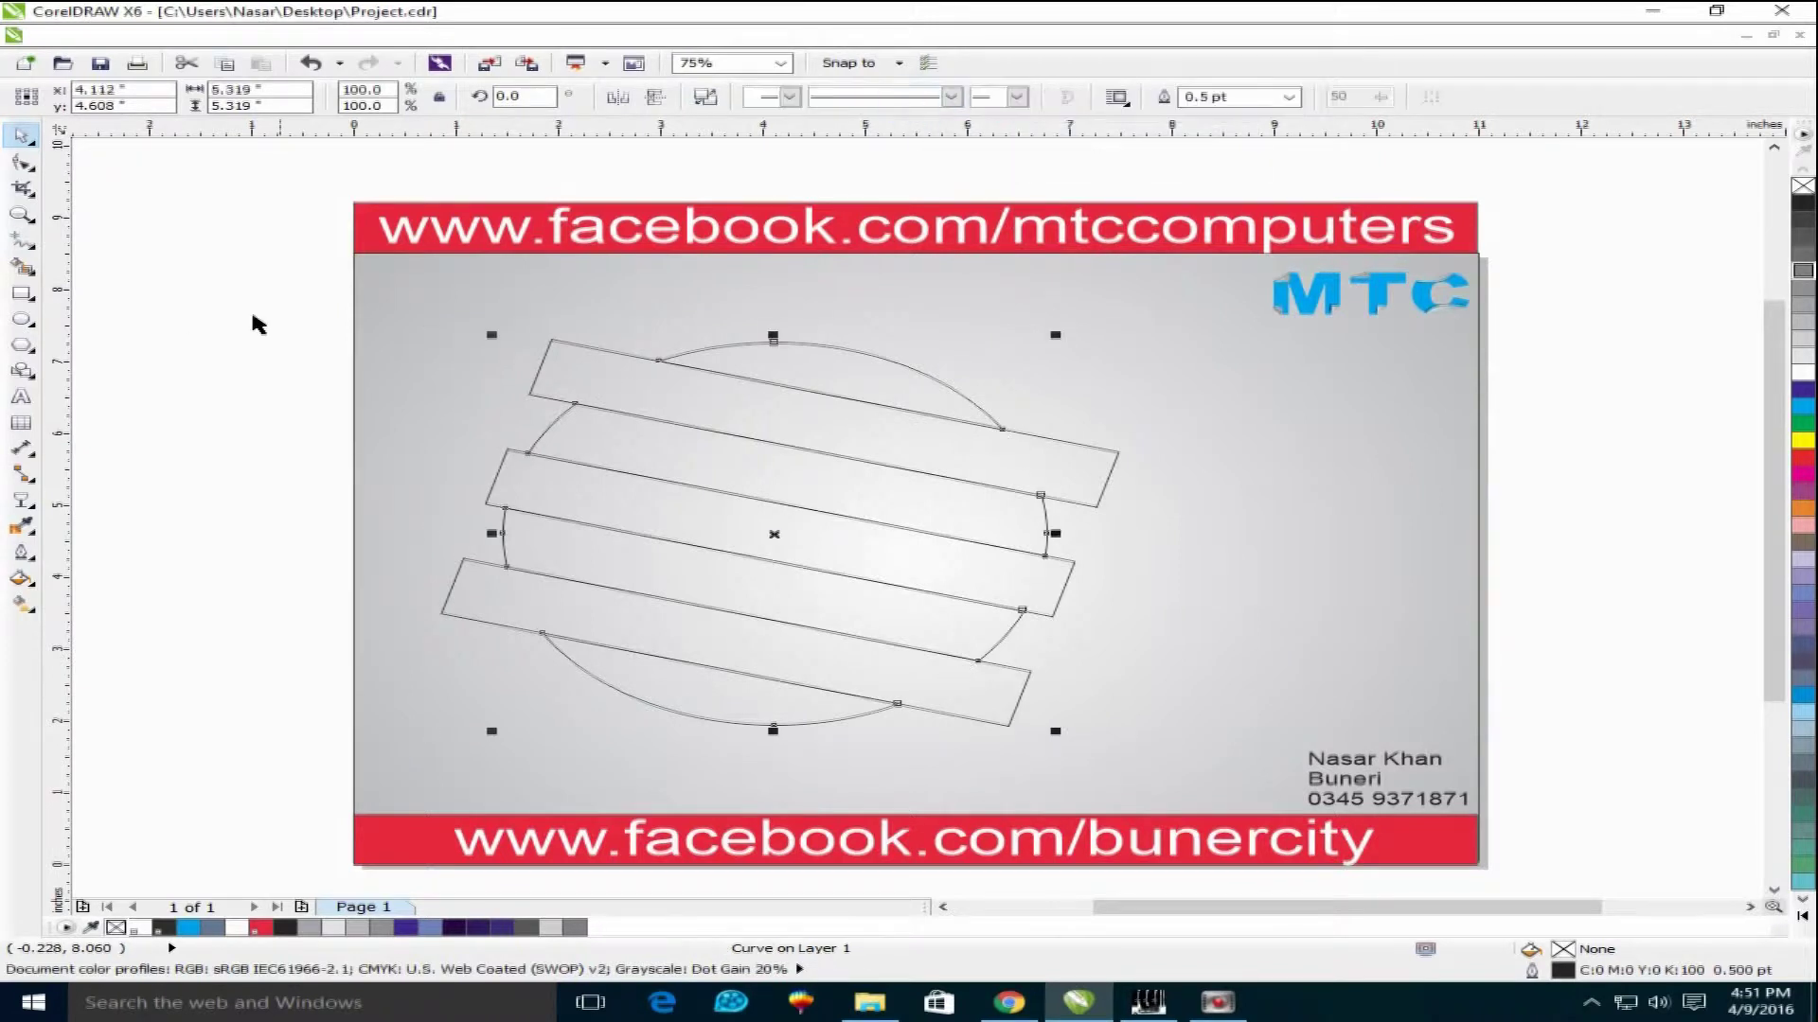
left_click_drag(858, 421, 1183, 455)
key("Delete")
left_click(917, 556)
key("Delete")
left_click(1005, 698)
key("Delete")
Fill the striped pieces 70% grey with no outline and rotate a copy slightly
left_click(994, 538)
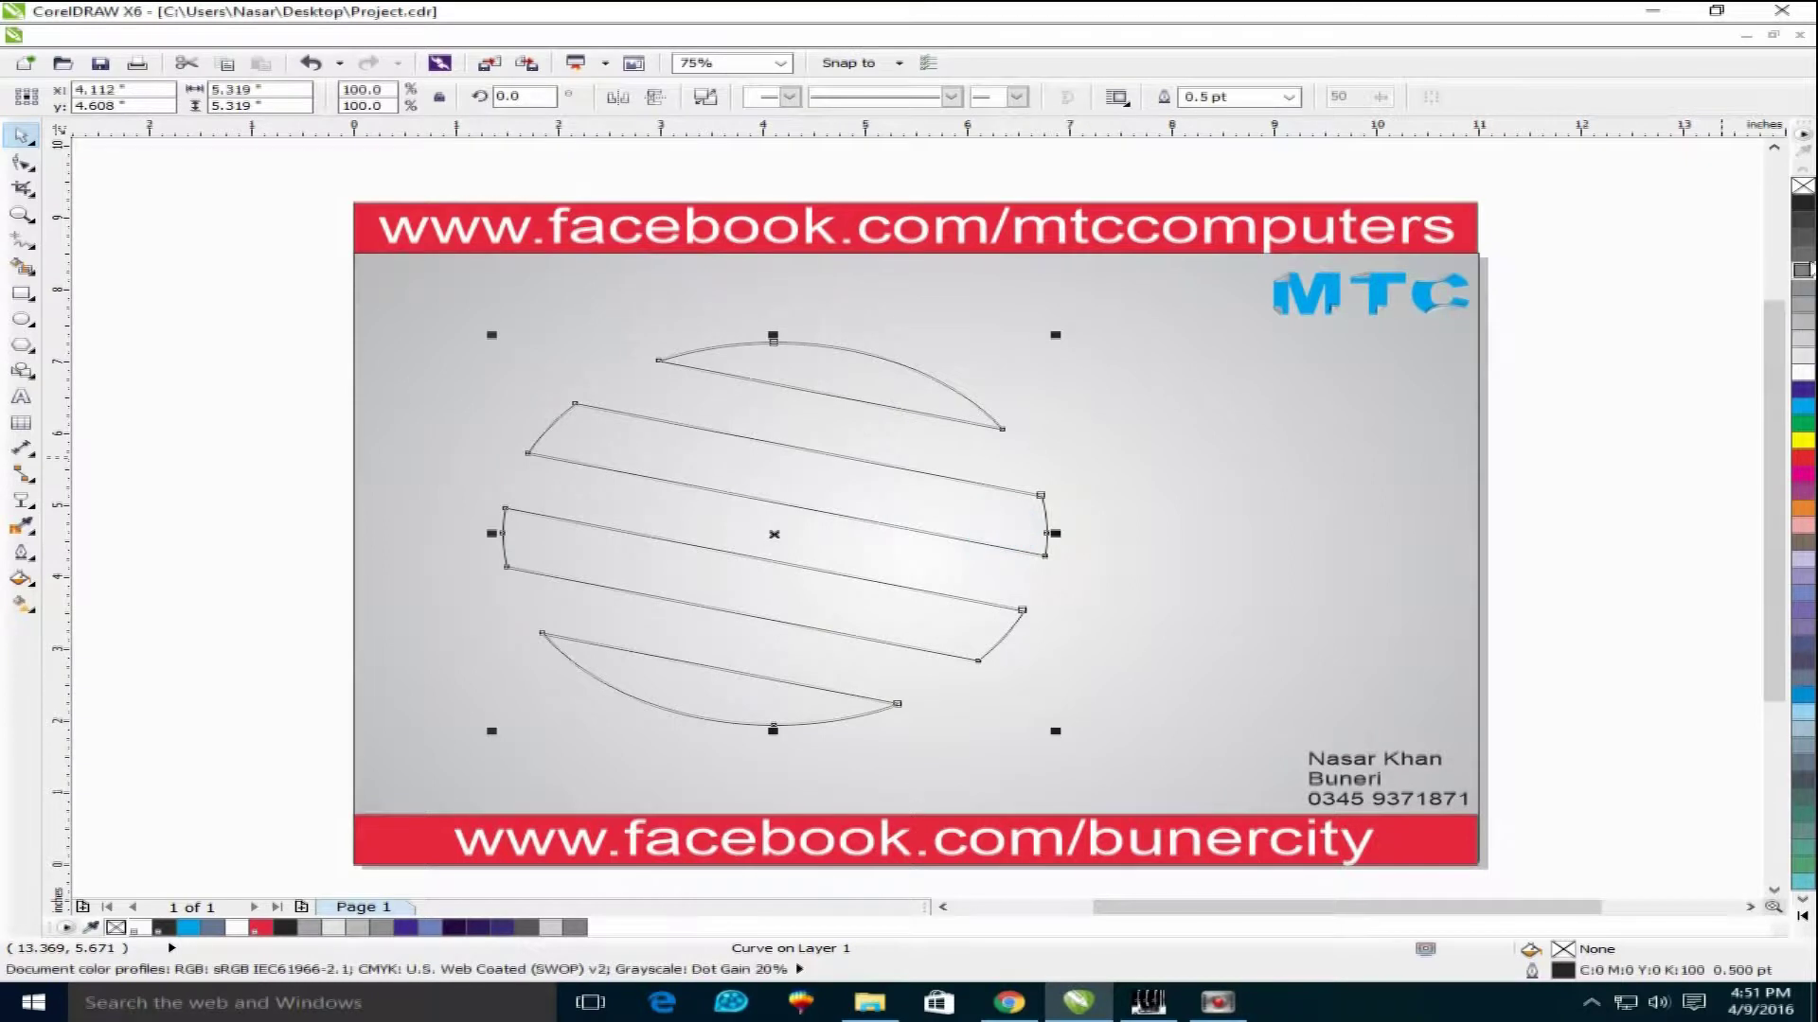
left_click(1803, 254)
right_click(1804, 187)
left_click(987, 499)
left_click_drag(1059, 338, 987, 186)
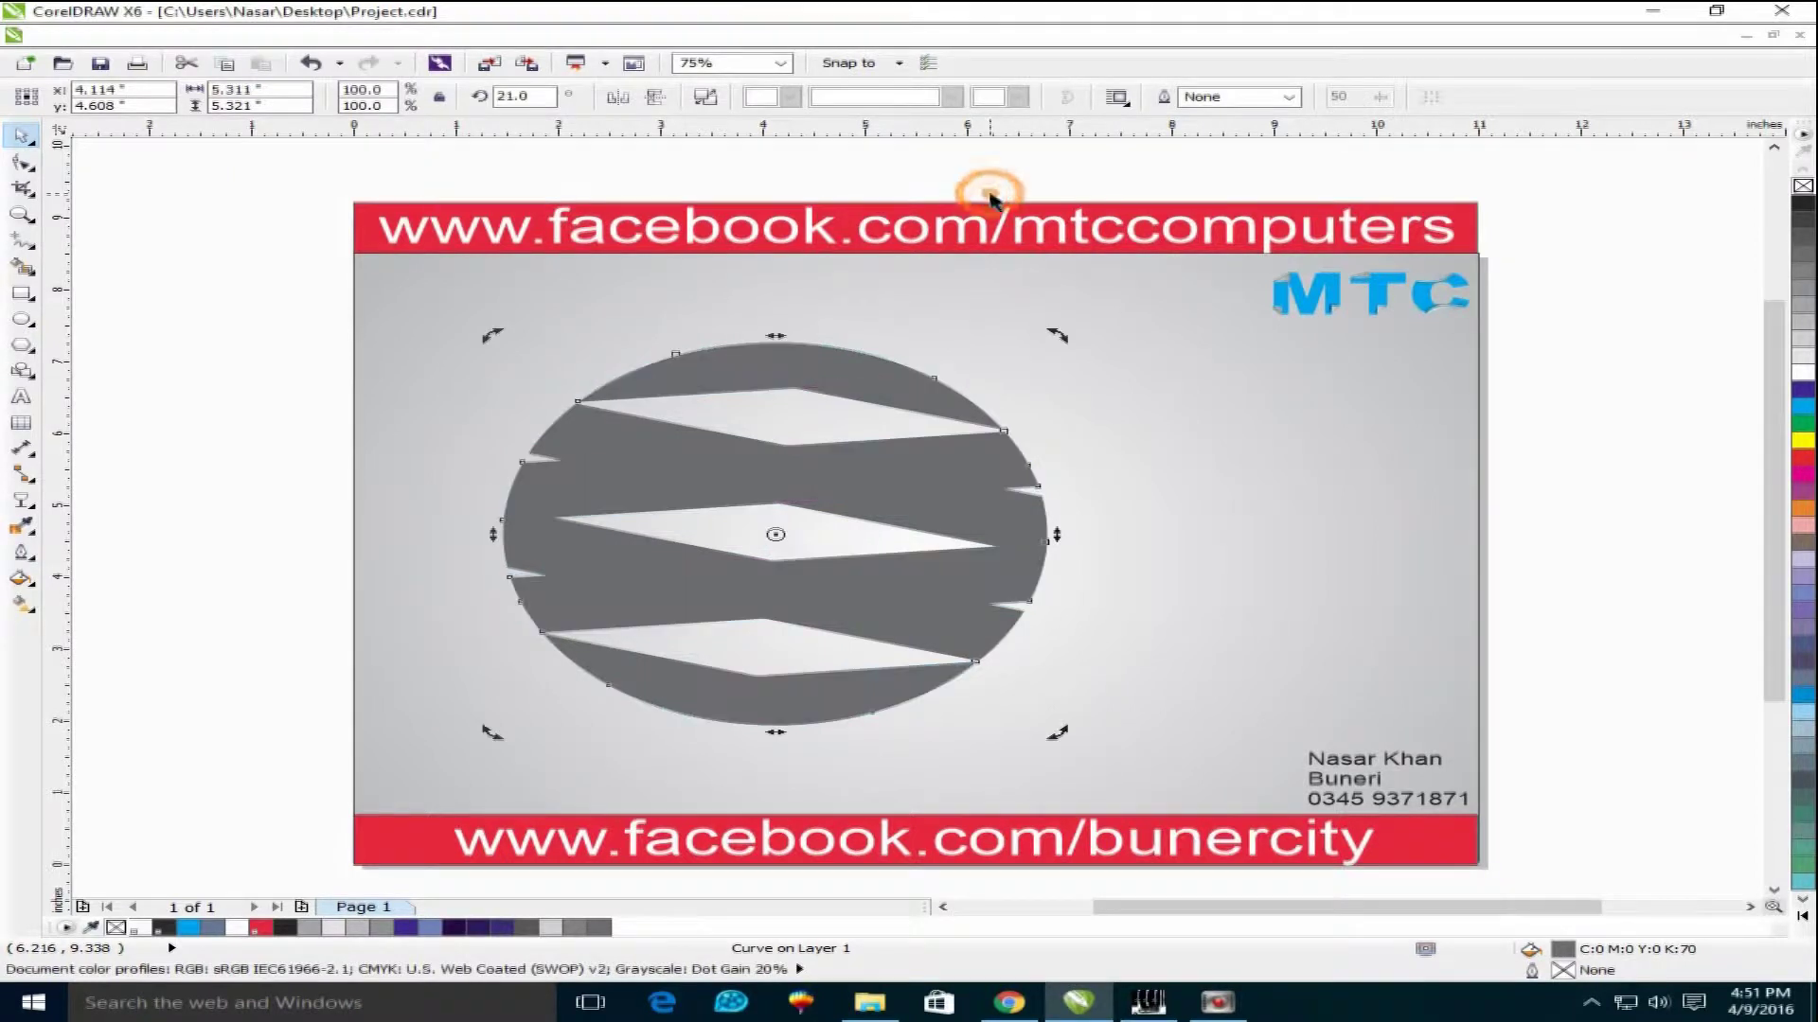
Try 30% grey and black on the rotated copy's stripes, then fill them green
left_click(1806, 324)
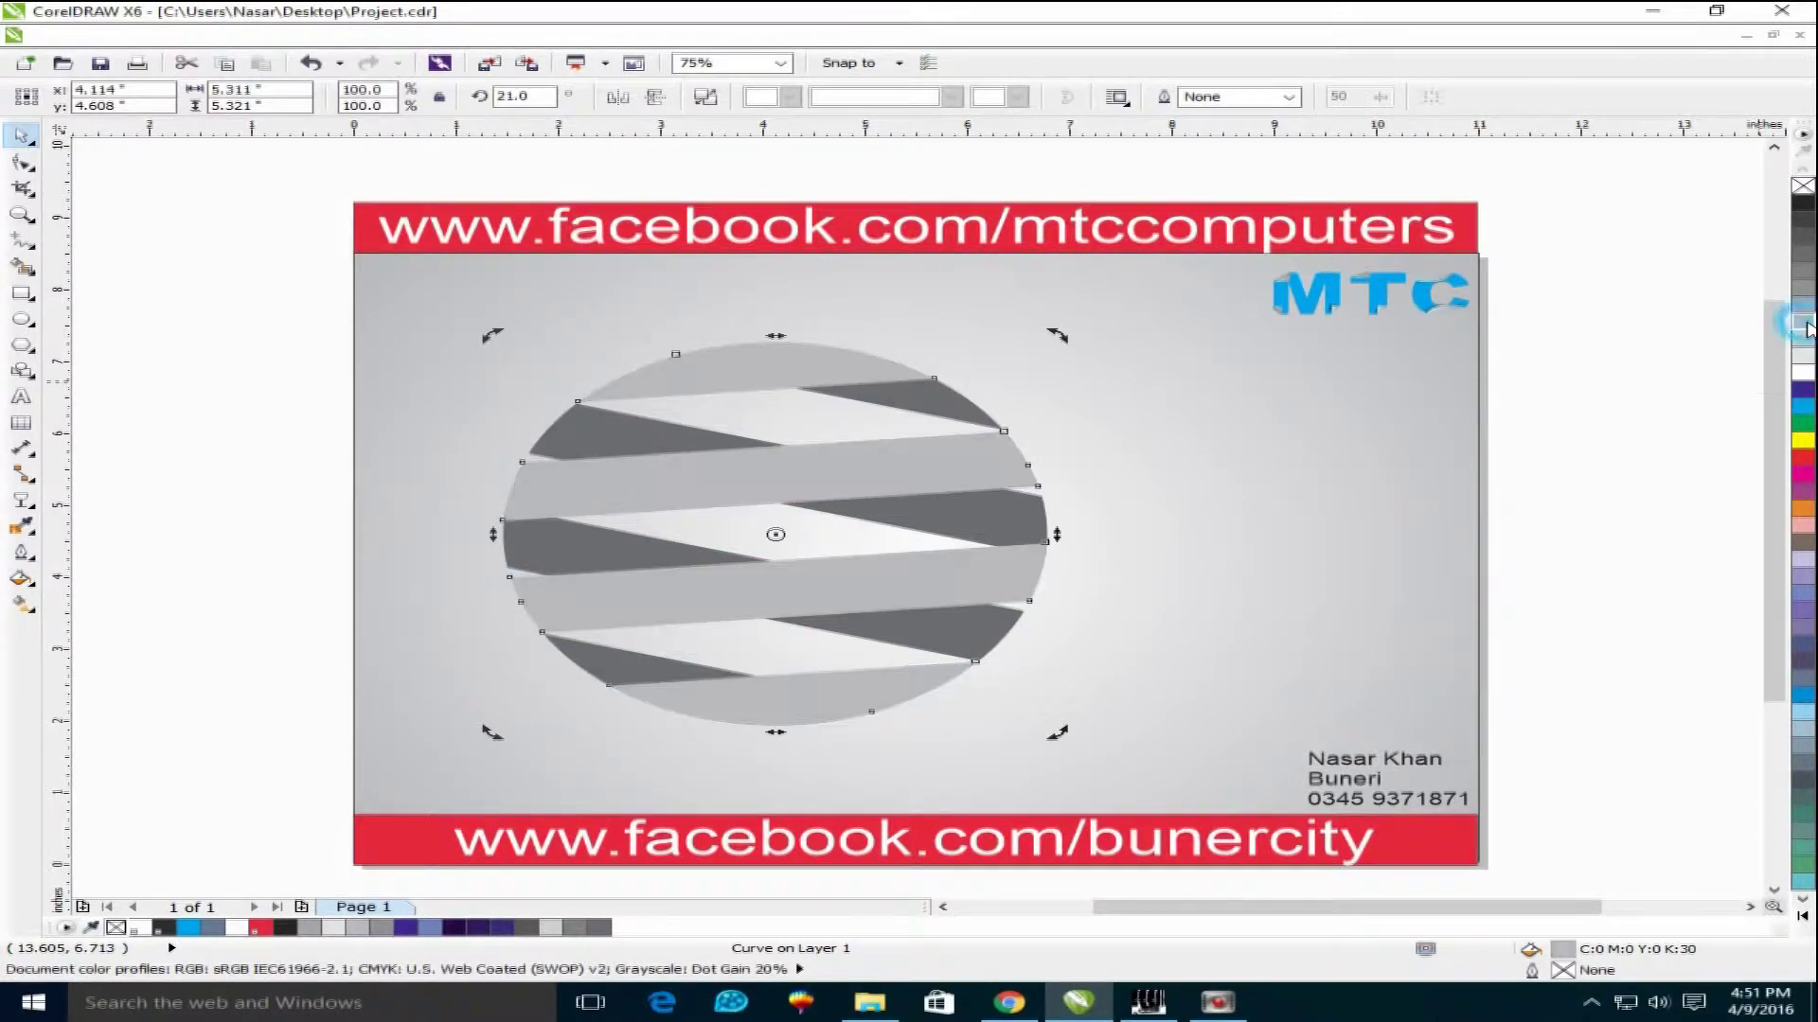
left_click(1806, 206)
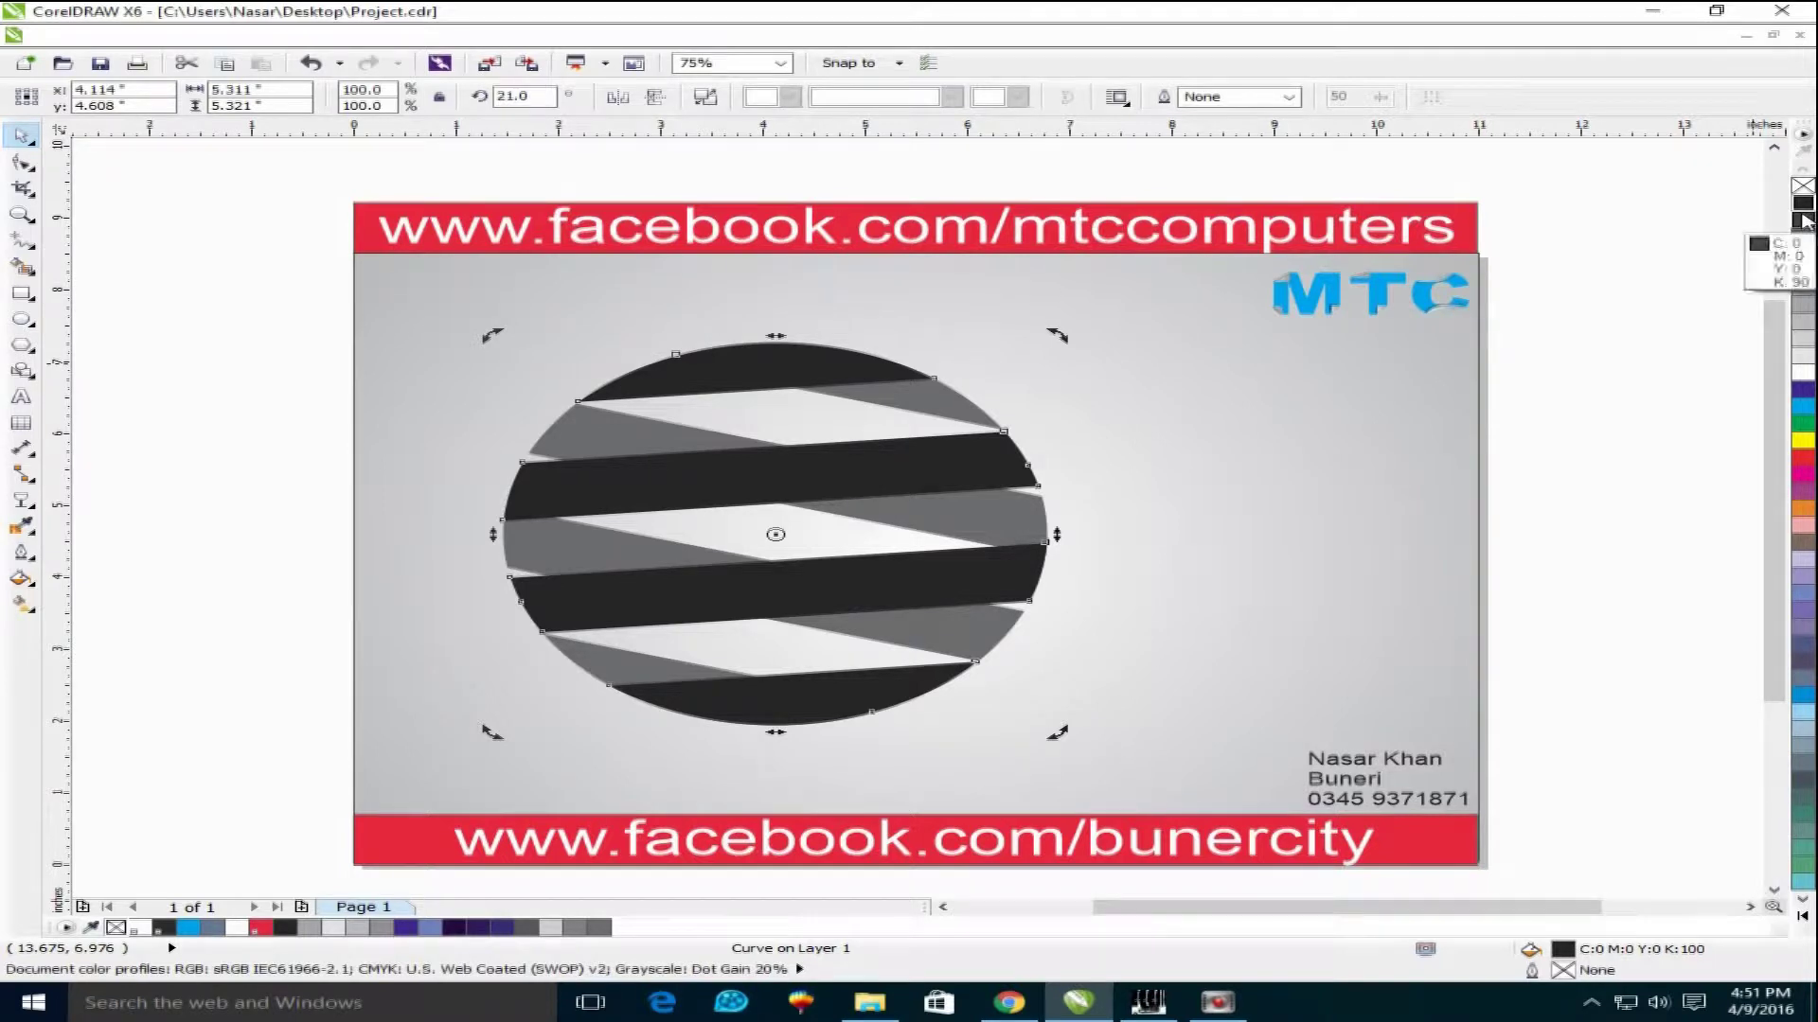
left_click(1805, 425)
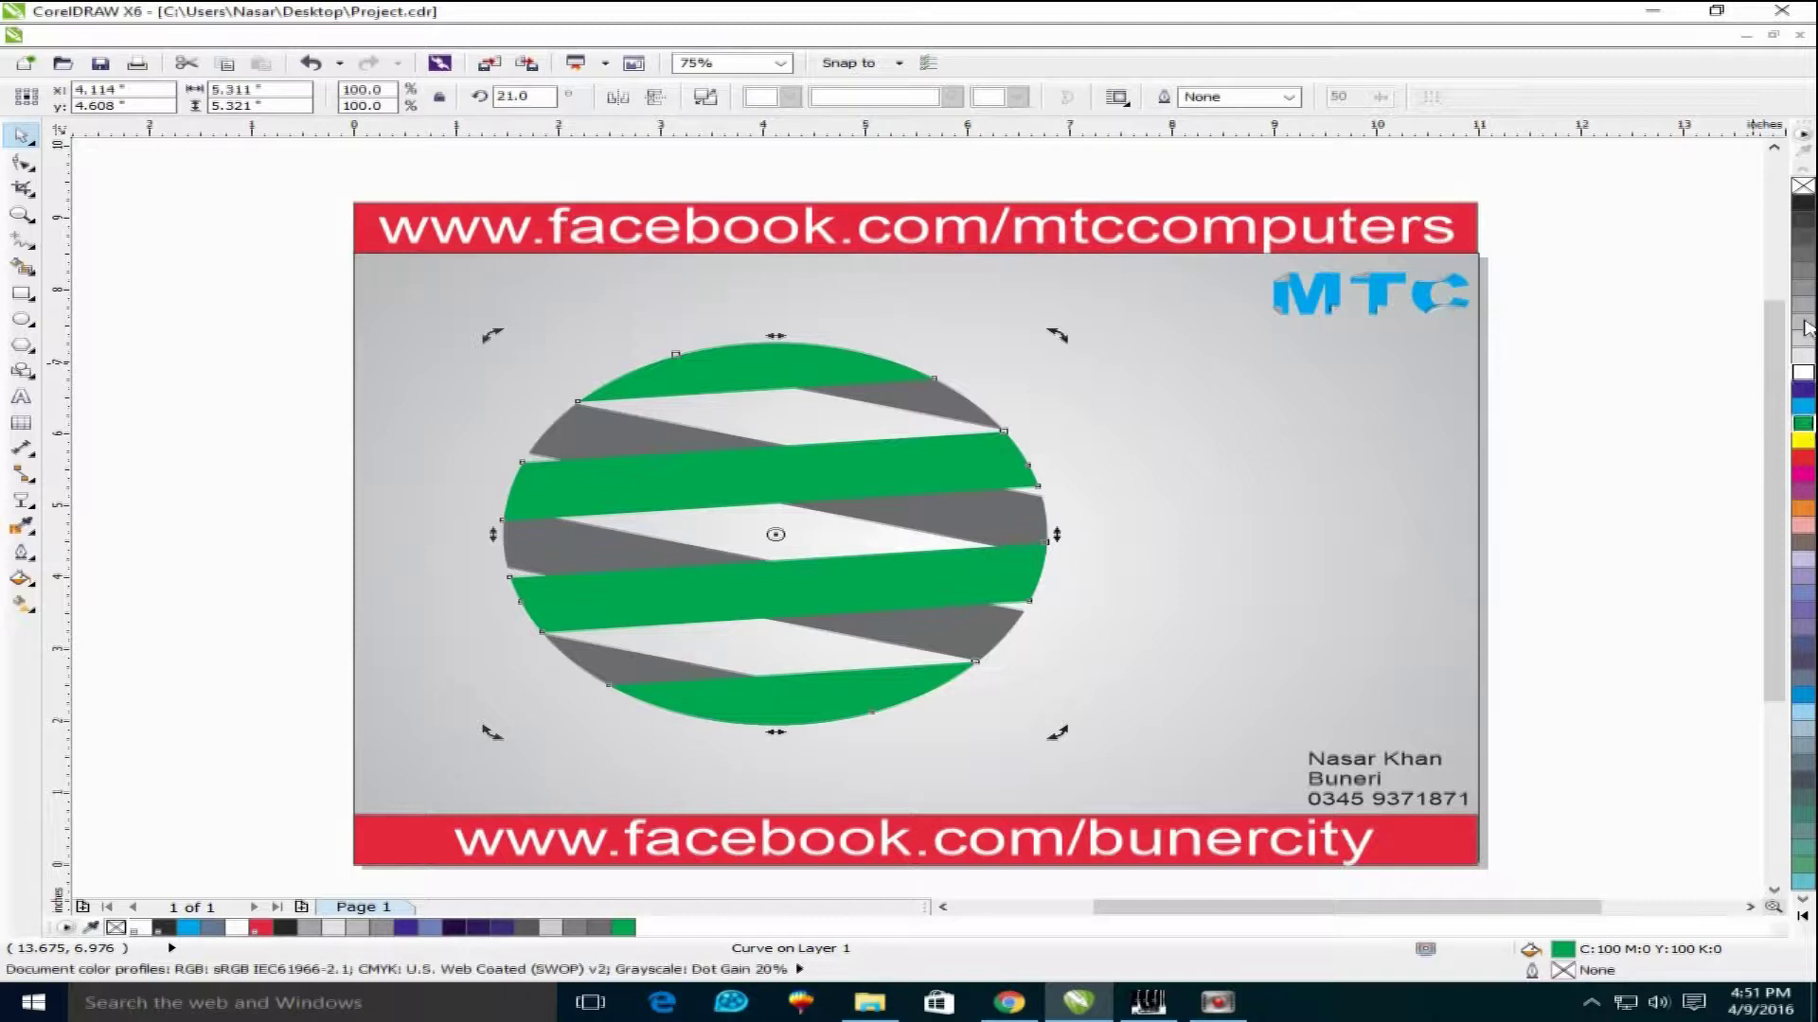
Fill the front stripes black and send them back one, behind the grey stripes
left_click(1804, 204)
right_click(908, 478)
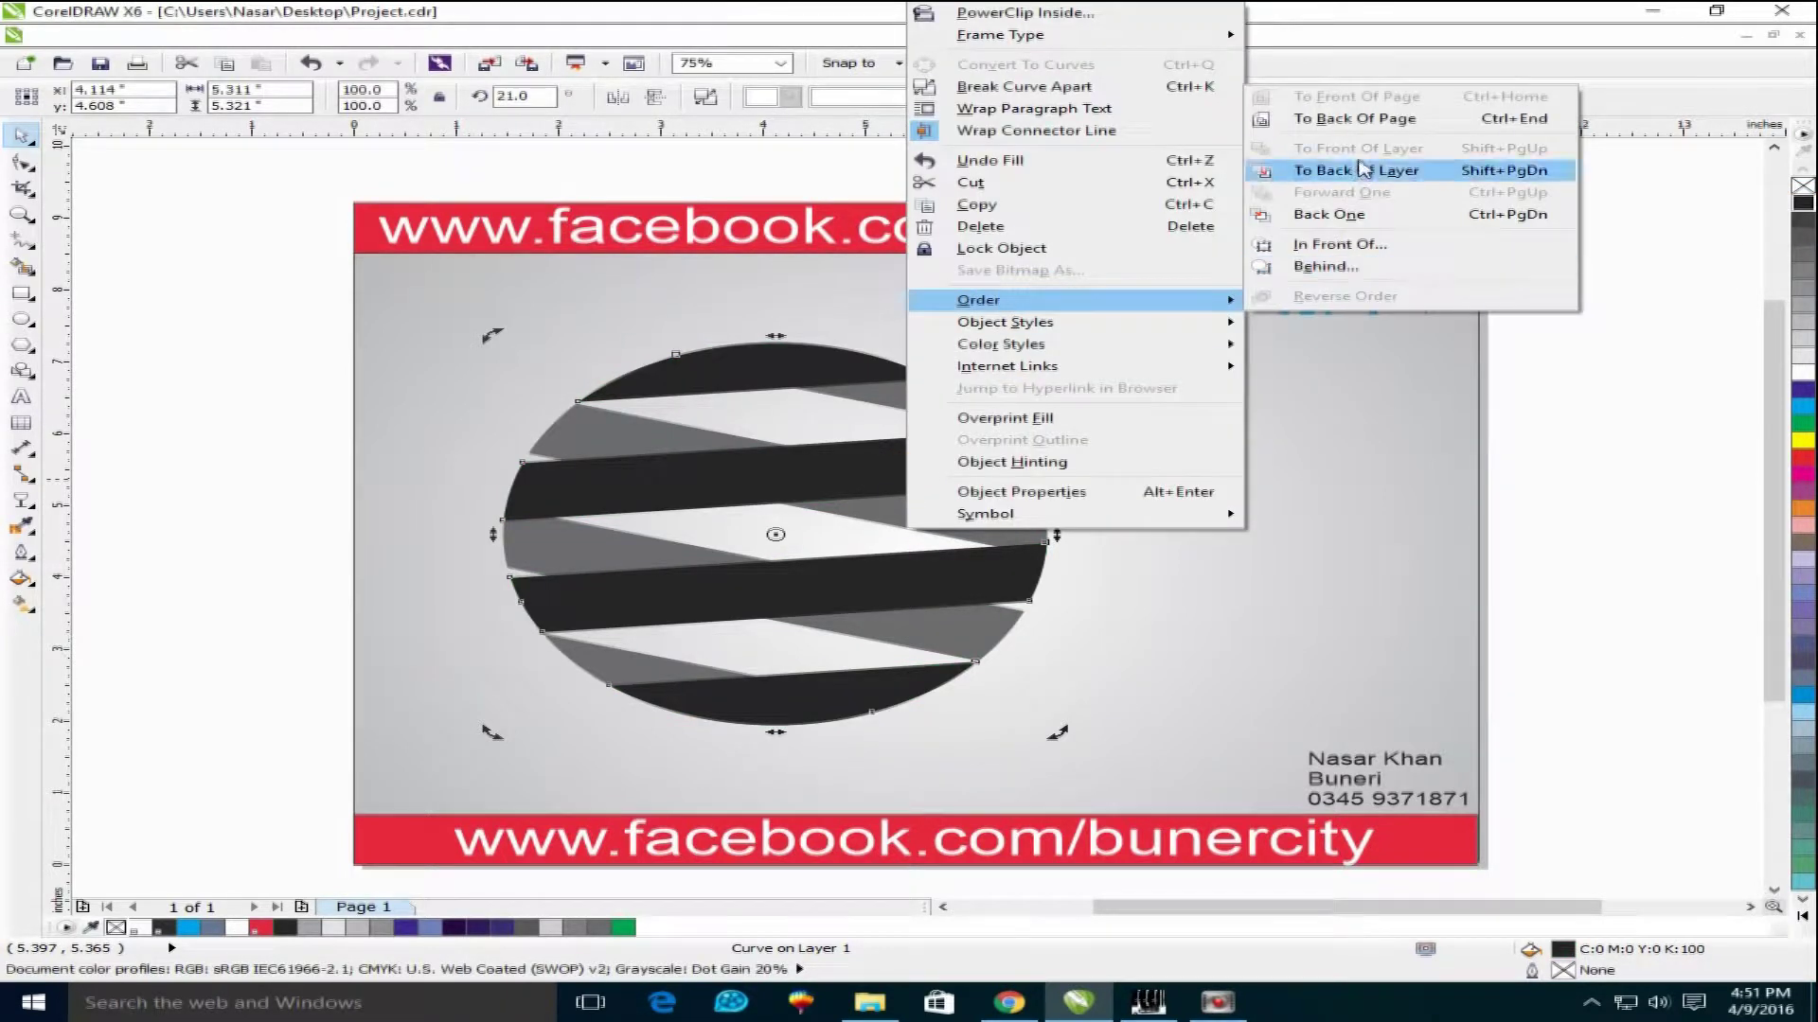
left_click(1377, 216)
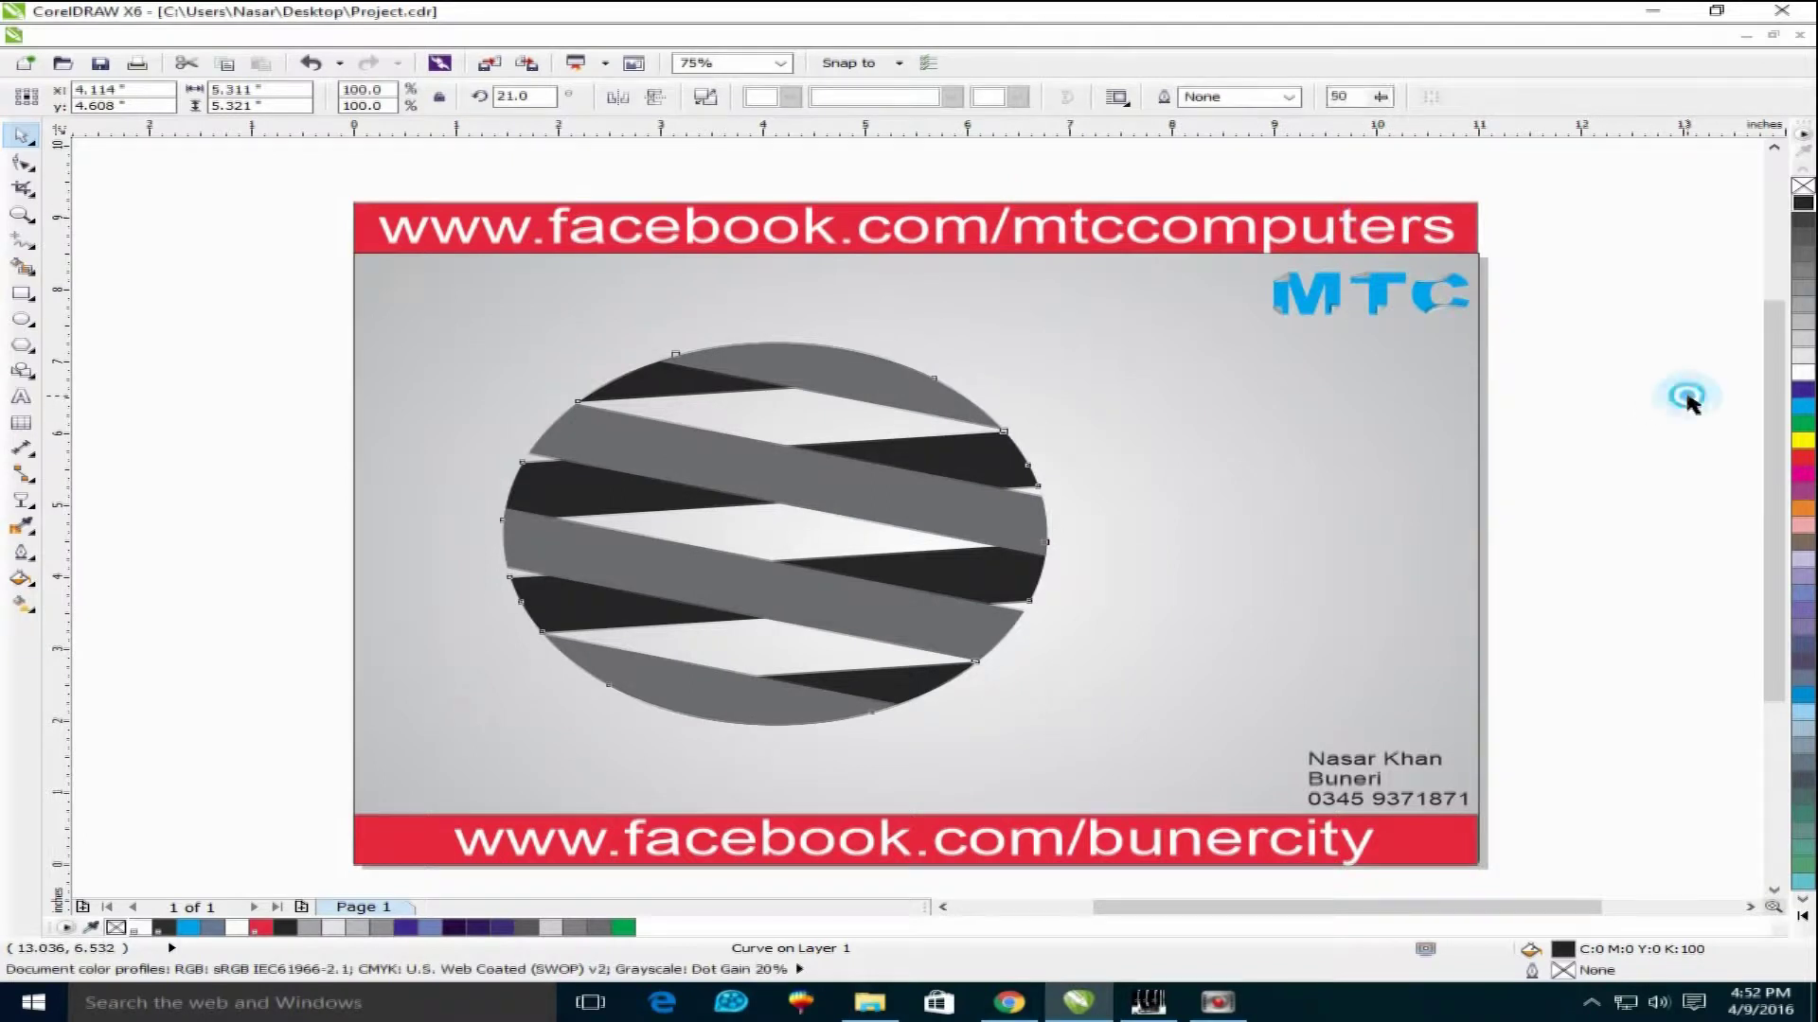
left_click_drag(1013, 453, 1095, 464)
key("ctrl+z")
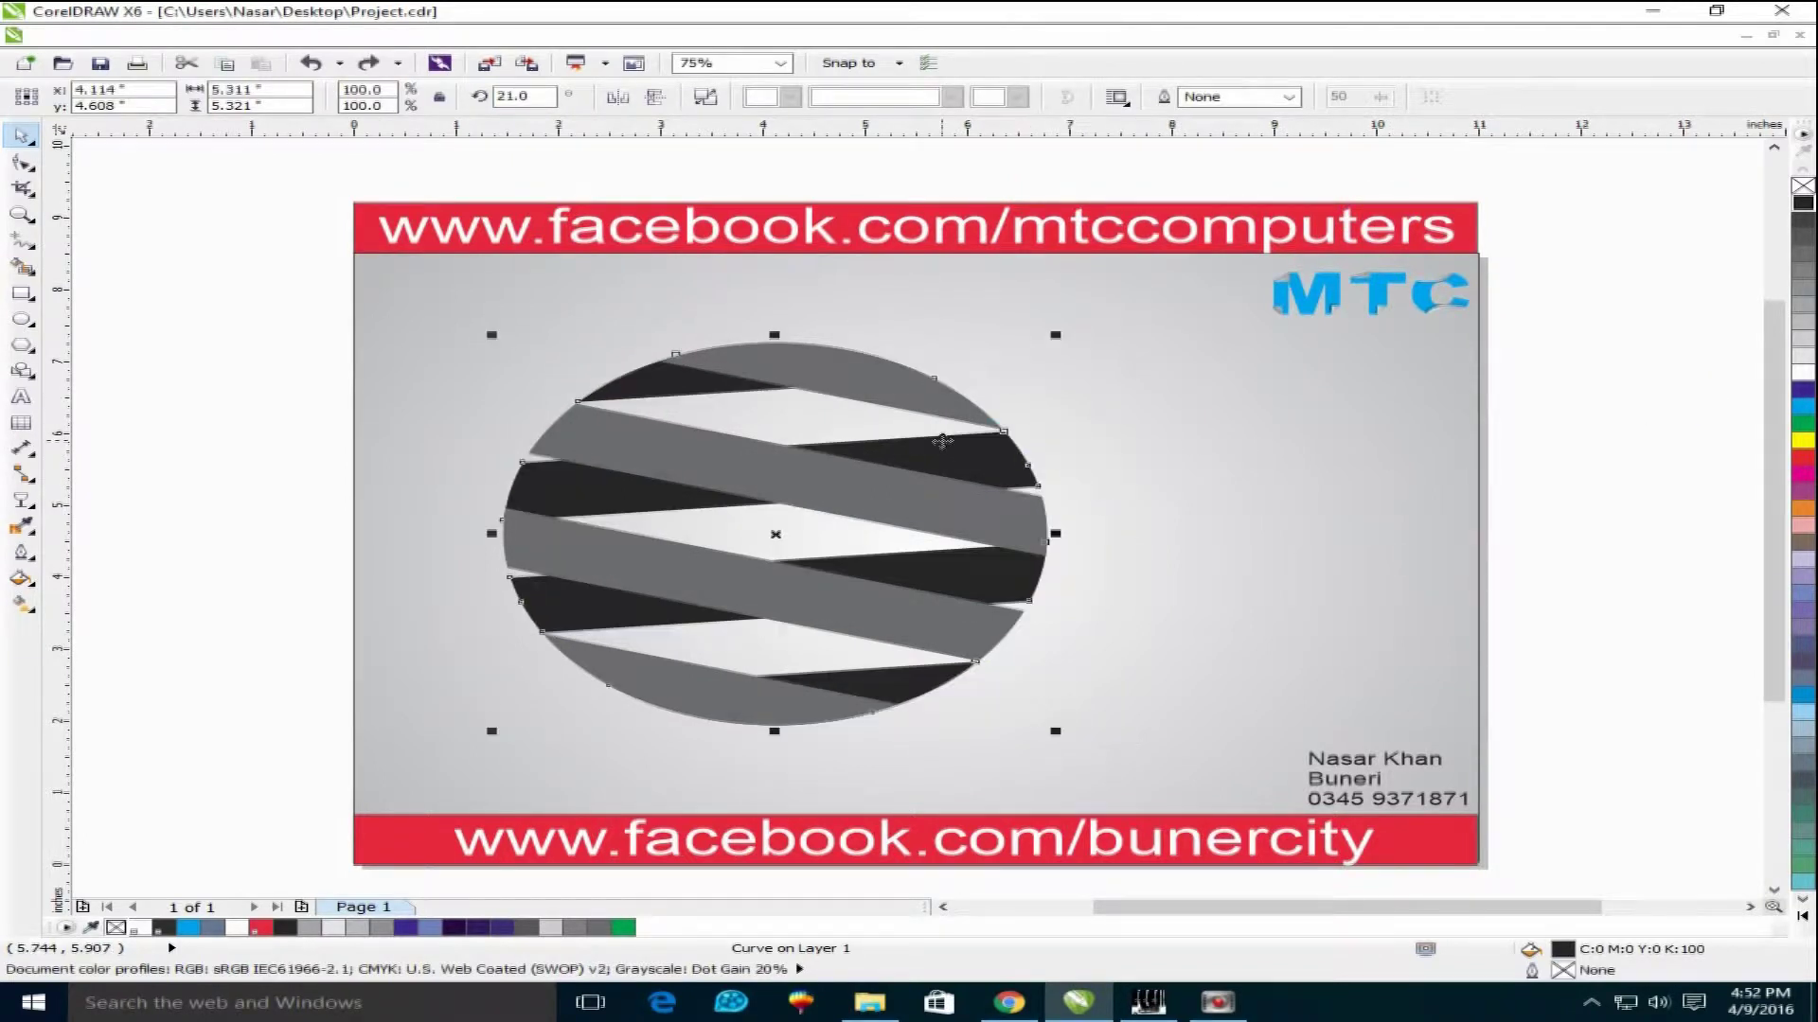
Break the black stripes apart and delete the top and bottom black caps
left_click(248, 36)
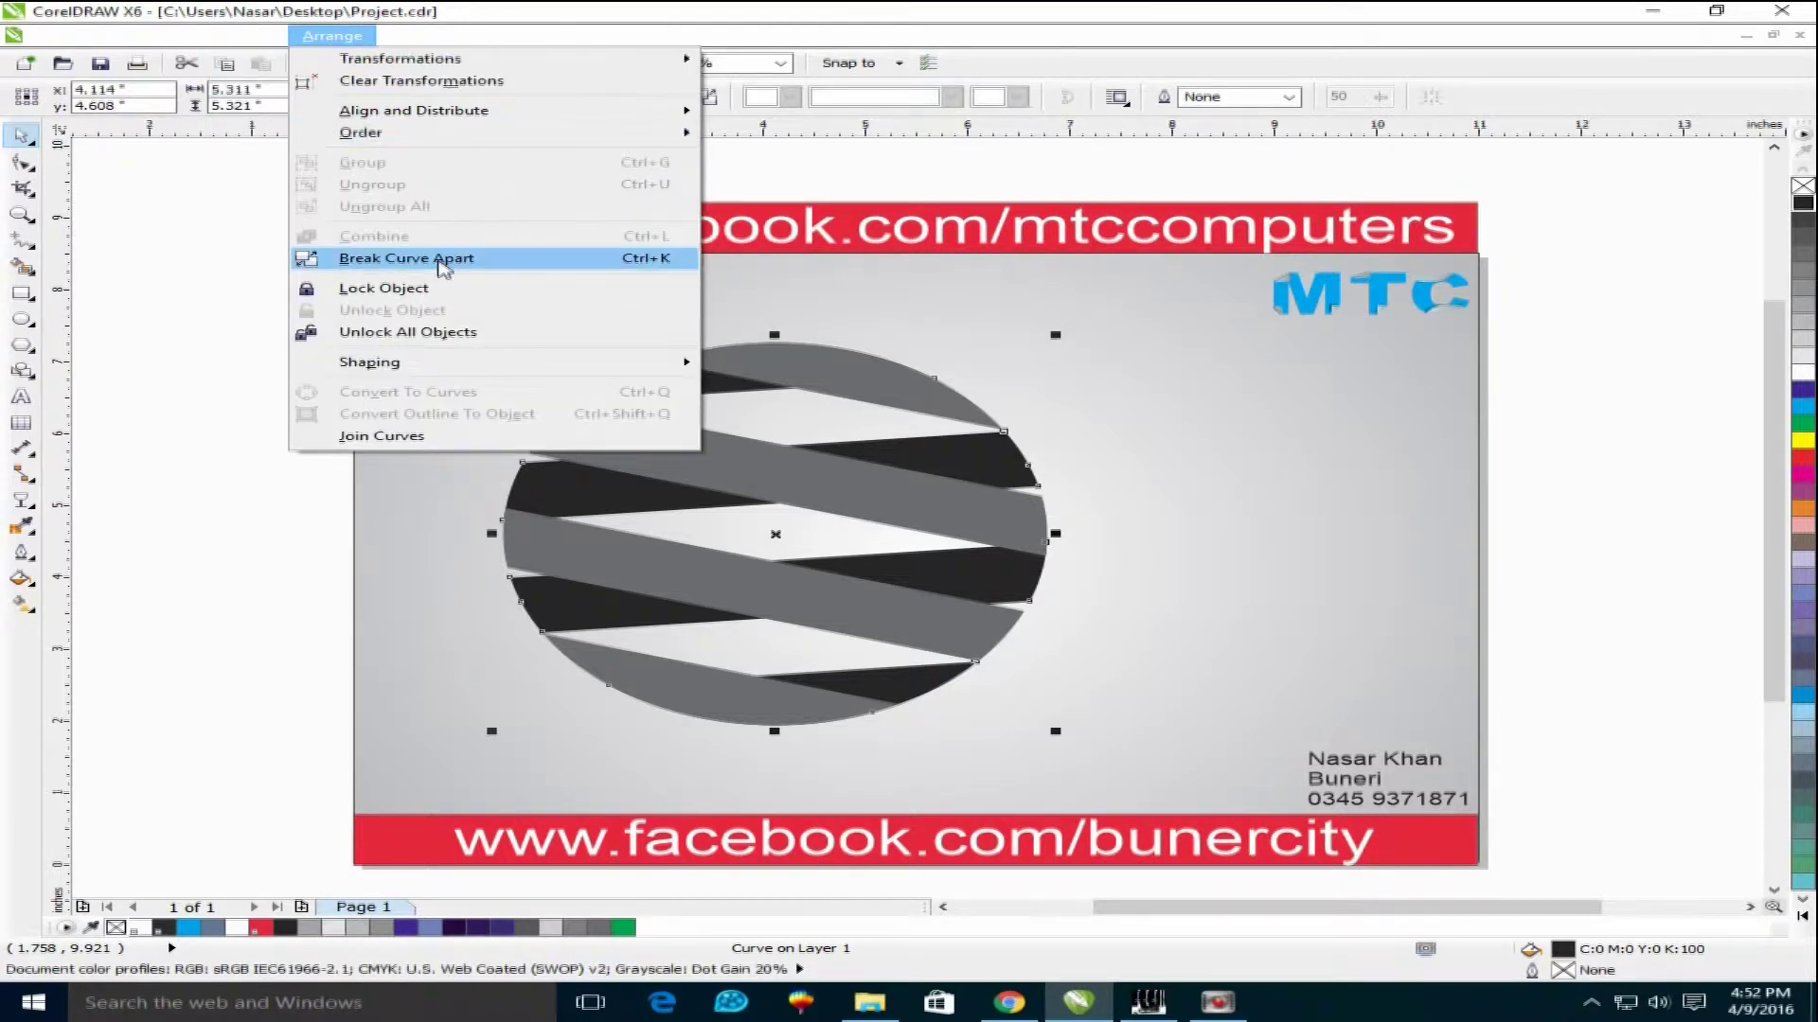
left_click(438, 266)
left_click_drag(604, 364, 477, 314)
key("Delete")
left_click(913, 681)
key("Delete")
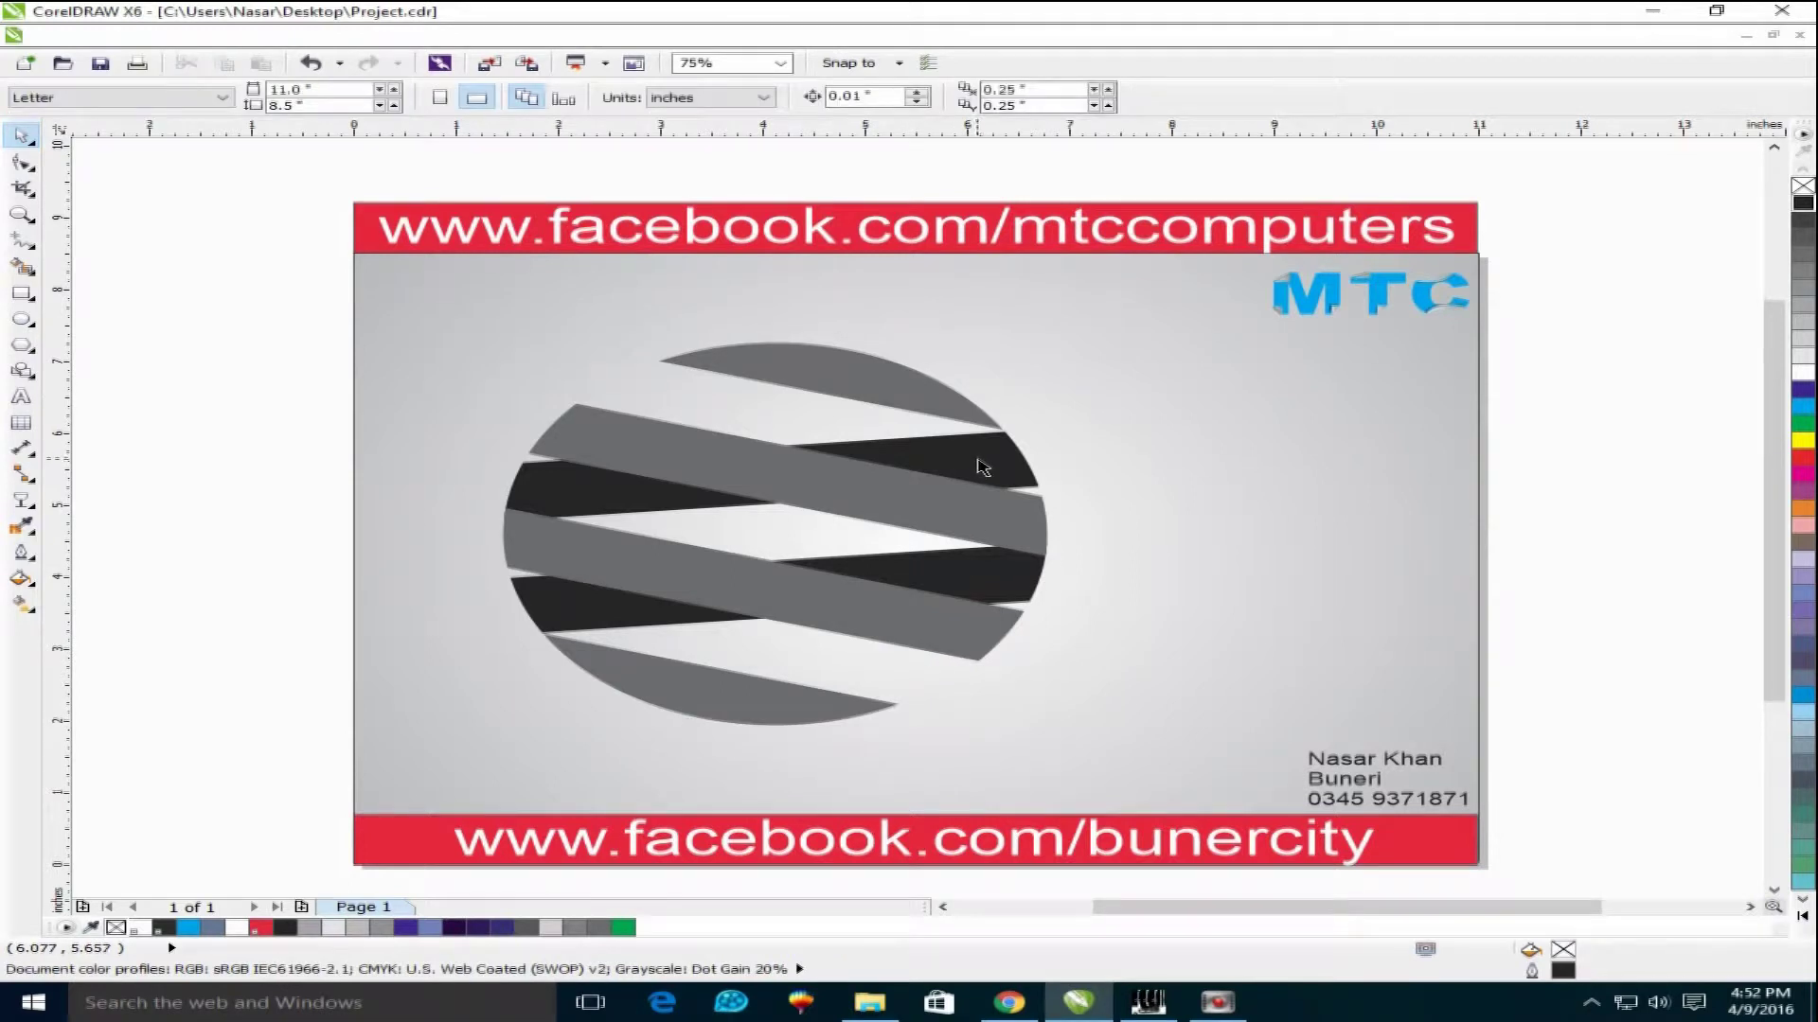
Using the Shape tool, move the upper black stripe's left nodes onto the grey band's edge
left_click(982, 466)
left_click(21, 163)
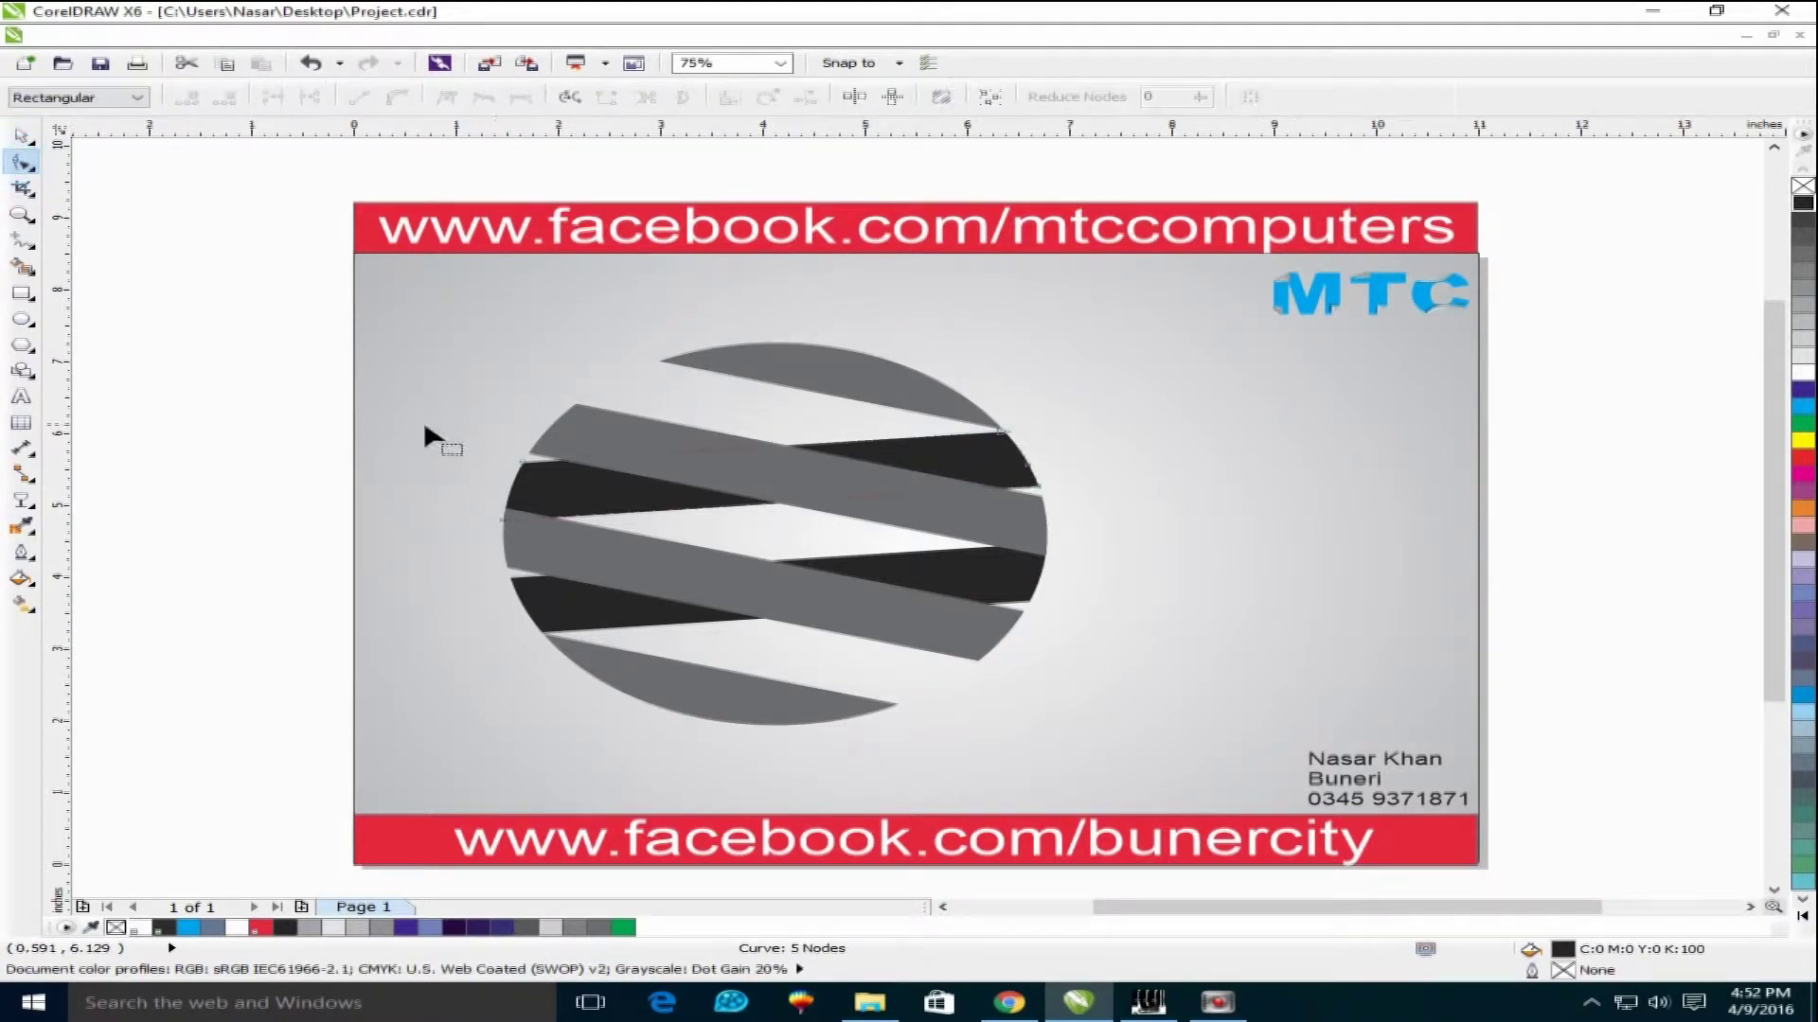
scroll(536, 473, "up", 1)
left_click(511, 452)
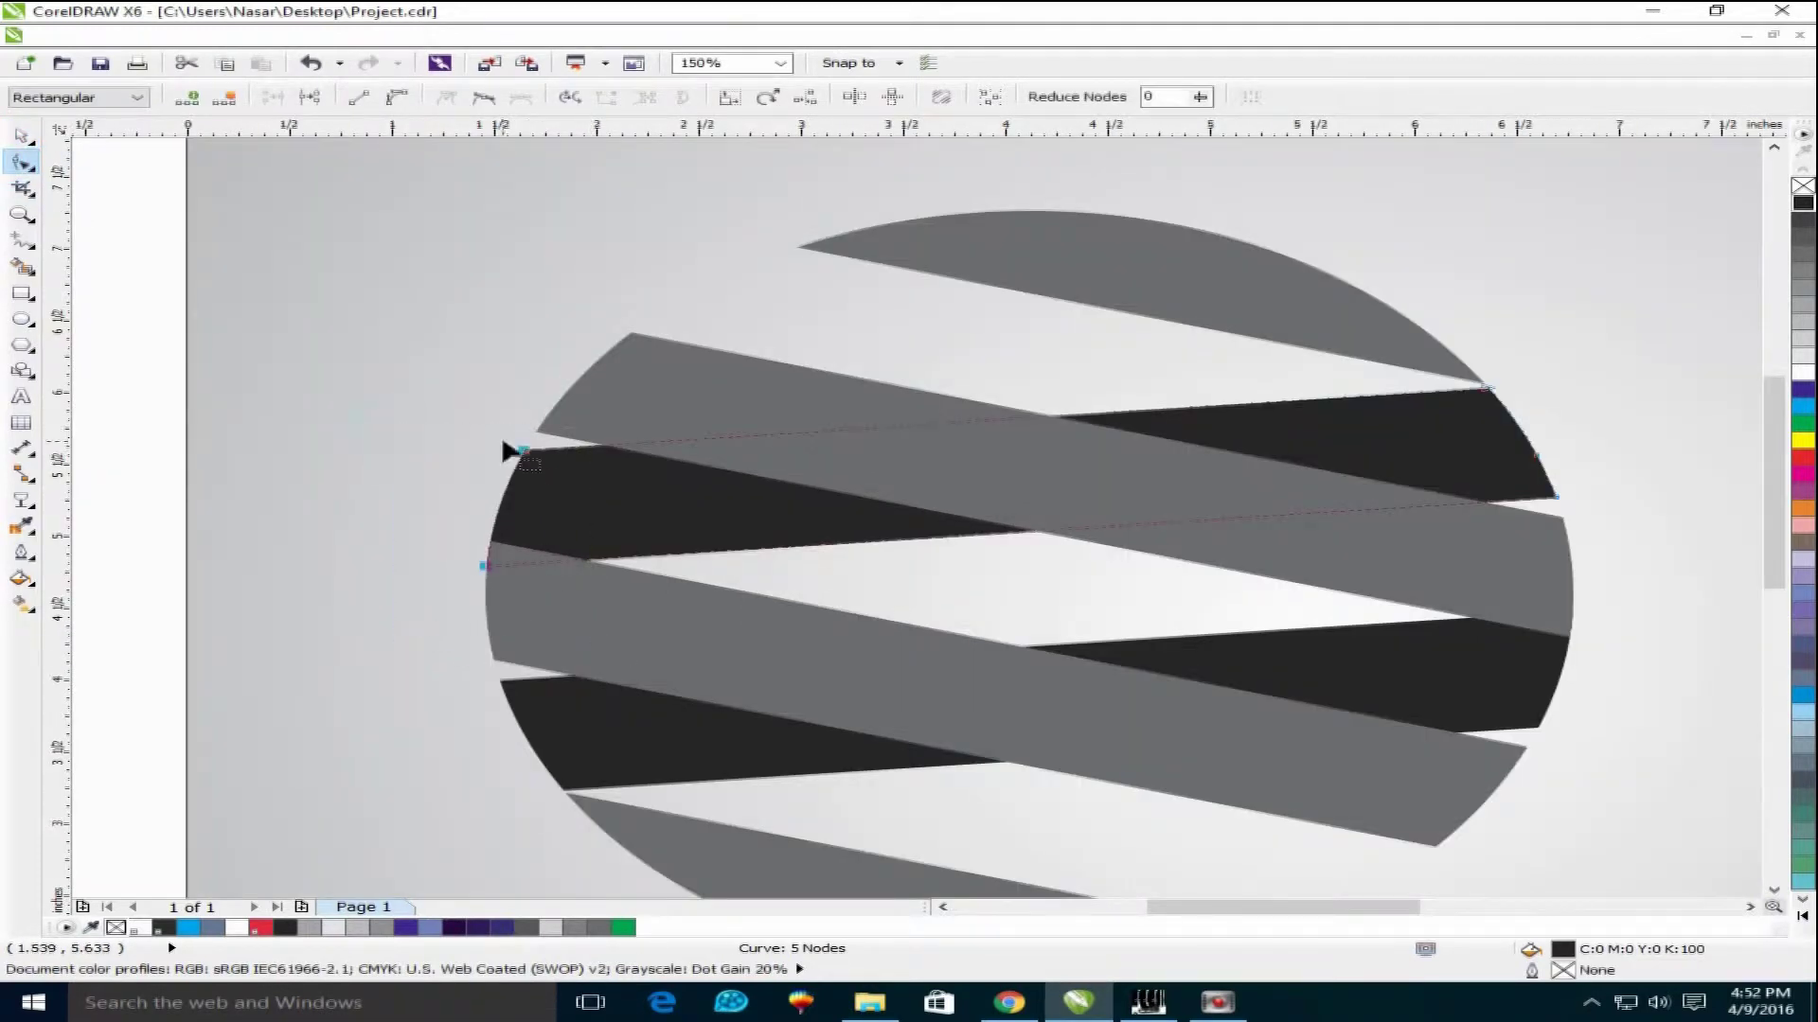
left_click_drag(524, 451, 630, 335)
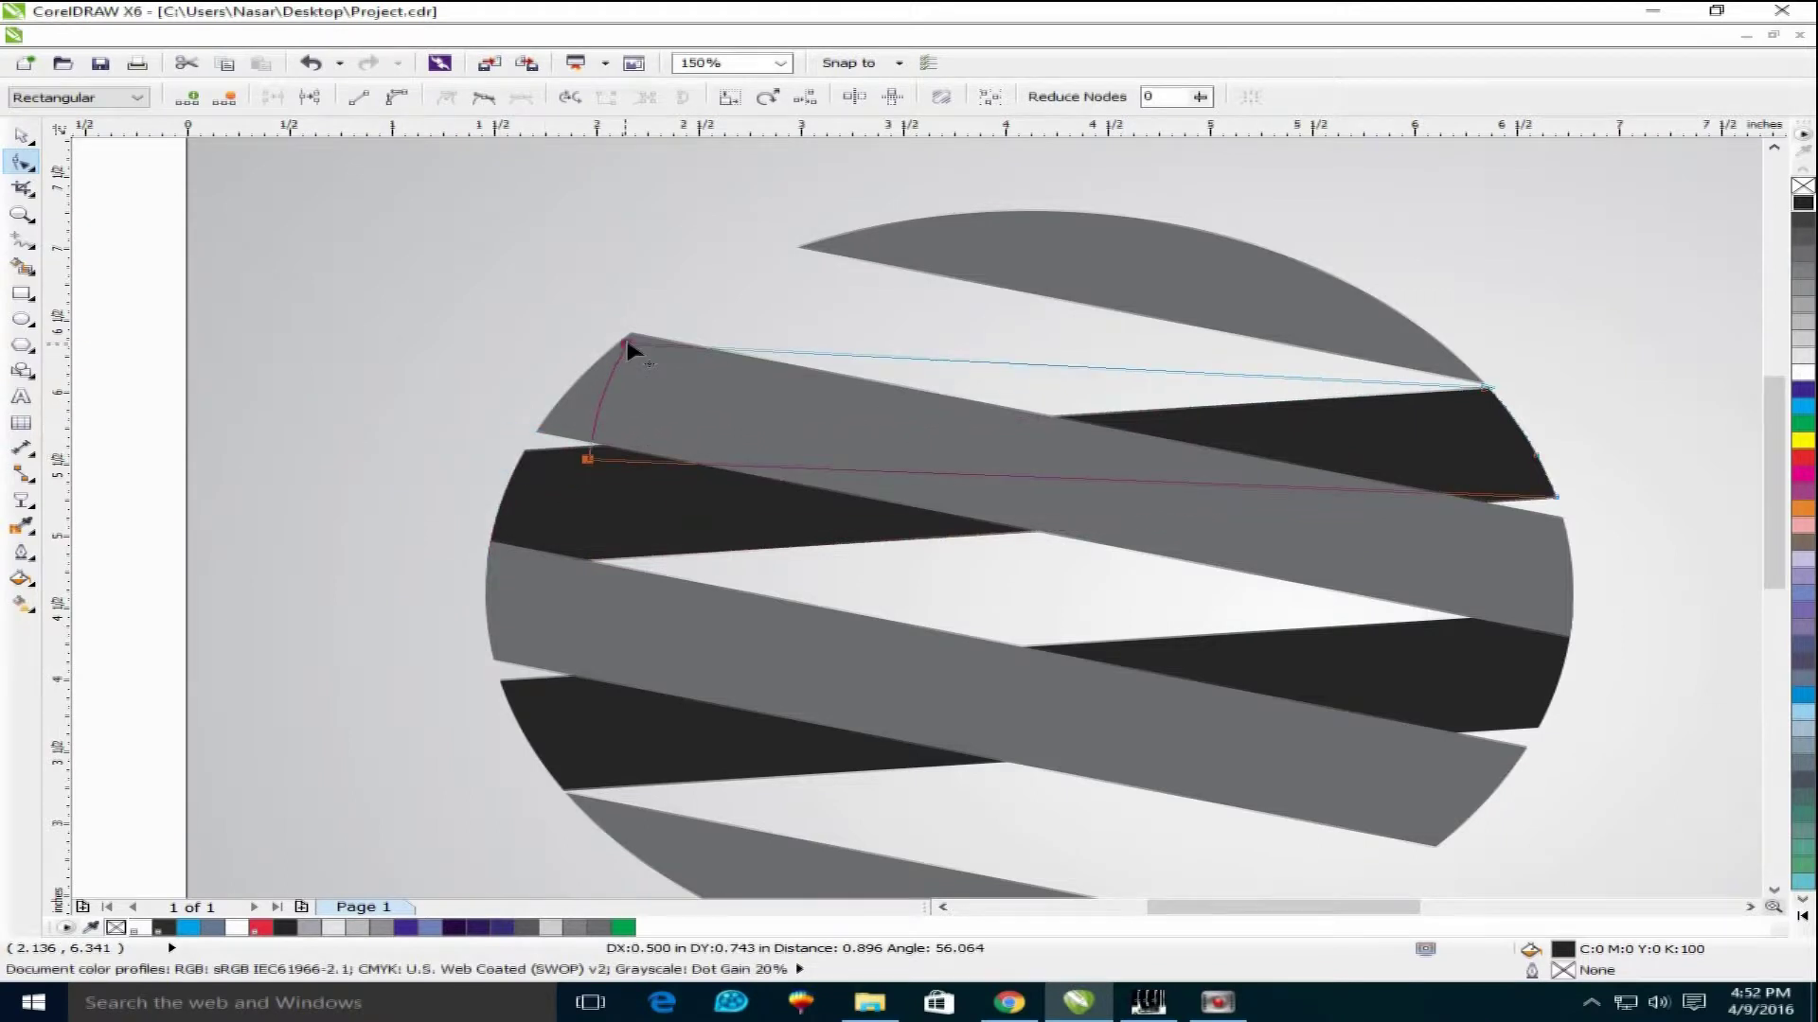
left_click(625, 438)
left_click(604, 456)
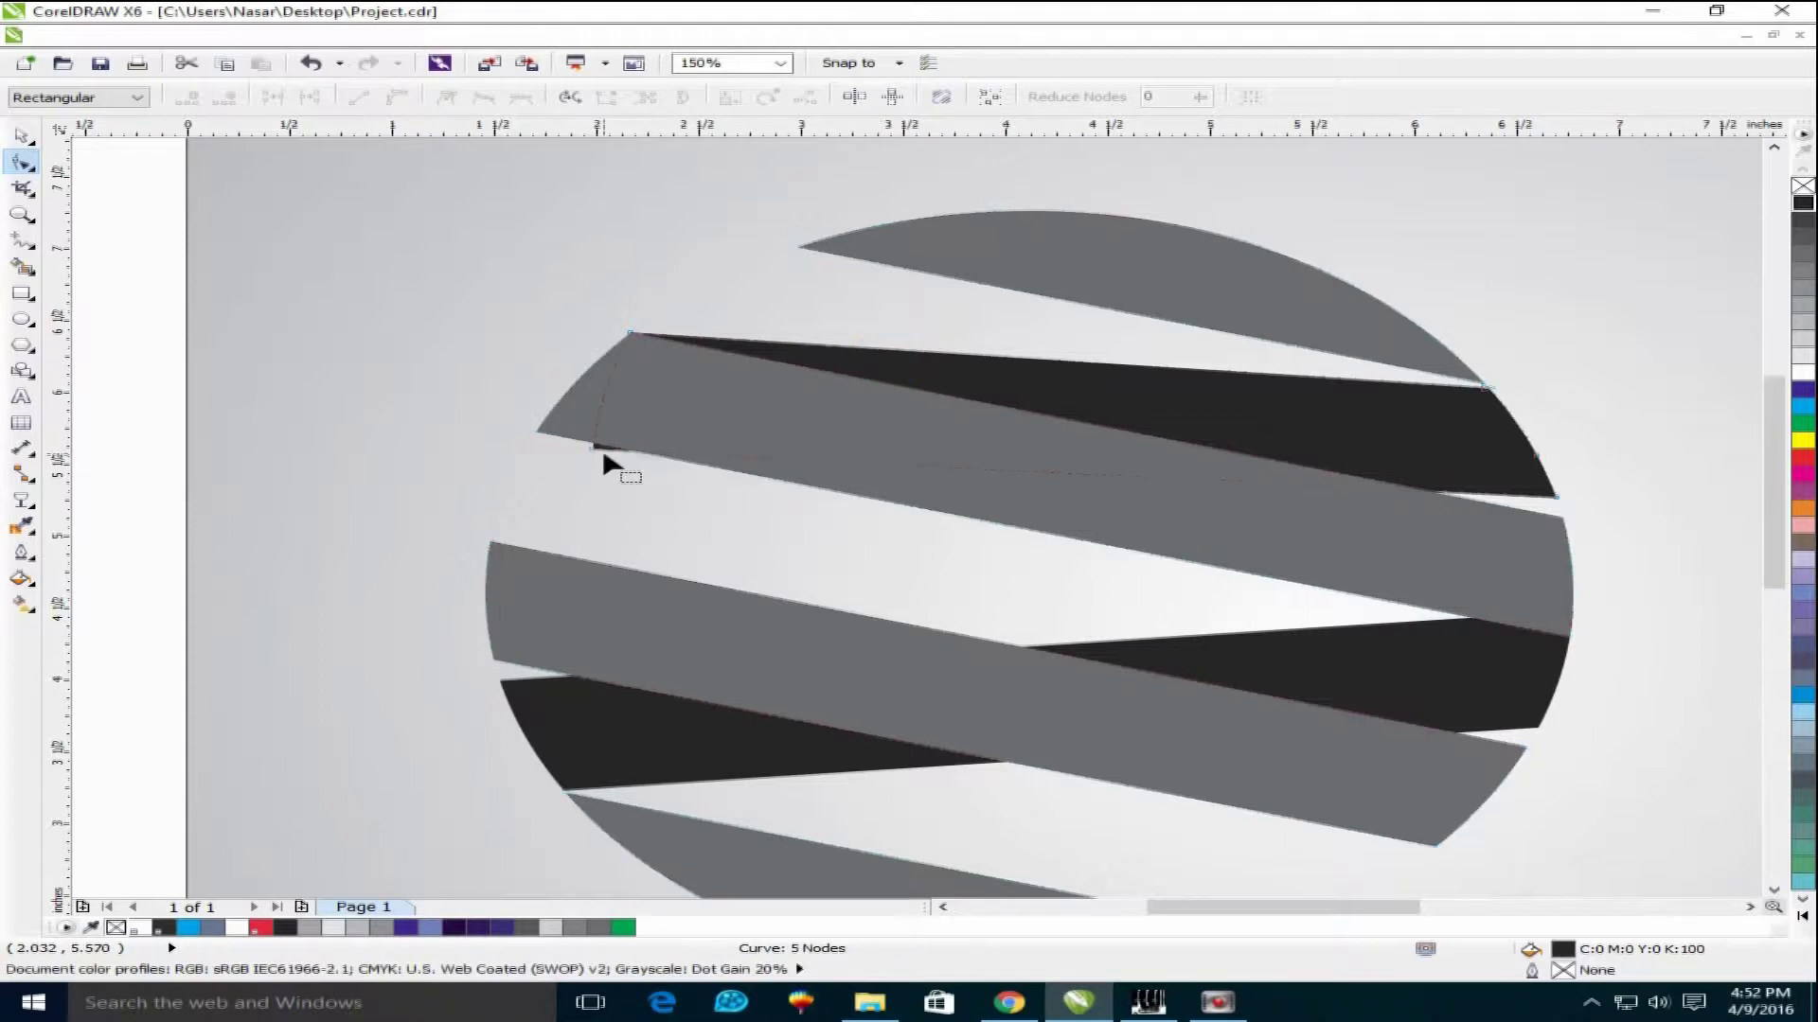
mouse_move(591, 450)
left_mouse_down()
mouse_move(536, 432)
mouse_move(595, 394)
left_mouse_up()
Snap the upper stripe's right-end nodes to the band intersection, tapering it to a point
mouse_move(1457, 358)
left_mouse_down()
mouse_move(1582, 526)
mouse_move(1483, 384)
left_mouse_up()
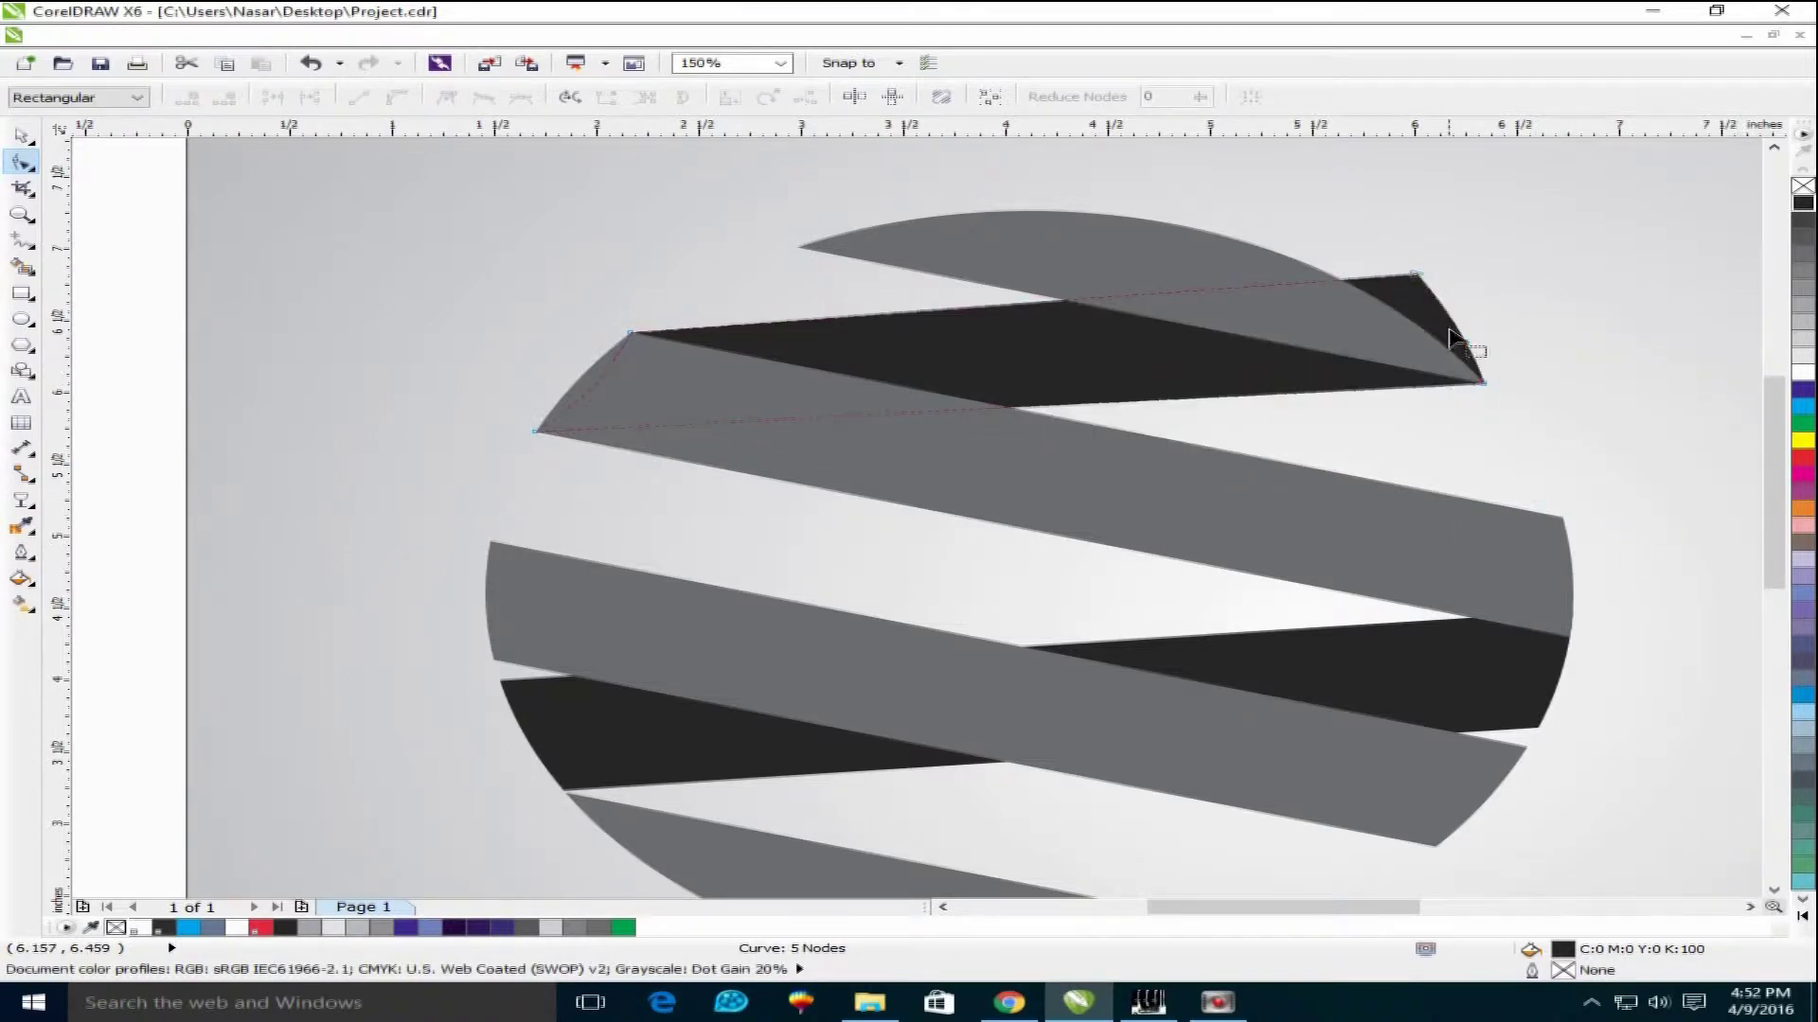
left_click_drag(1414, 276, 1338, 280)
scroll(1458, 360, "up", 2)
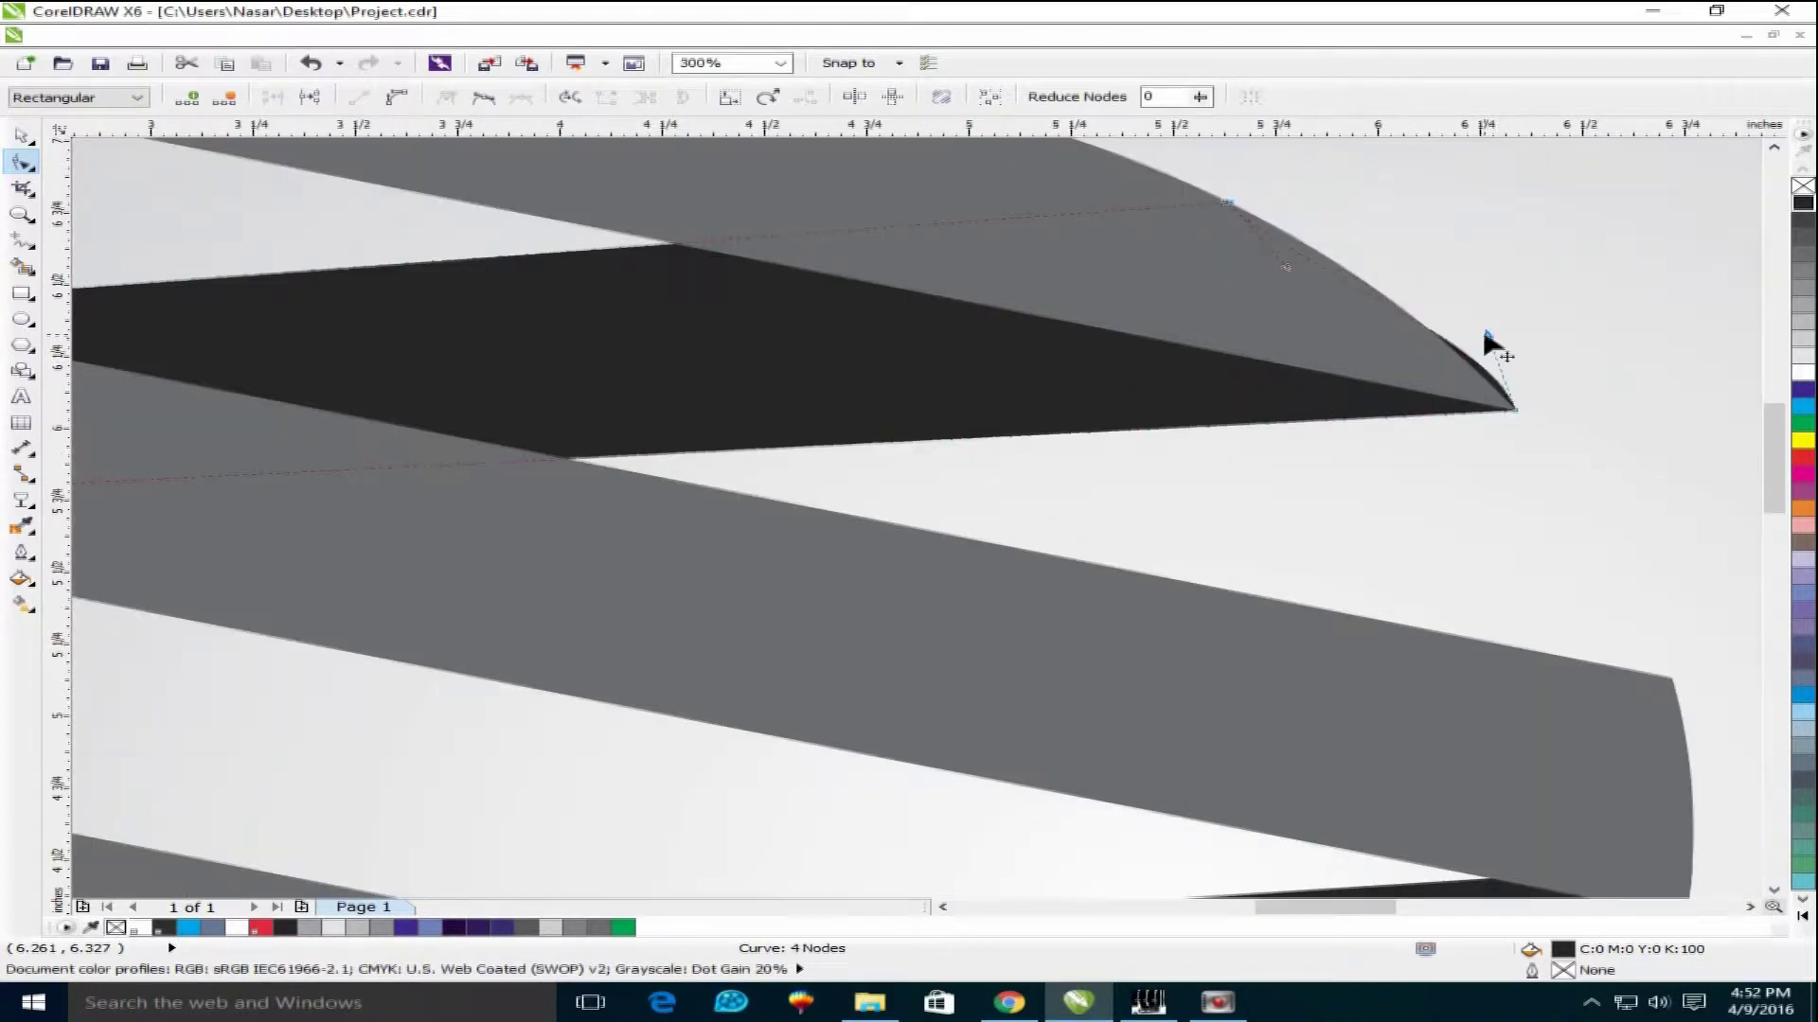
left_click_drag(1485, 336, 1513, 409)
scroll(1492, 492, "down", 2)
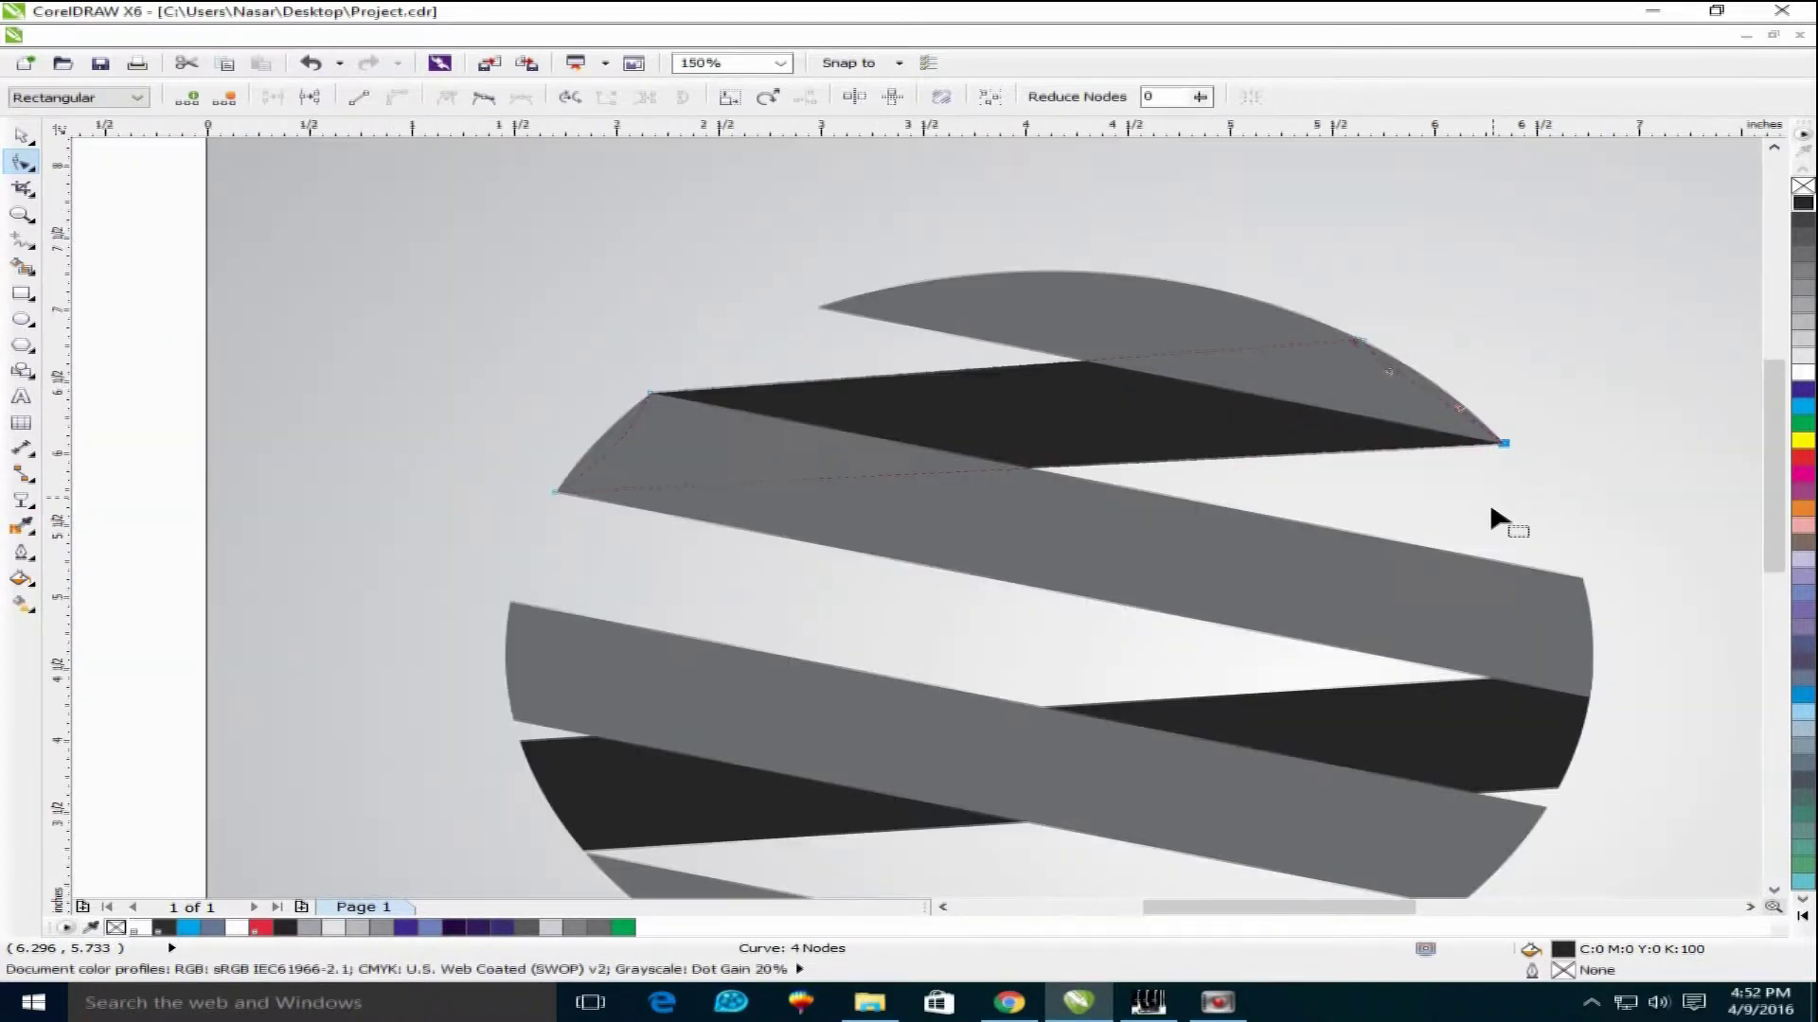
left_click(1503, 774)
Move the lower wedge's right-end nodes up and out to fit between the grey bands
left_click(1557, 786)
left_click_drag(1591, 679, 1585, 581)
left_click(1545, 699)
left_click_drag(1547, 697, 1590, 697)
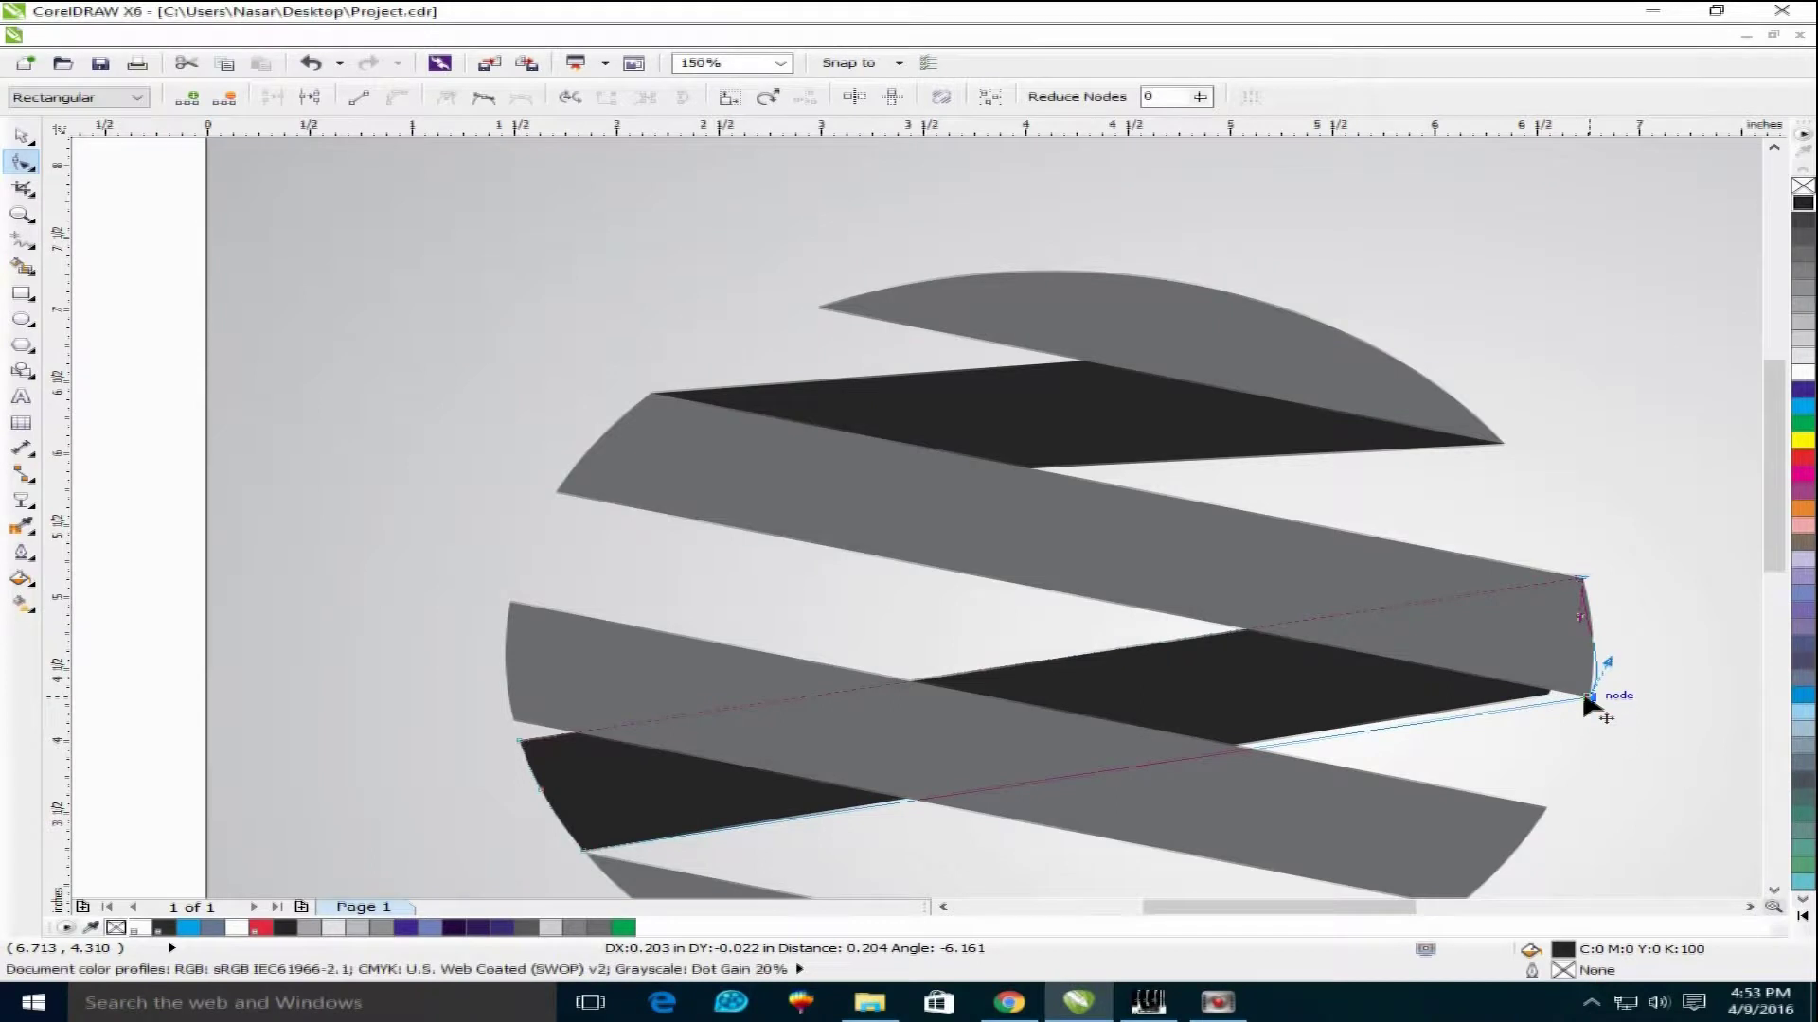
scroll(1606, 691, "up", 1)
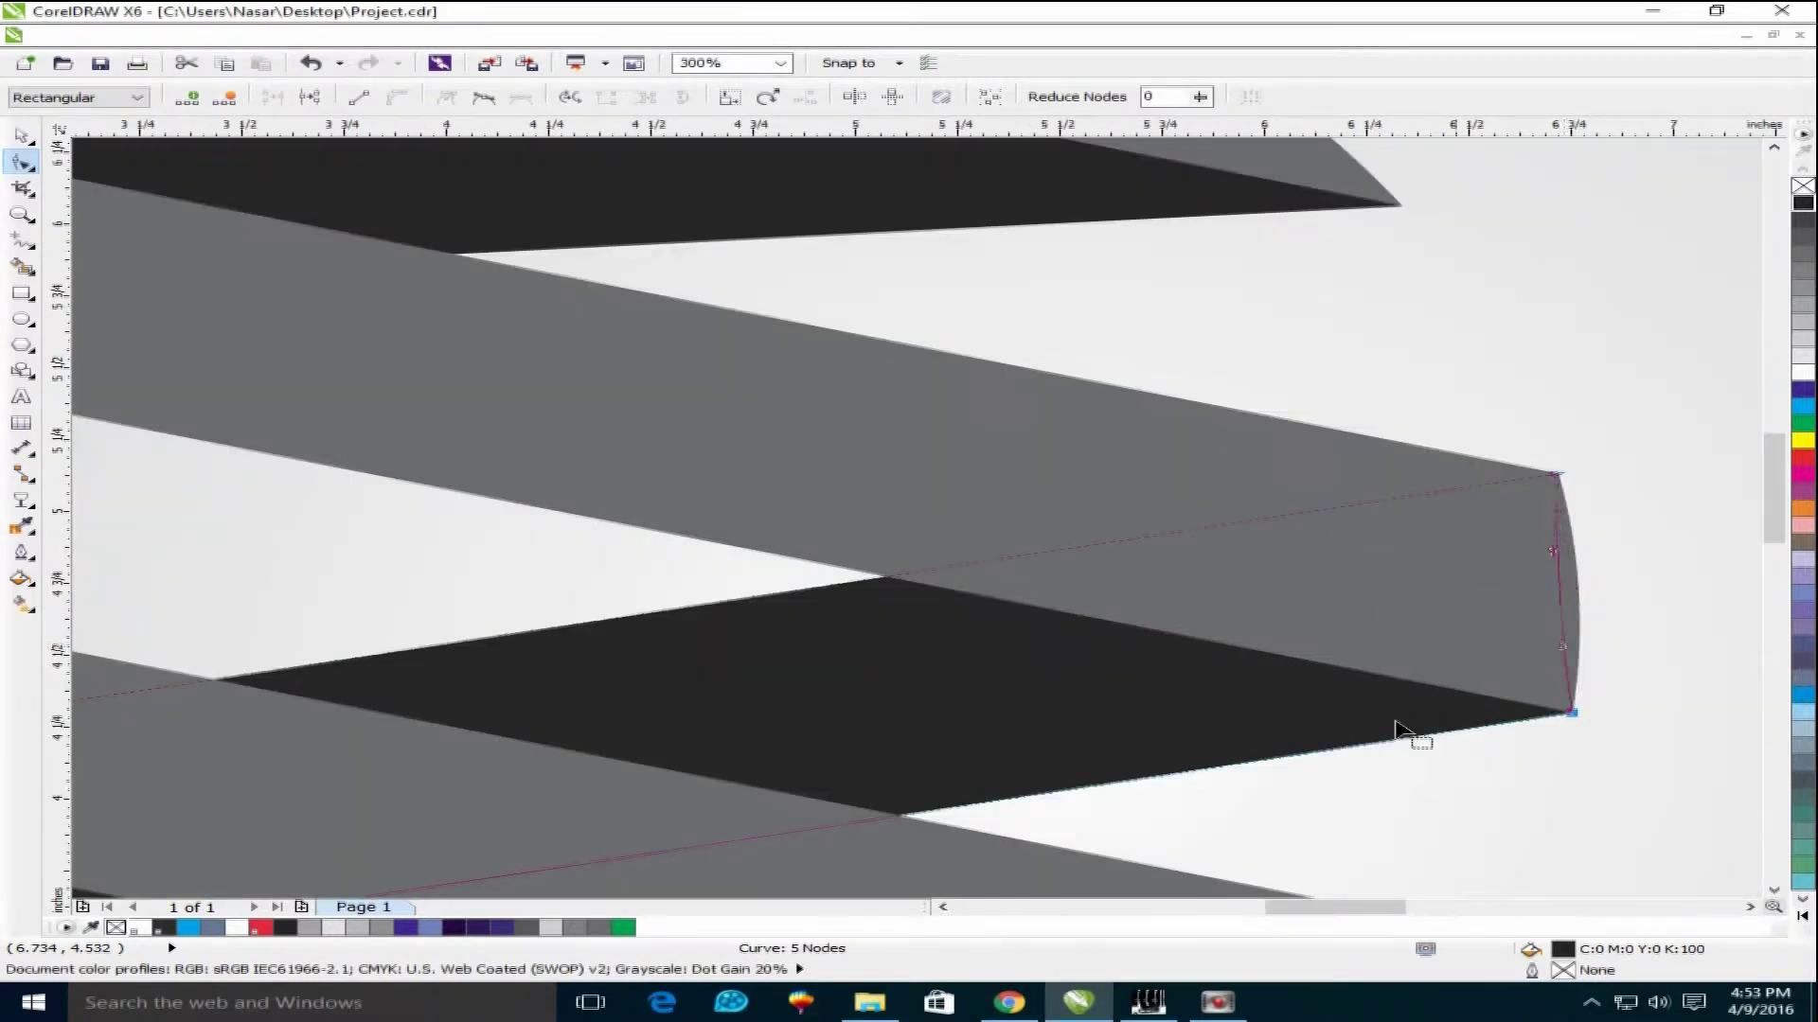
scroll(1345, 727, "down", 1)
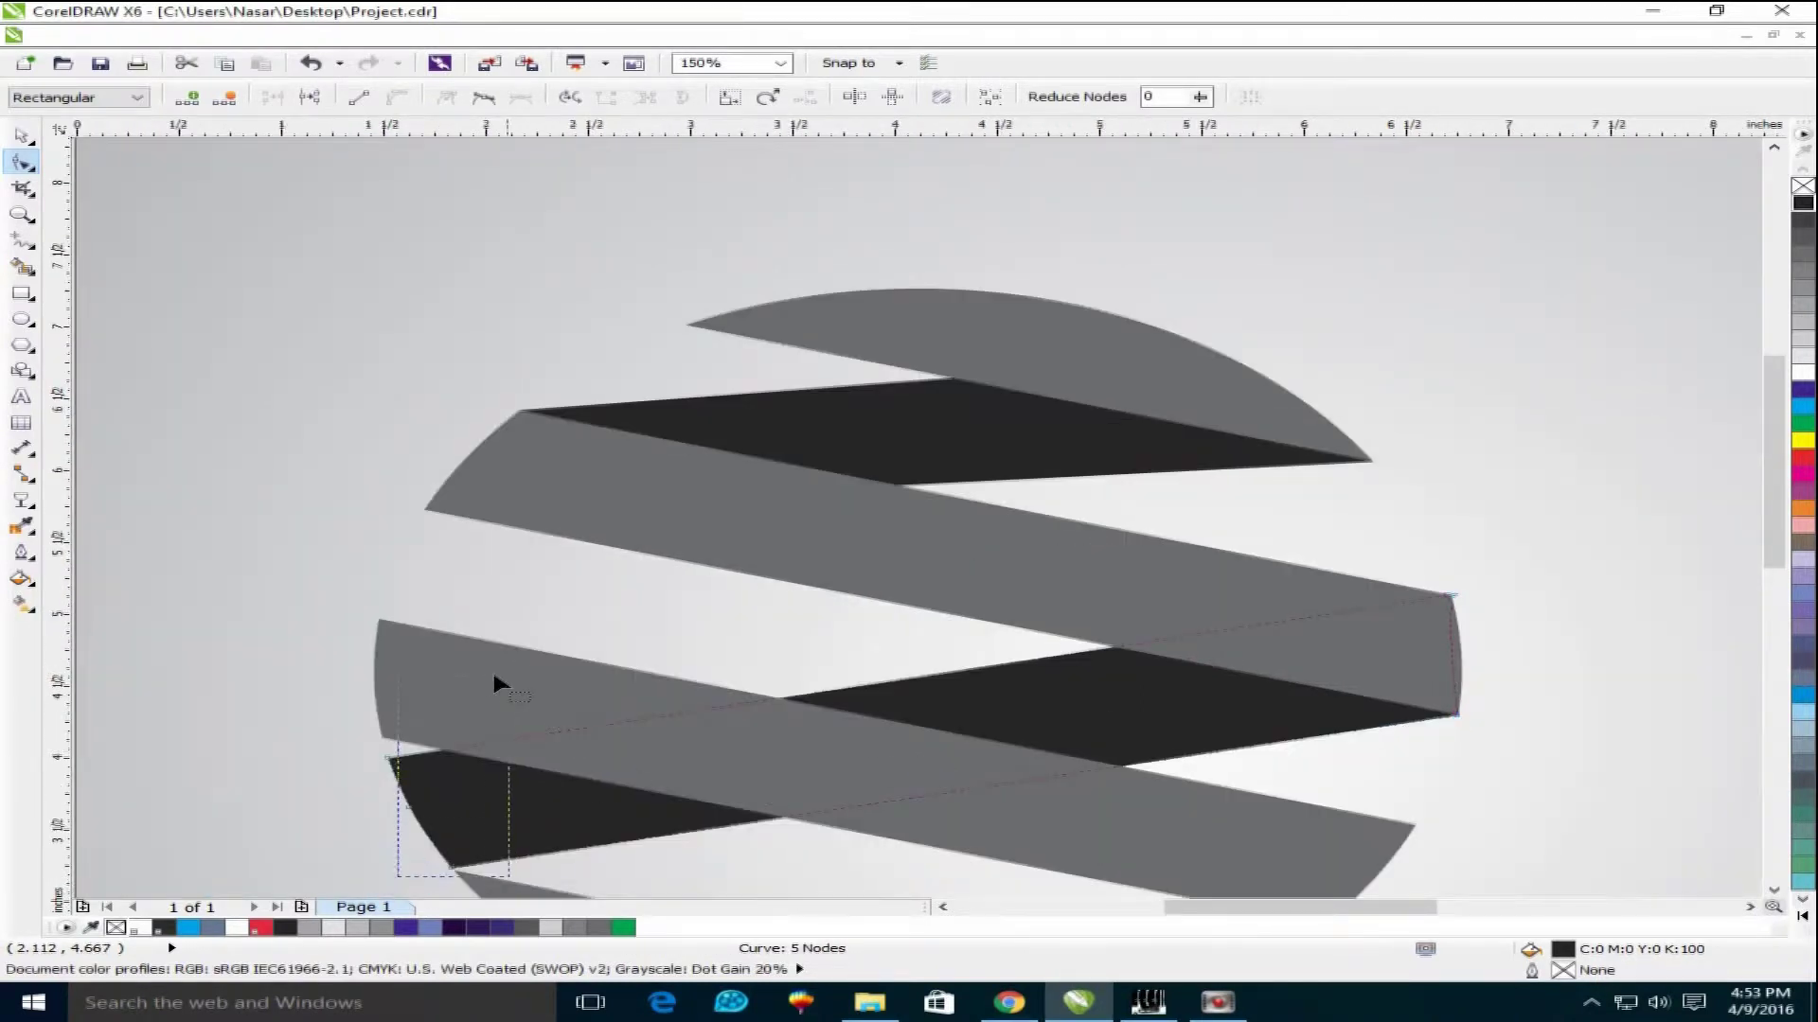
Raise the lower wedge's left nodes, delete the extra node, and pin the corner to the circle edge
left_click_drag(284, 678, 526, 867)
left_click_drag(388, 689, 379, 553)
left_click(396, 588)
key("Delete")
left_click_drag(440, 653, 380, 661)
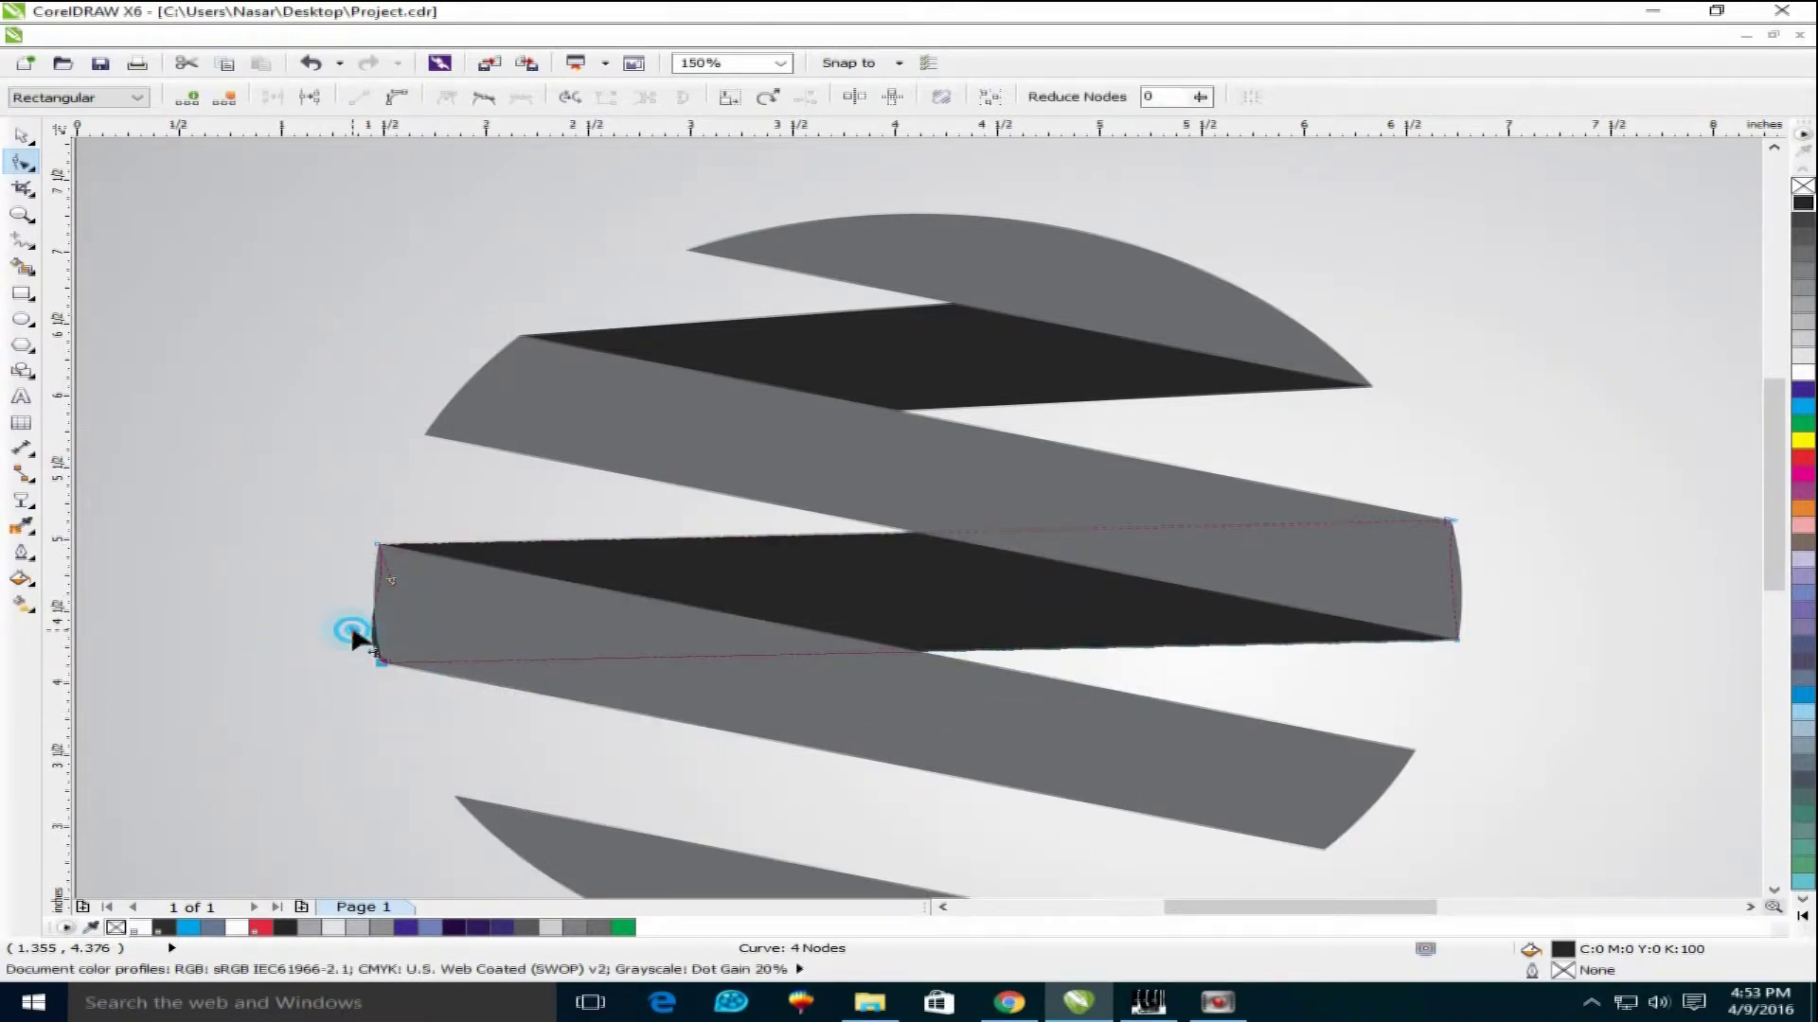
scroll(906, 702, "down", 1)
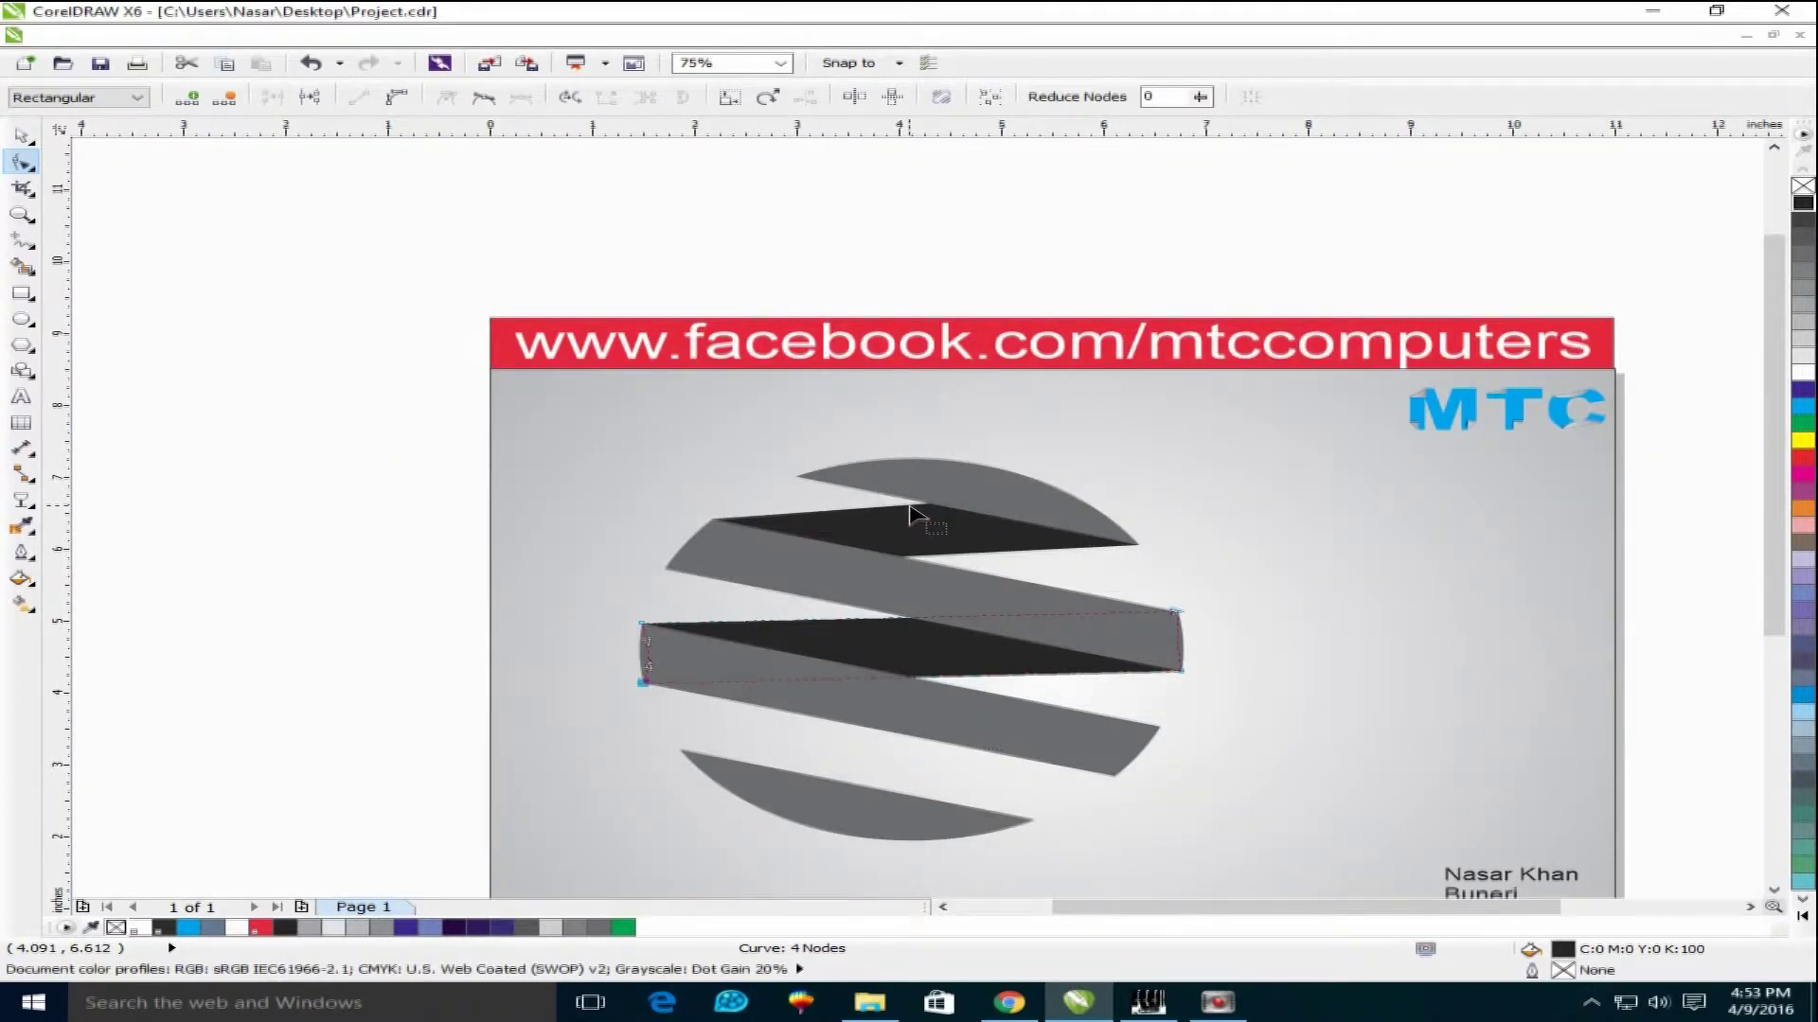
Drag a copy of the middle strip down onto the lower grey band
left_click(22, 135)
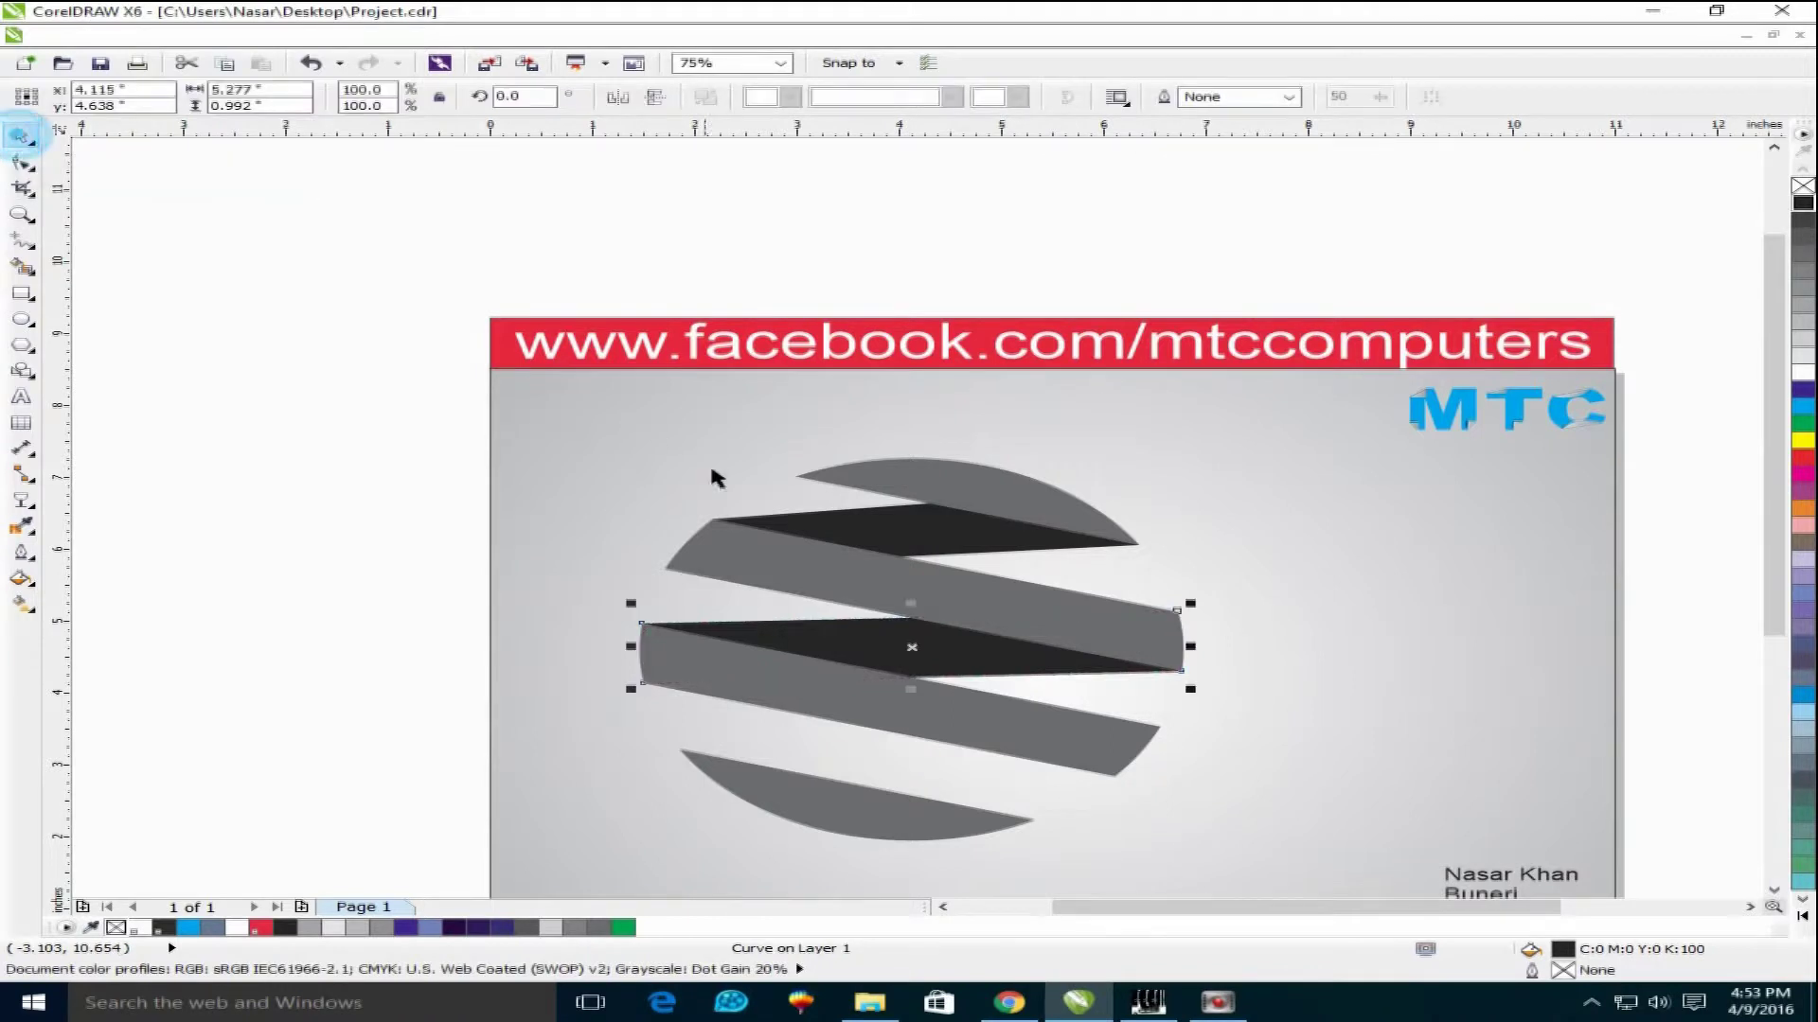
mouse_move(940, 649)
left_mouse_down()
mouse_move(959, 724)
mouse_move(993, 755)
left_mouse_up()
right_click(993, 754)
mouse_move(1178, 525)
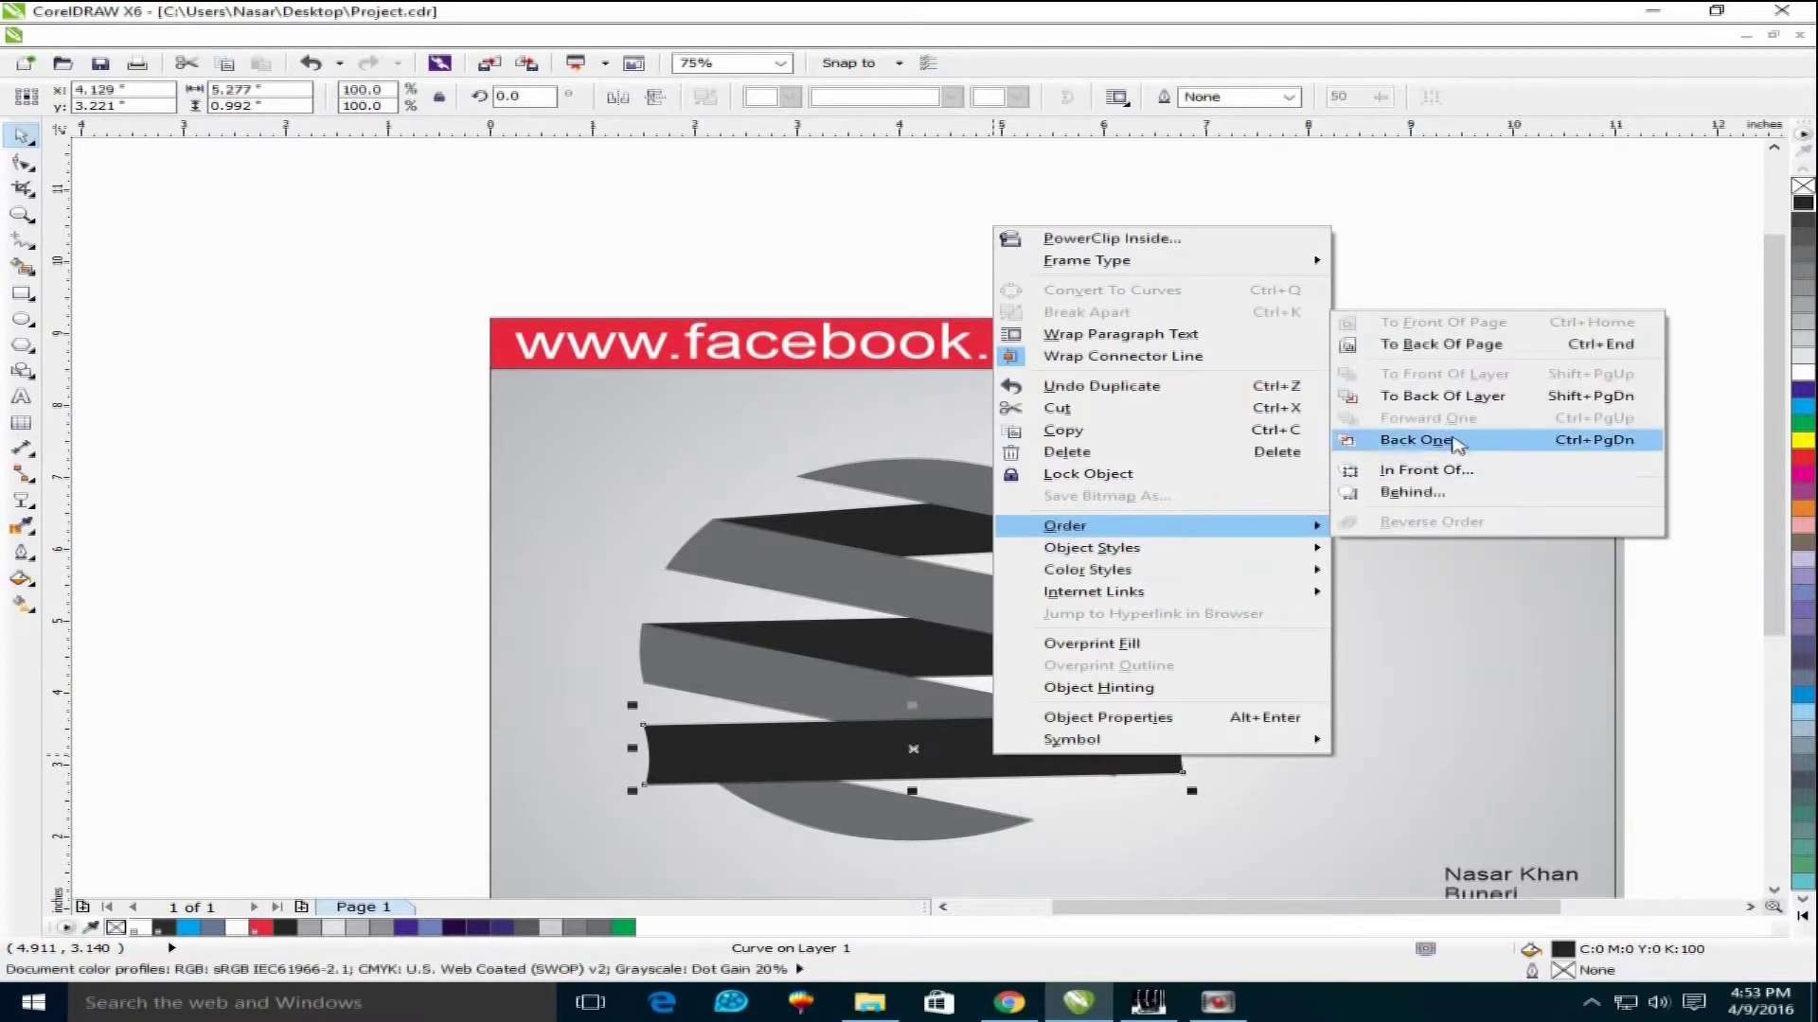
Send the copied strip back one and curve its right end along the circle's edge
left_click(1420, 447)
left_click(23, 163)
mouse_move(1219, 696)
left_mouse_down()
mouse_move(1172, 800)
mouse_move(1161, 785)
left_mouse_up()
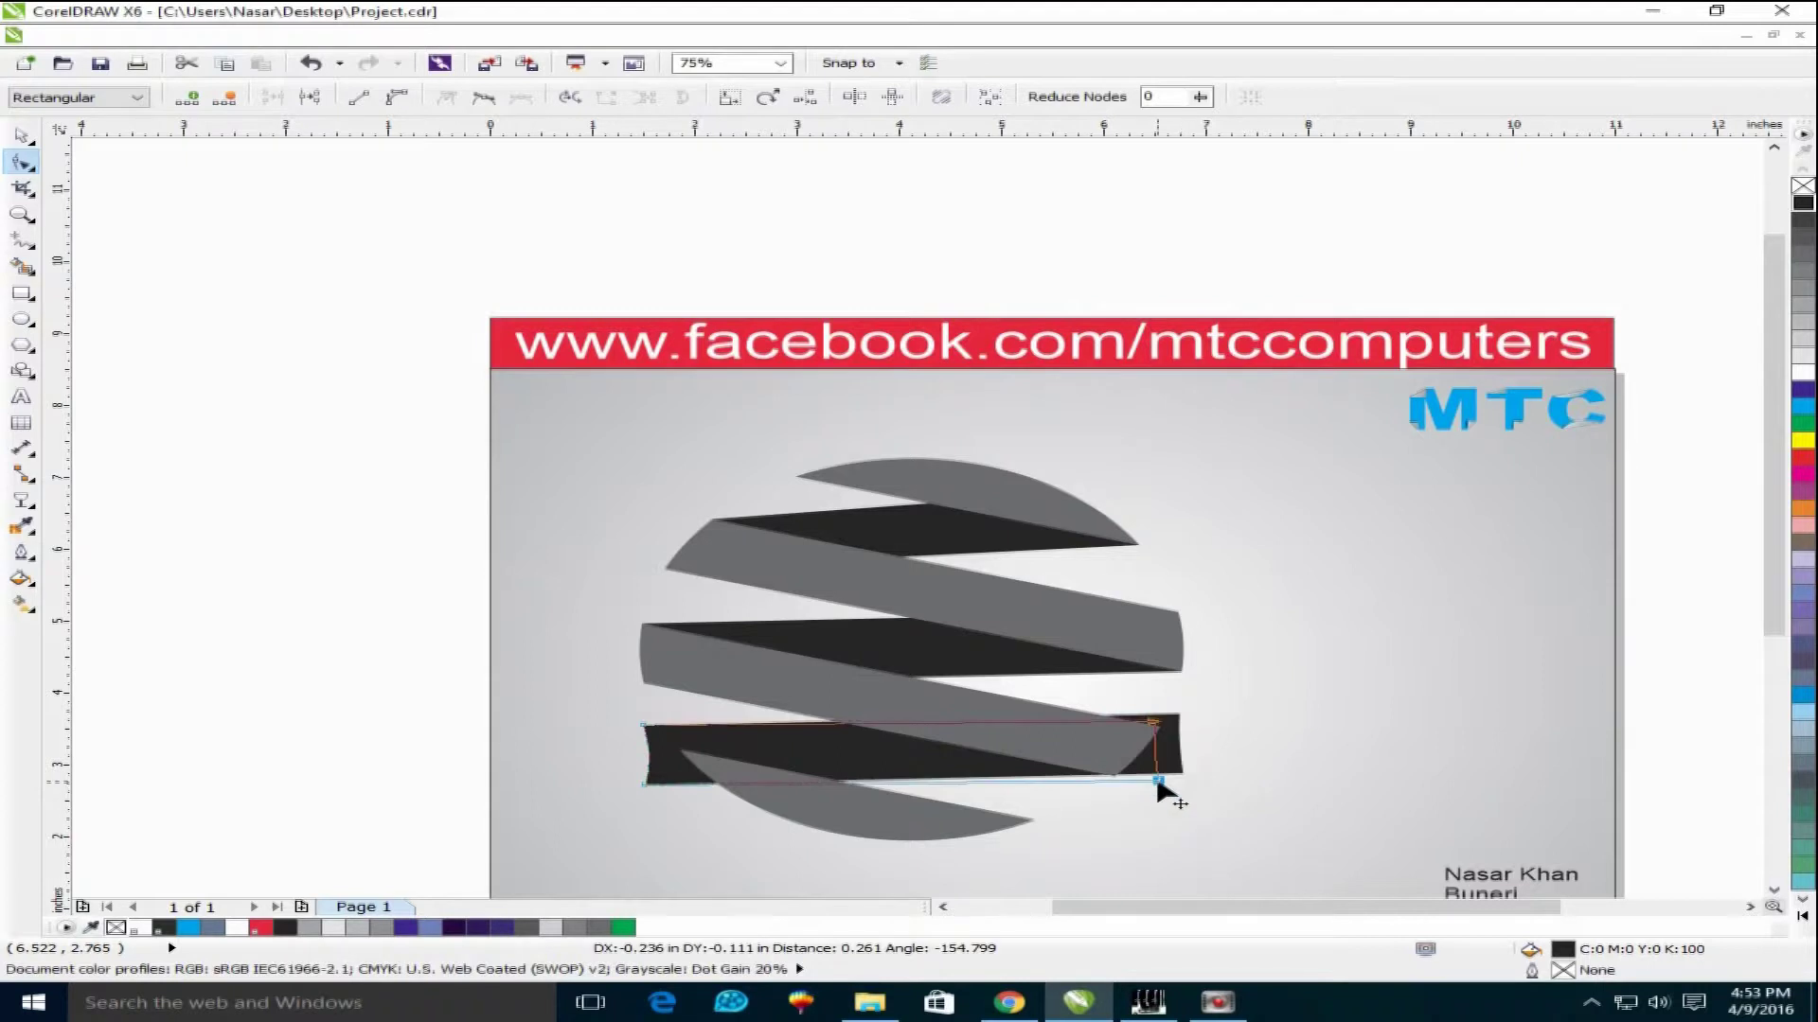
scroll(1162, 785, "up", 2)
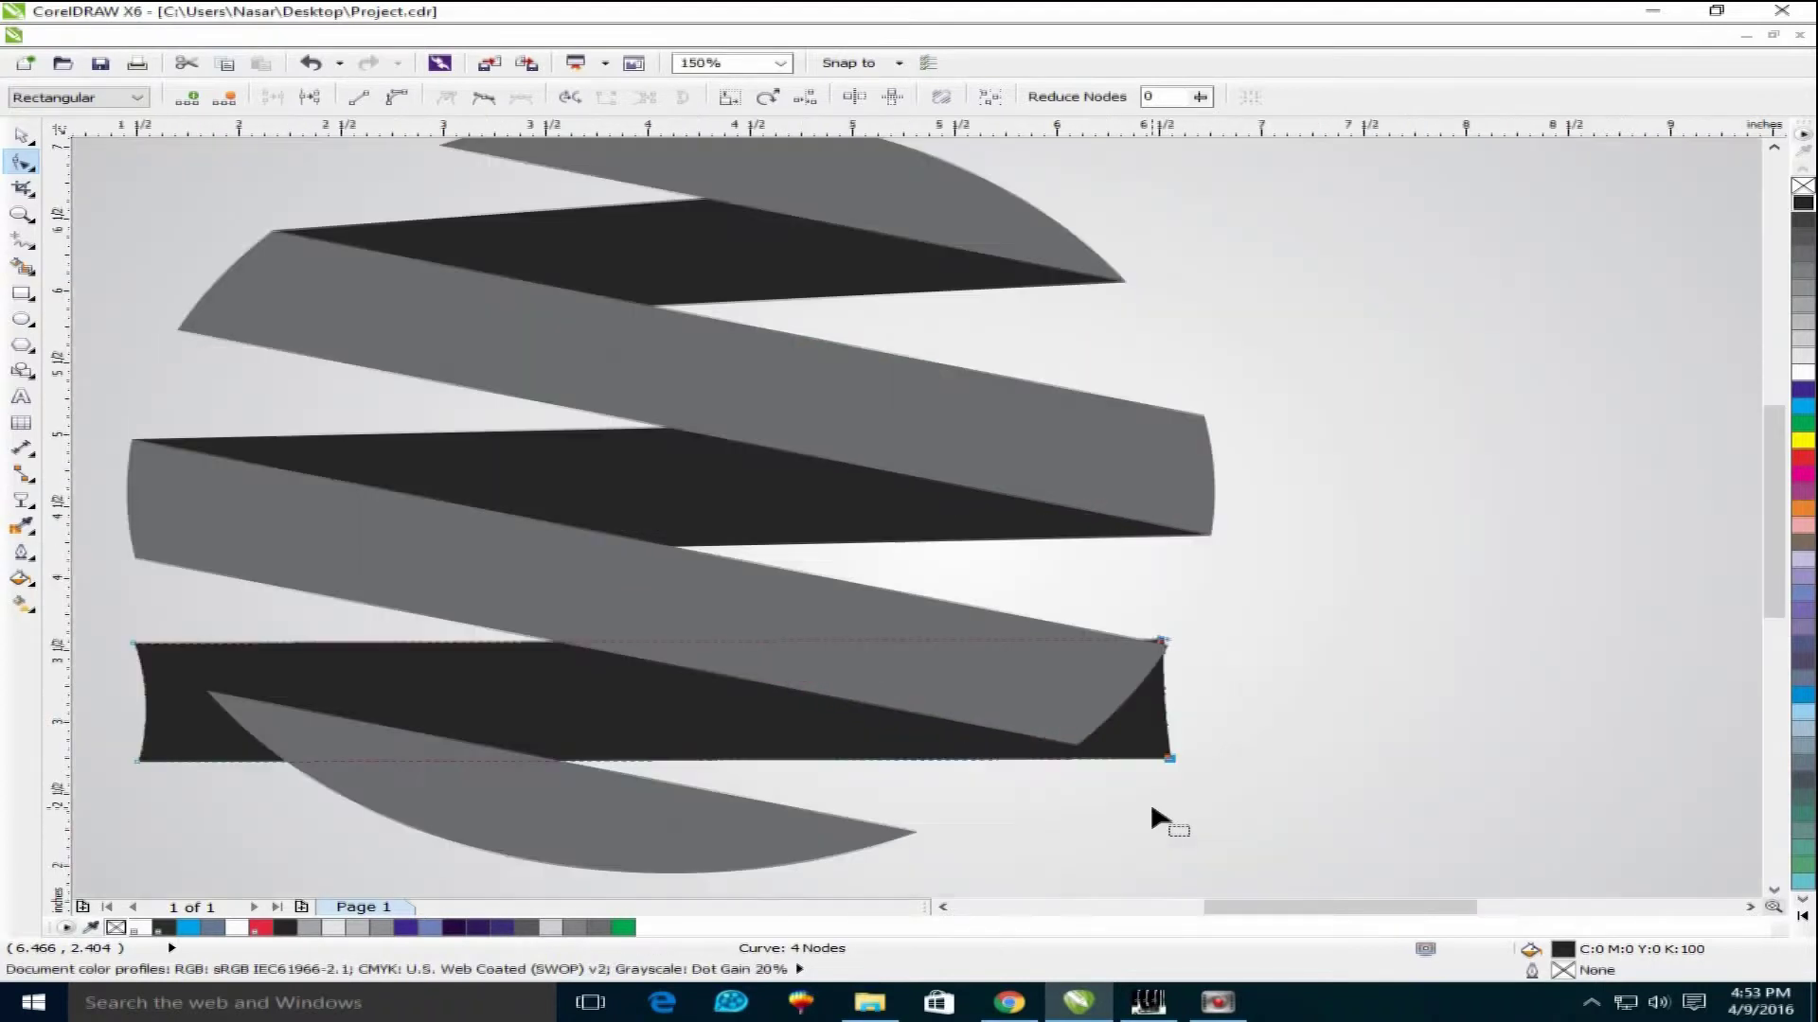
scroll(1104, 799, "up", 2)
left_click_drag(1384, 680, 1010, 625)
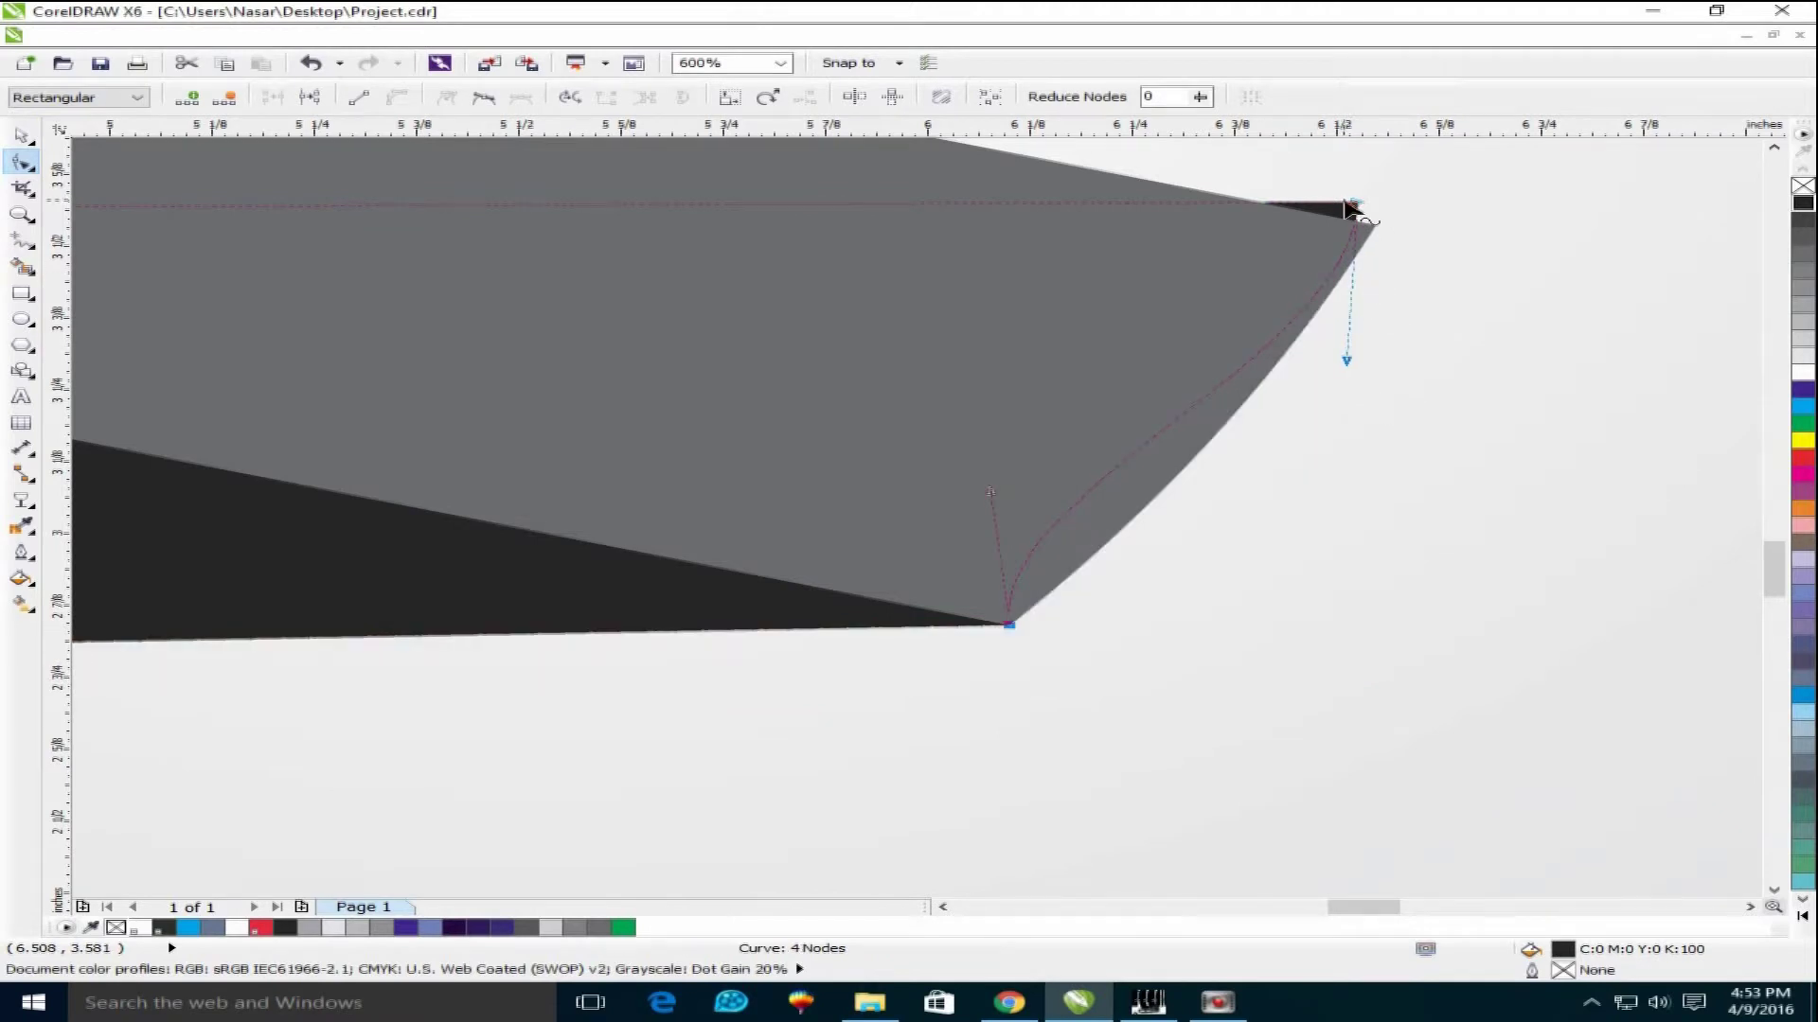
left_click_drag(1353, 206, 1373, 225)
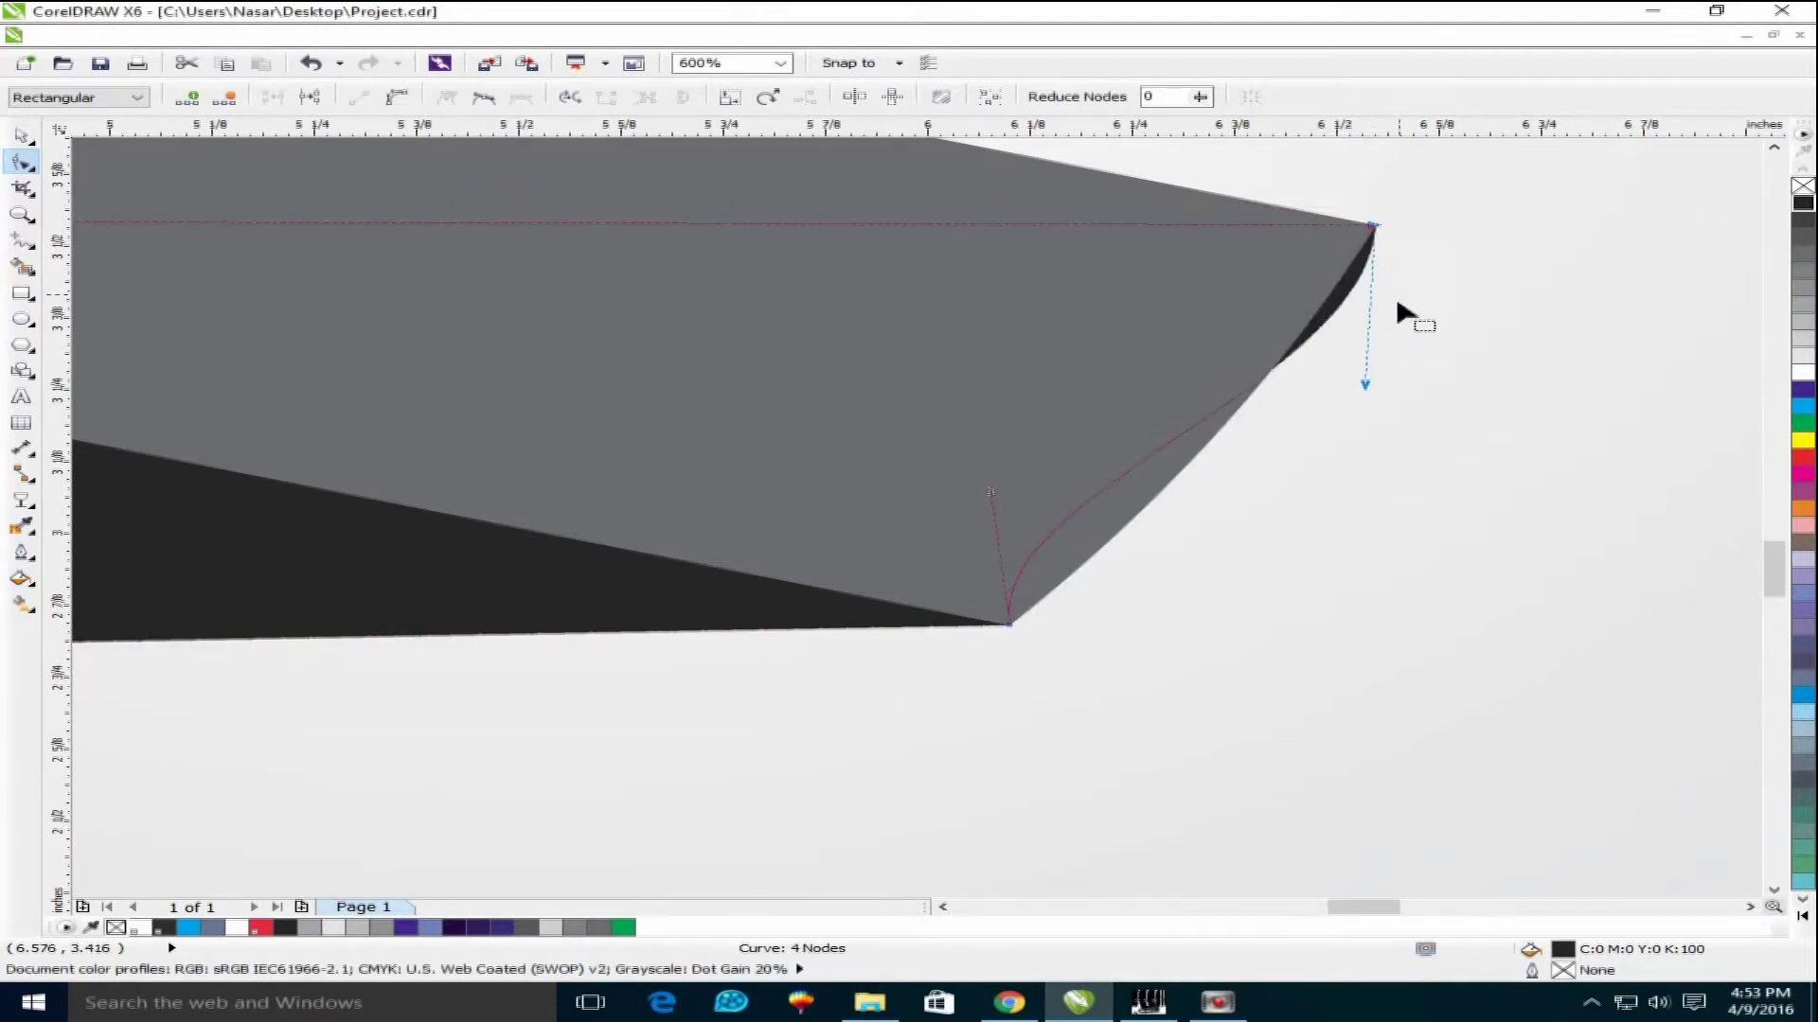
left_click_drag(1366, 385, 1366, 385)
scroll(913, 626, "down", 2)
scroll(913, 626, "down", 2)
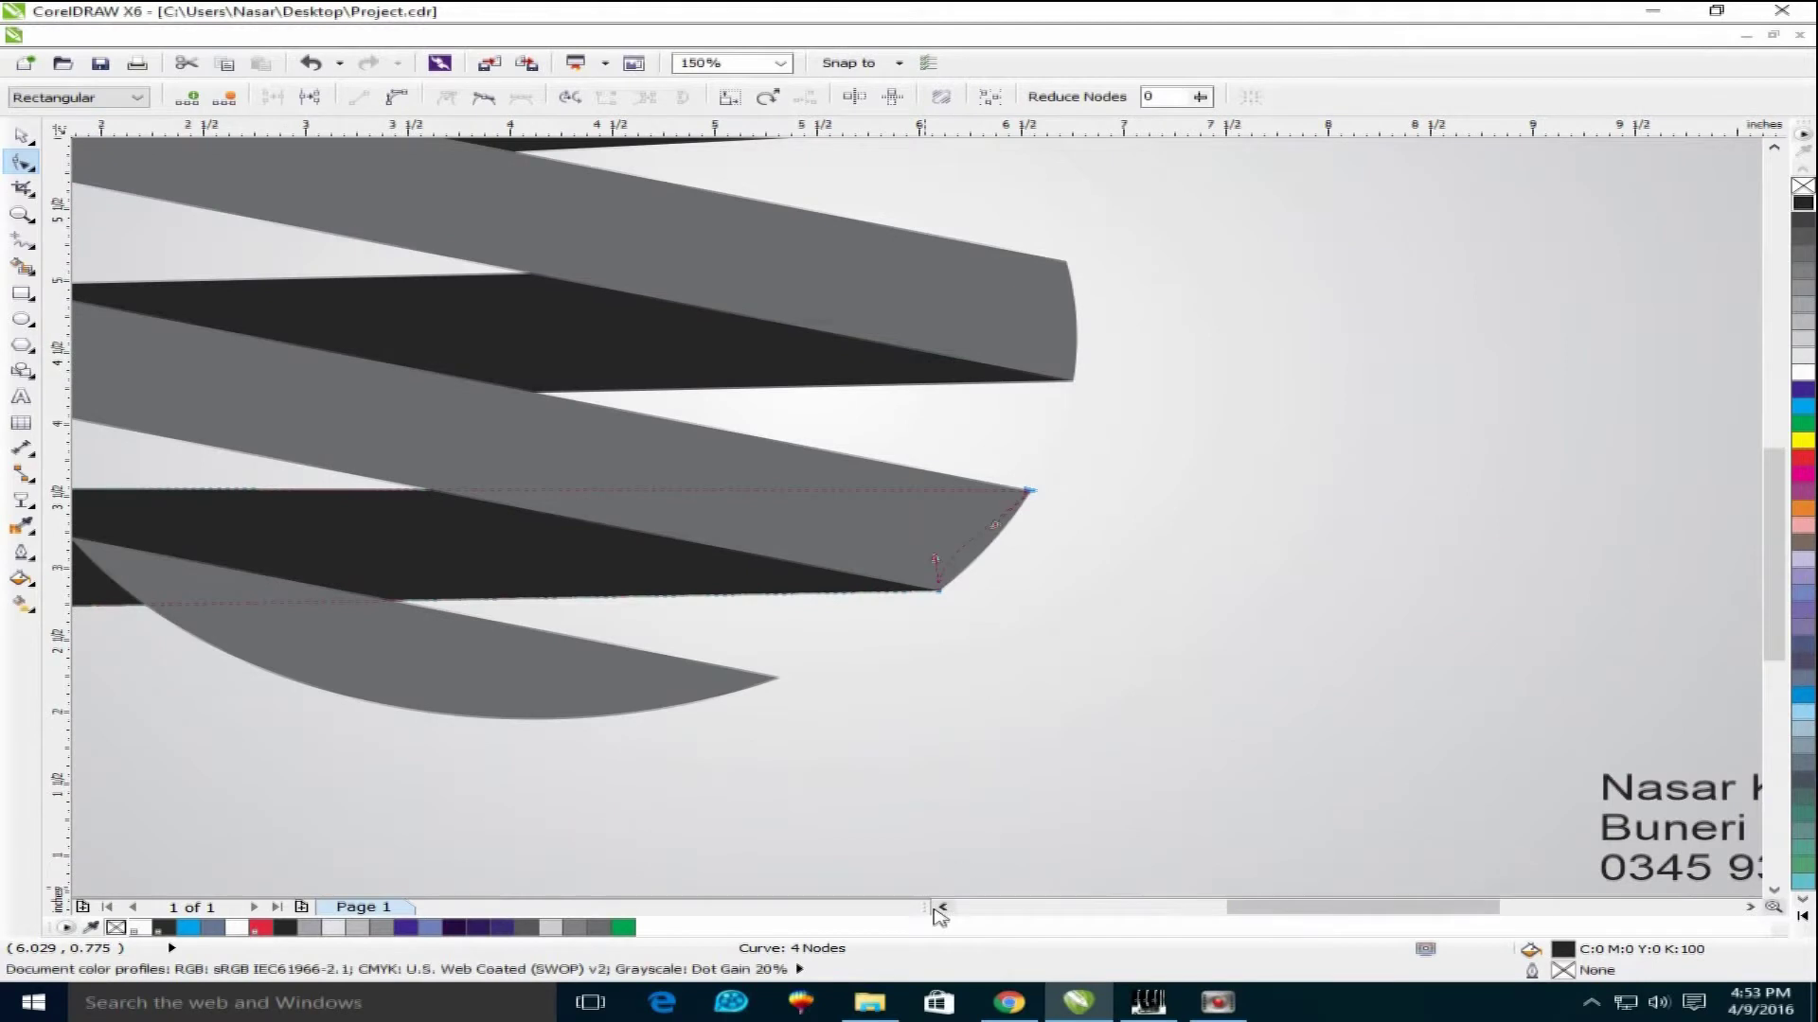
left_click(940, 909)
Move and curve the strip's left-end nodes so it follows the circle outline
left_click_drag(587, 606, 439, 446)
left_click_drag(506, 603, 582, 658)
scroll(554, 547, "up", 4)
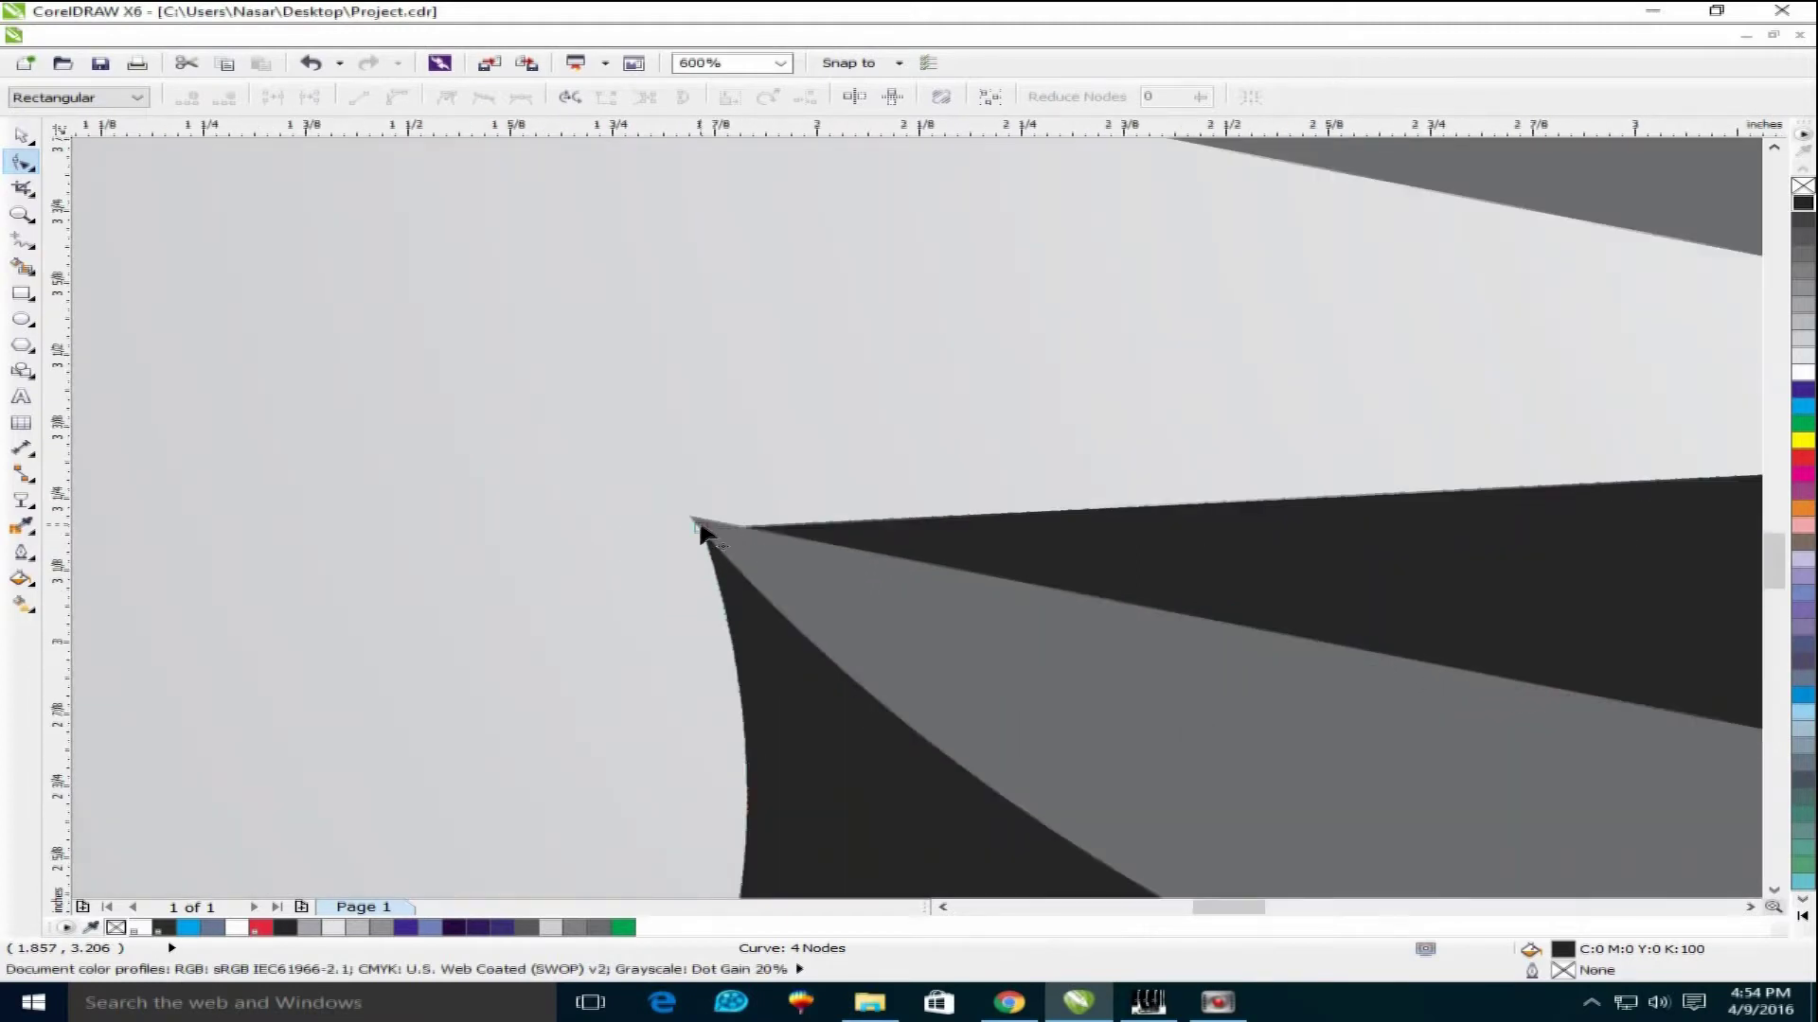
left_click_drag(701, 528, 699, 521)
scroll(874, 613, "down", 4)
left_click_drag(837, 714, 965, 696)
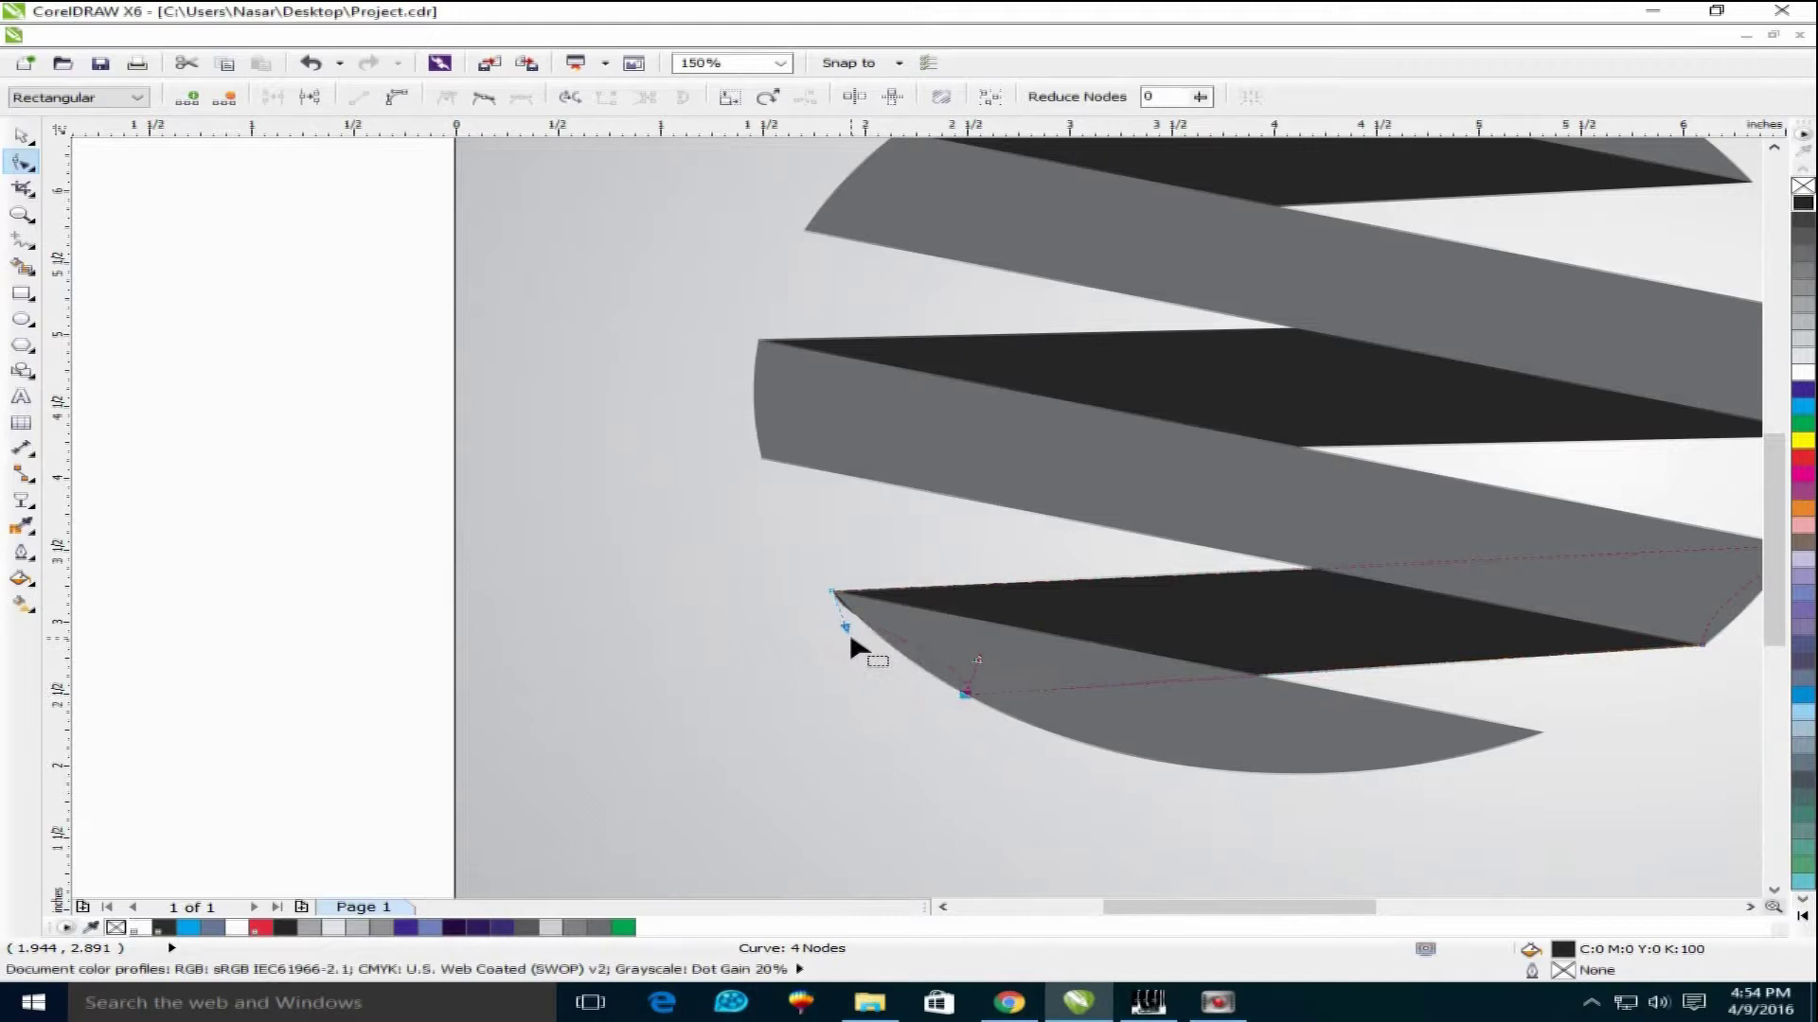
left_click_drag(847, 628, 884, 636)
scroll(928, 653, "down", 2)
left_click(23, 137)
left_click(154, 291)
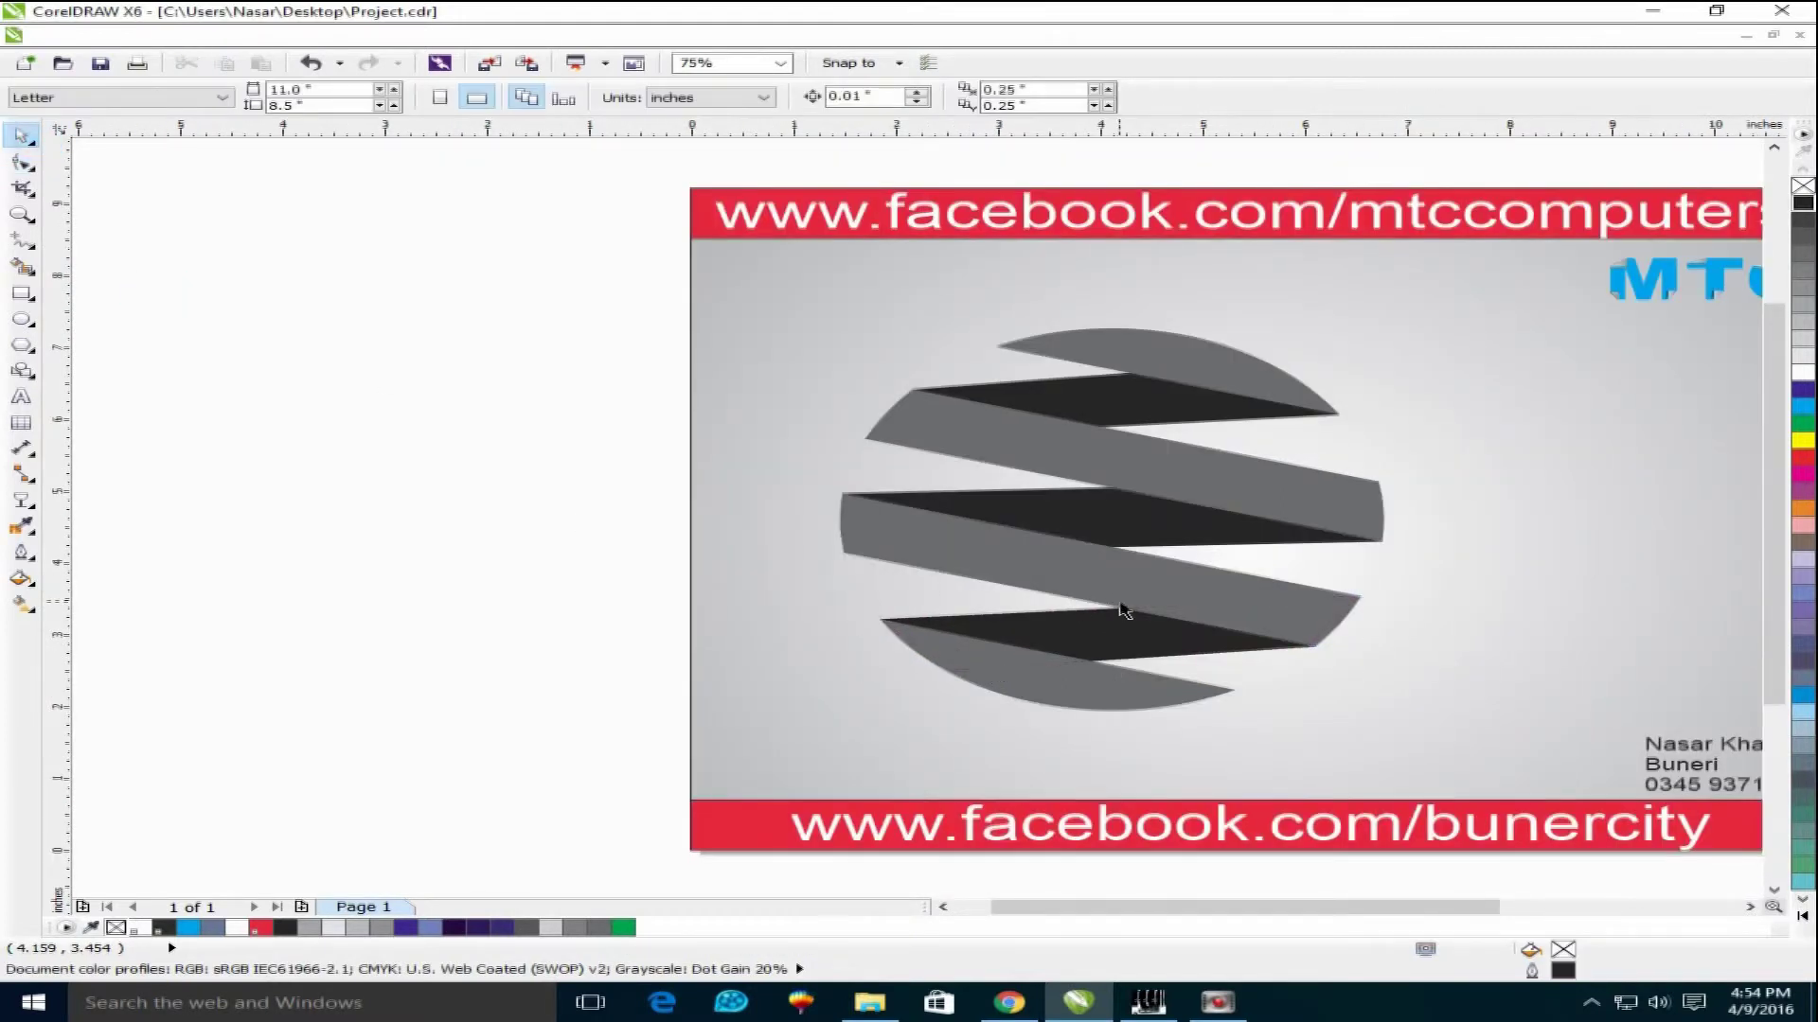
Give the grey bands a radial fountain fill with the Interactive Fill tool
left_click_drag(1103, 601, 654, 580)
key("ctrl+z")
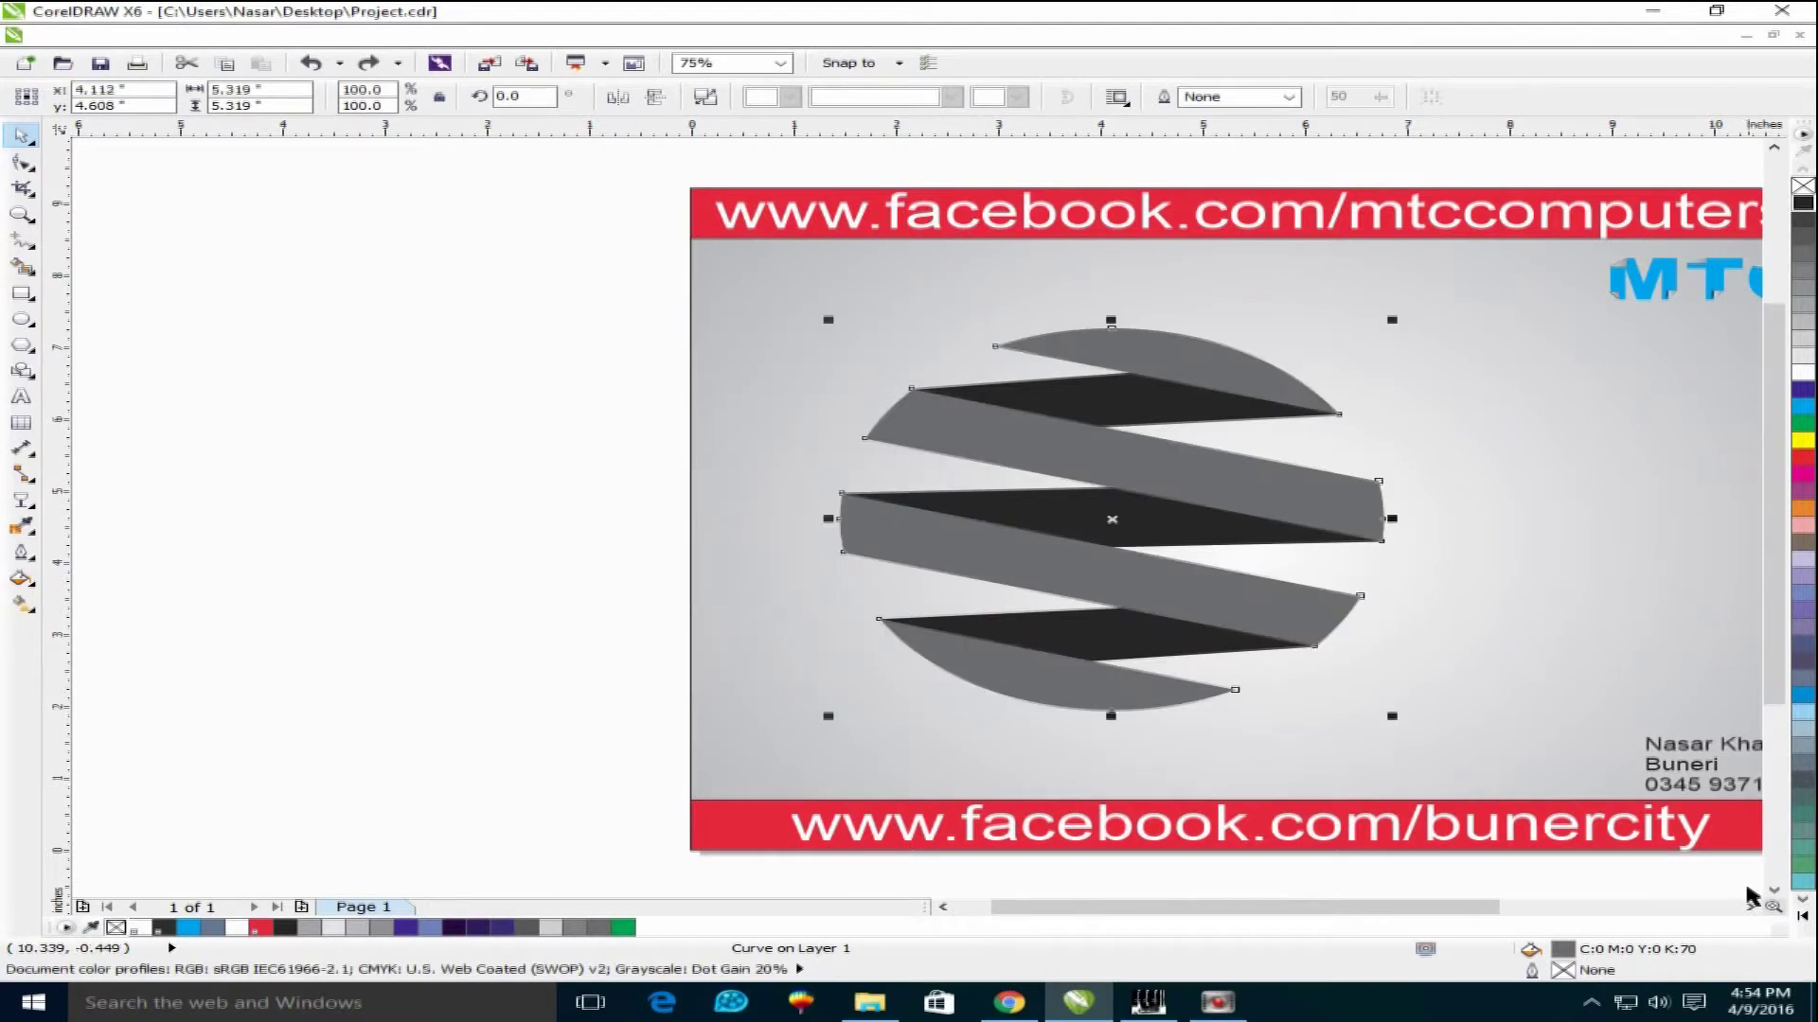
left_click(1749, 906)
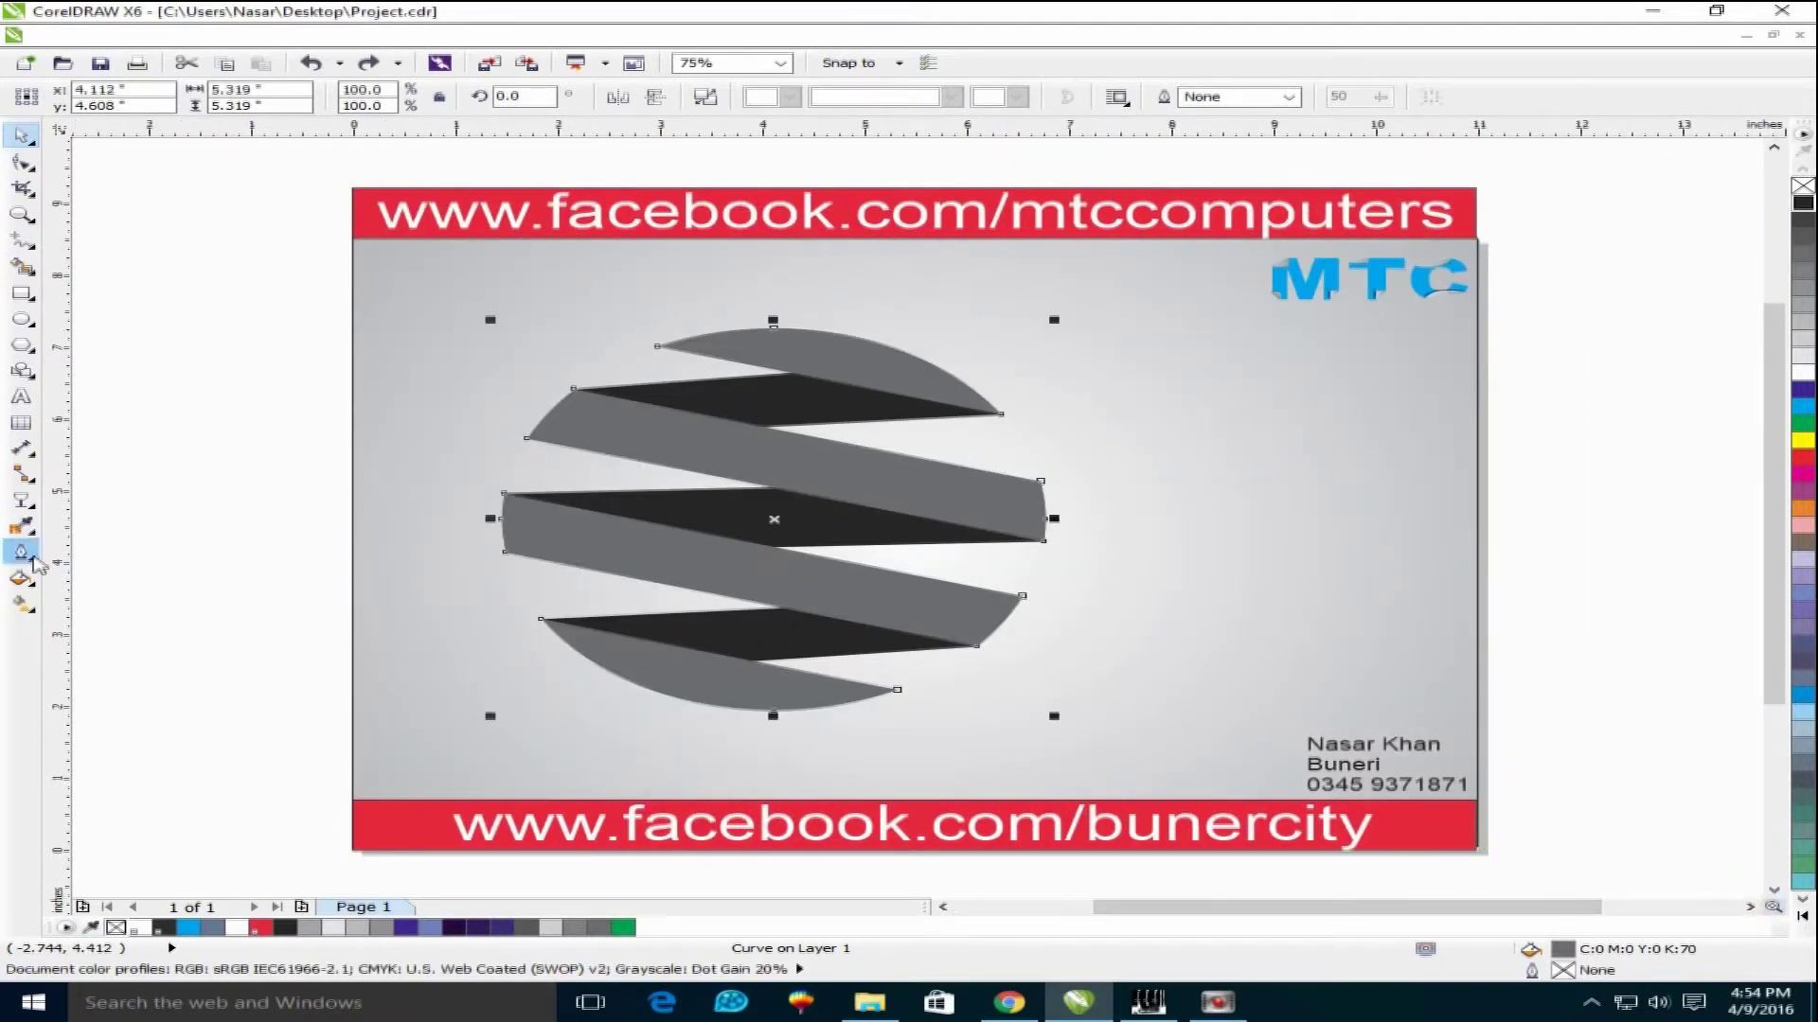
left_click(21, 603)
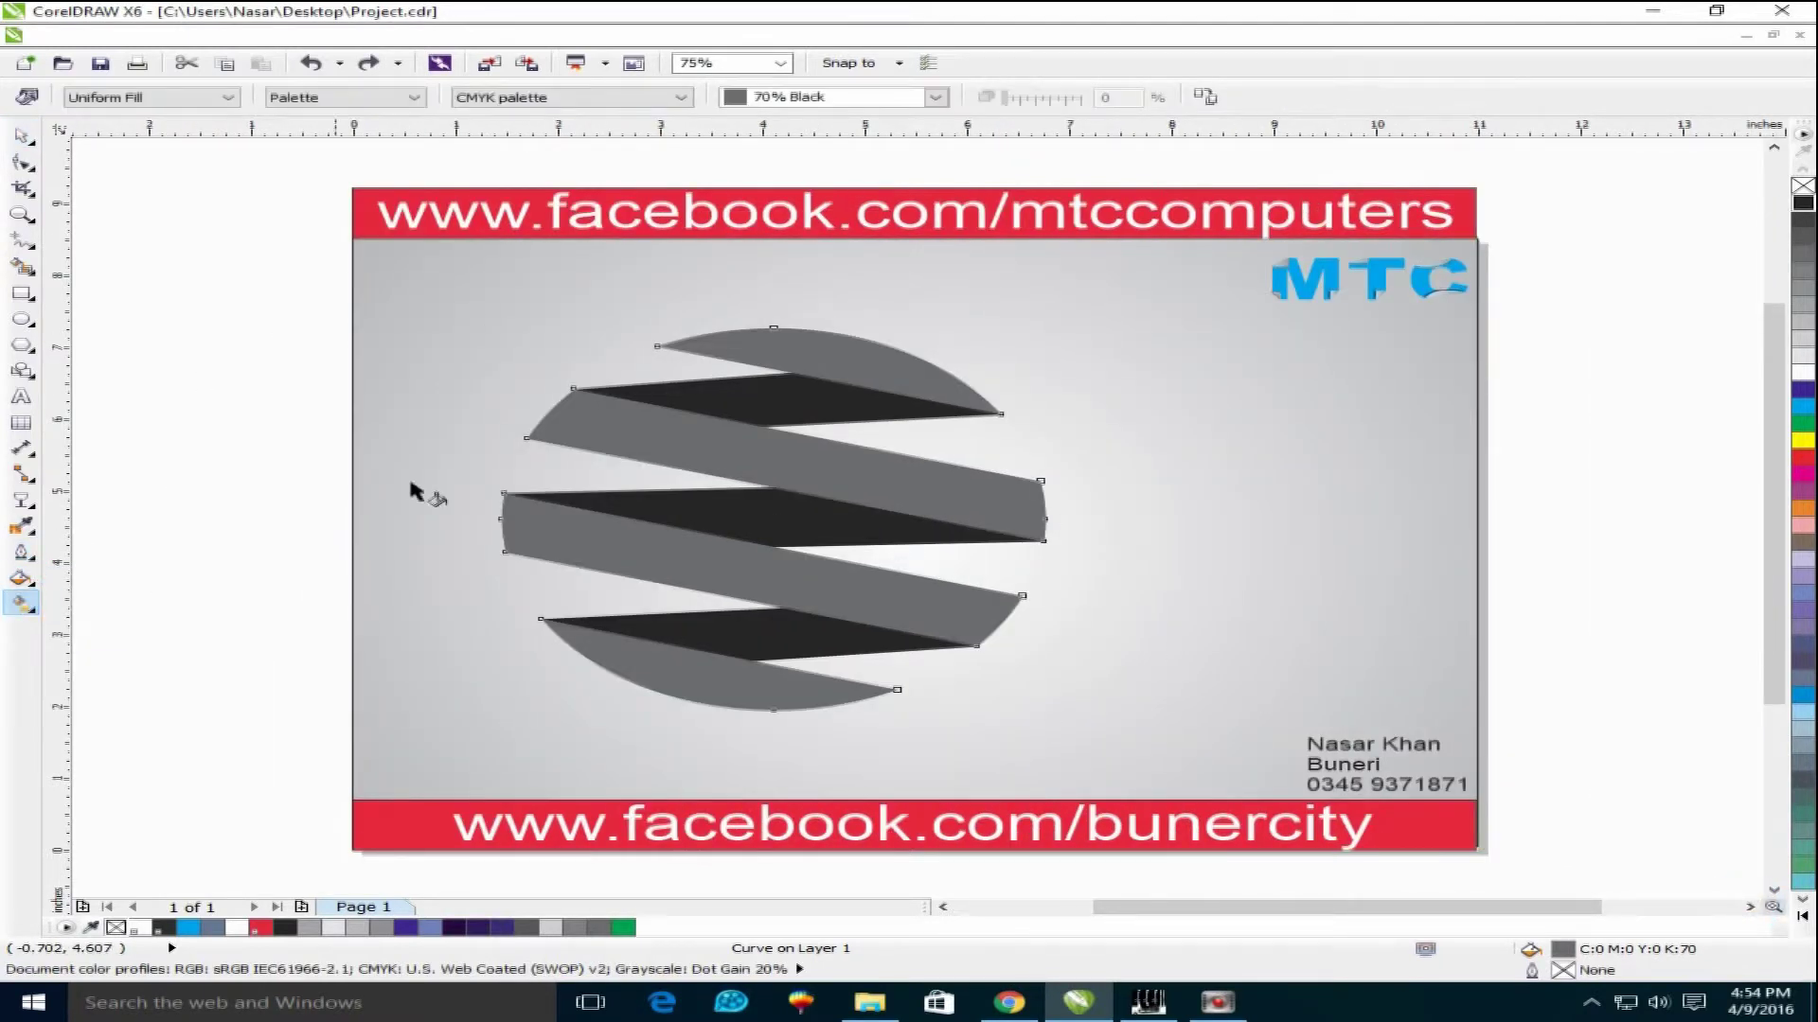
left_click_drag(738, 455, 933, 494)
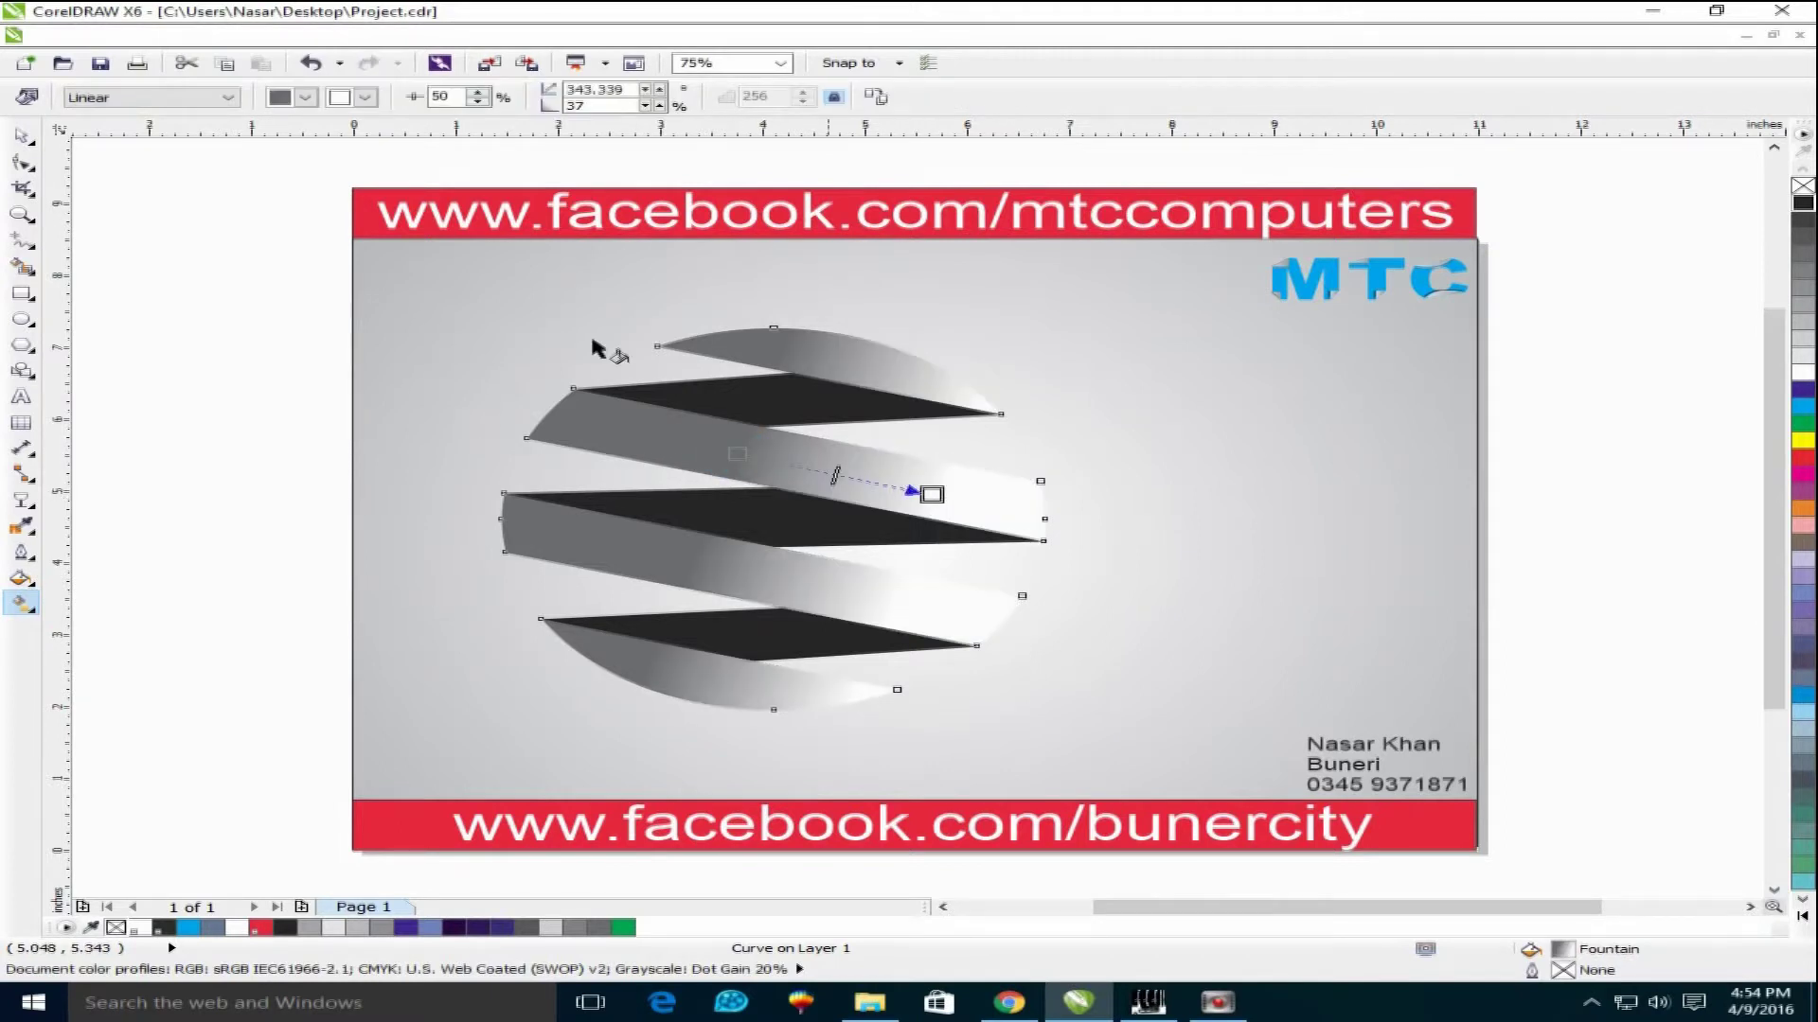
left_click(227, 97)
left_click(121, 163)
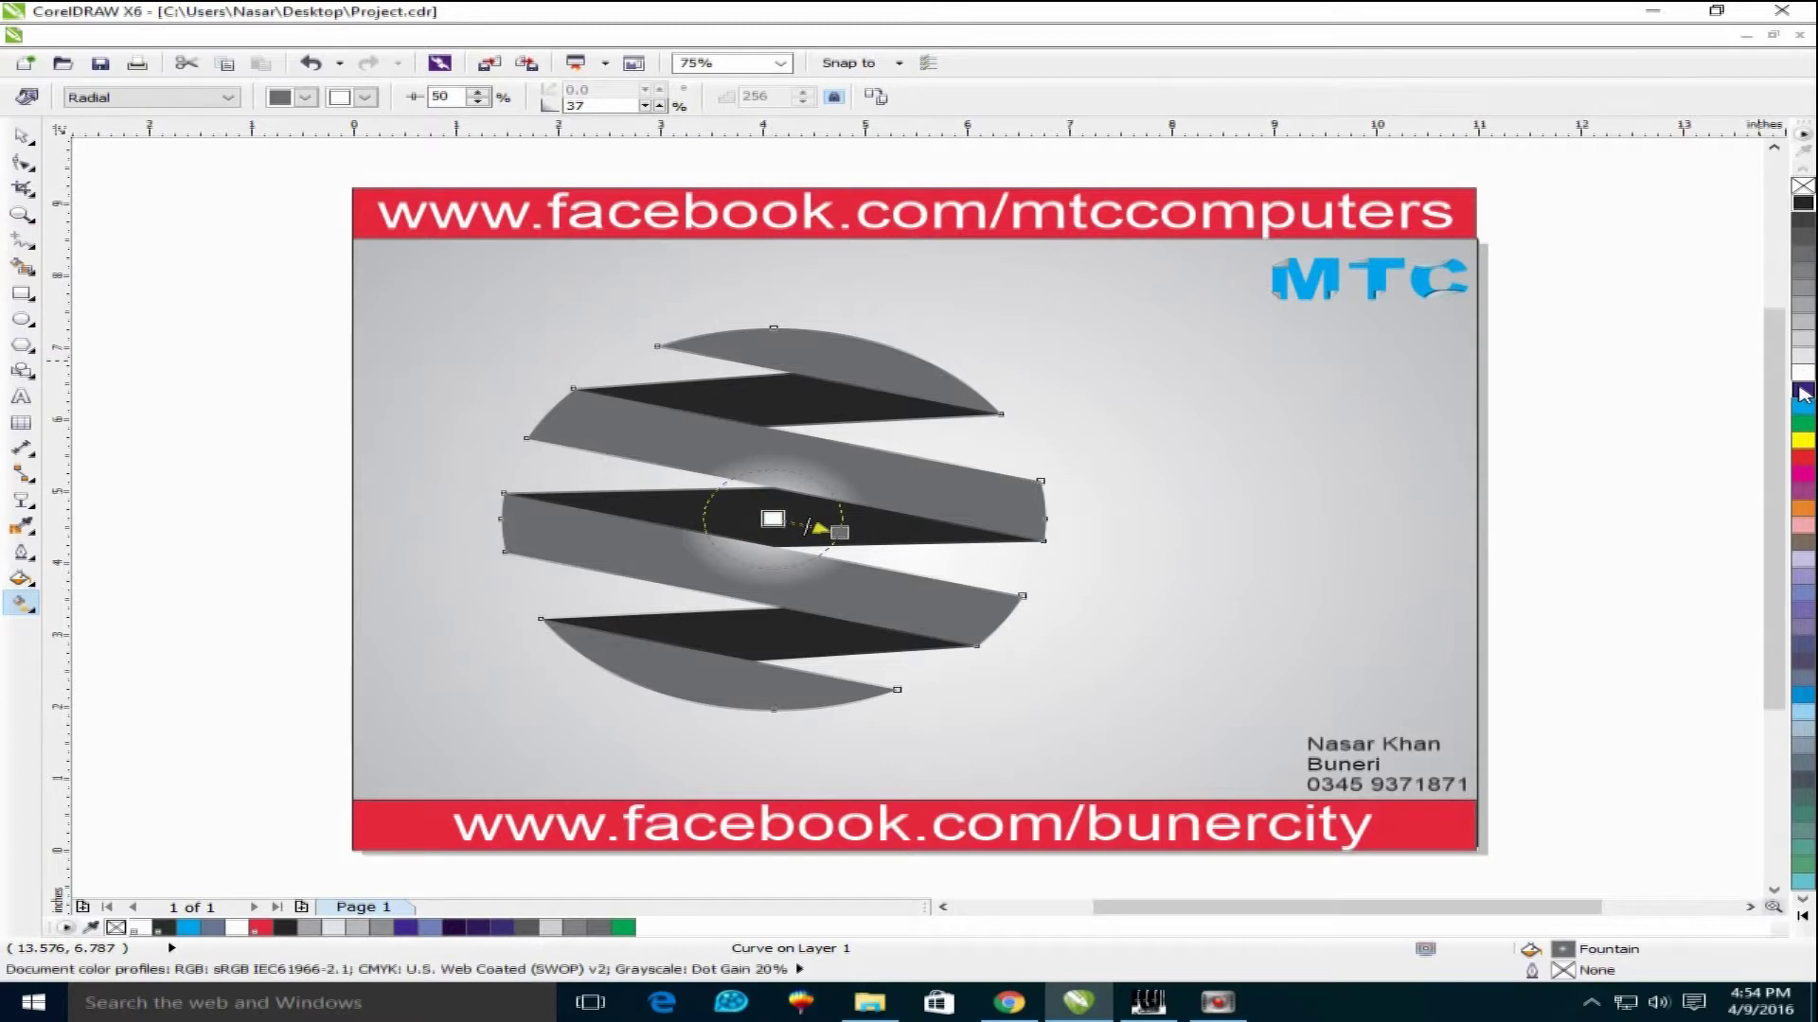
Set the radial gradient to dark blue and bright blue, then resize and reposition it
left_click(1801, 393)
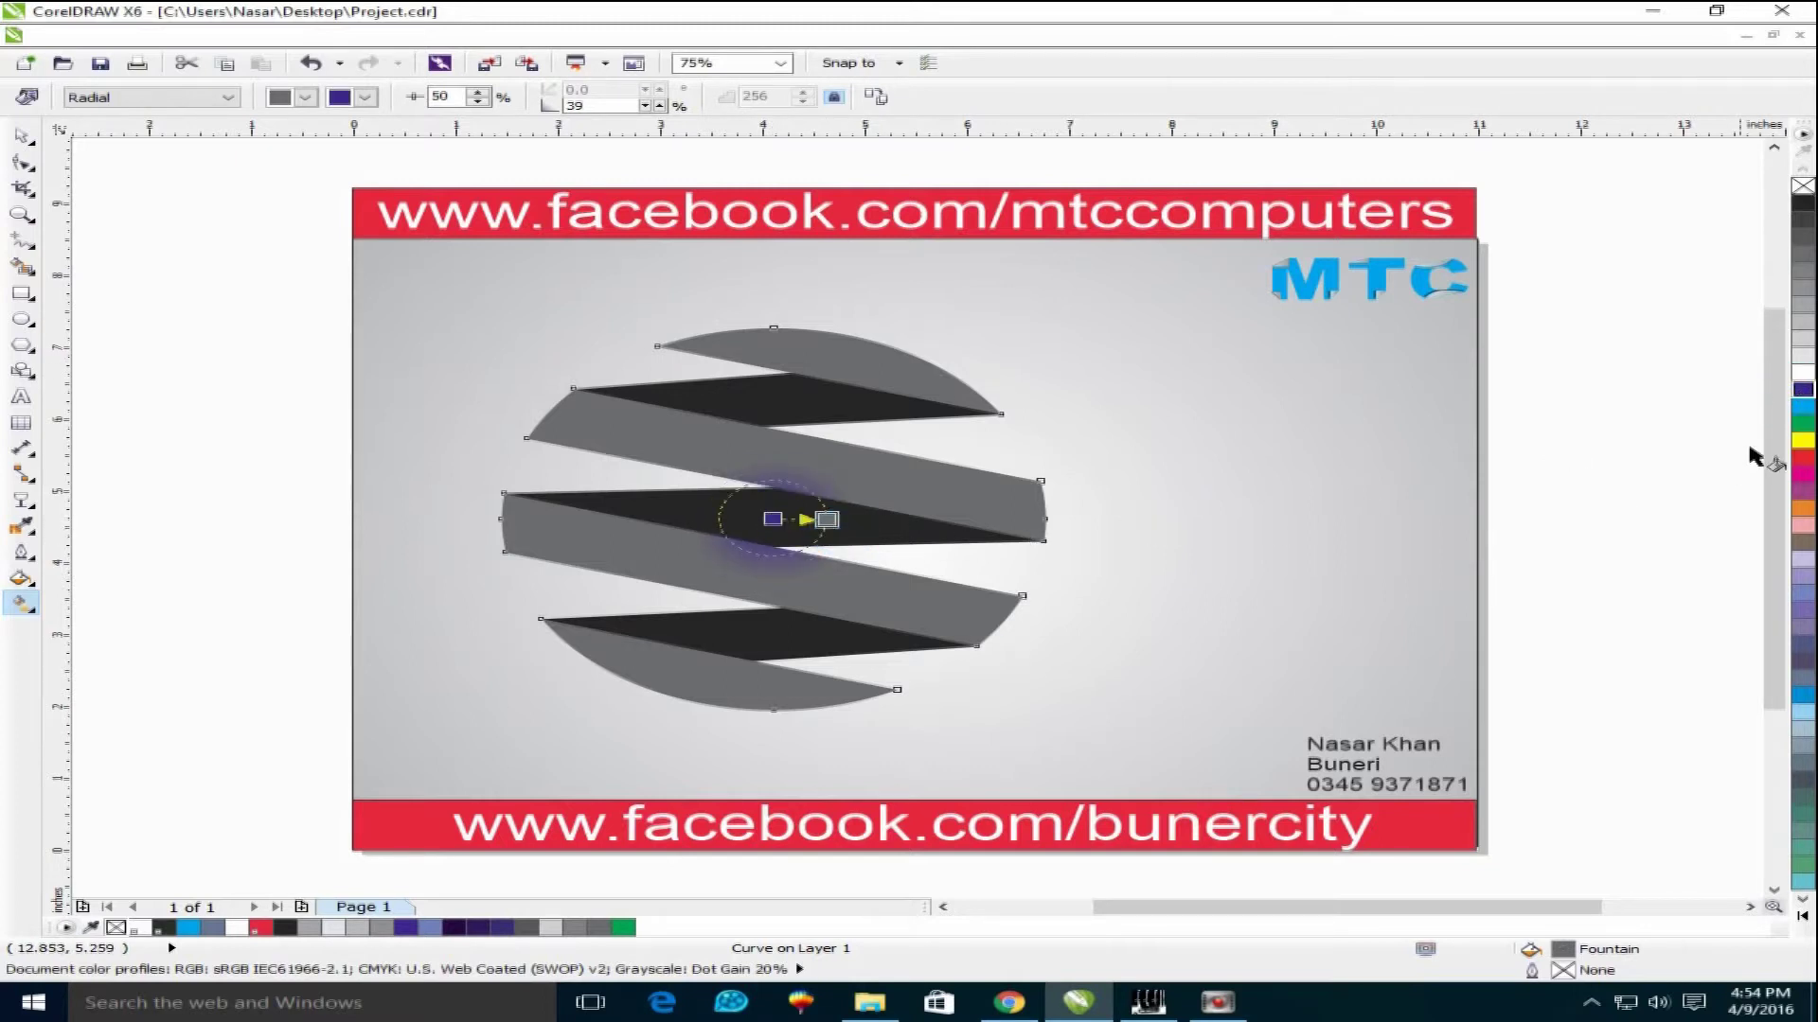
left_click(1802, 407)
left_click_drag(839, 533, 1044, 519)
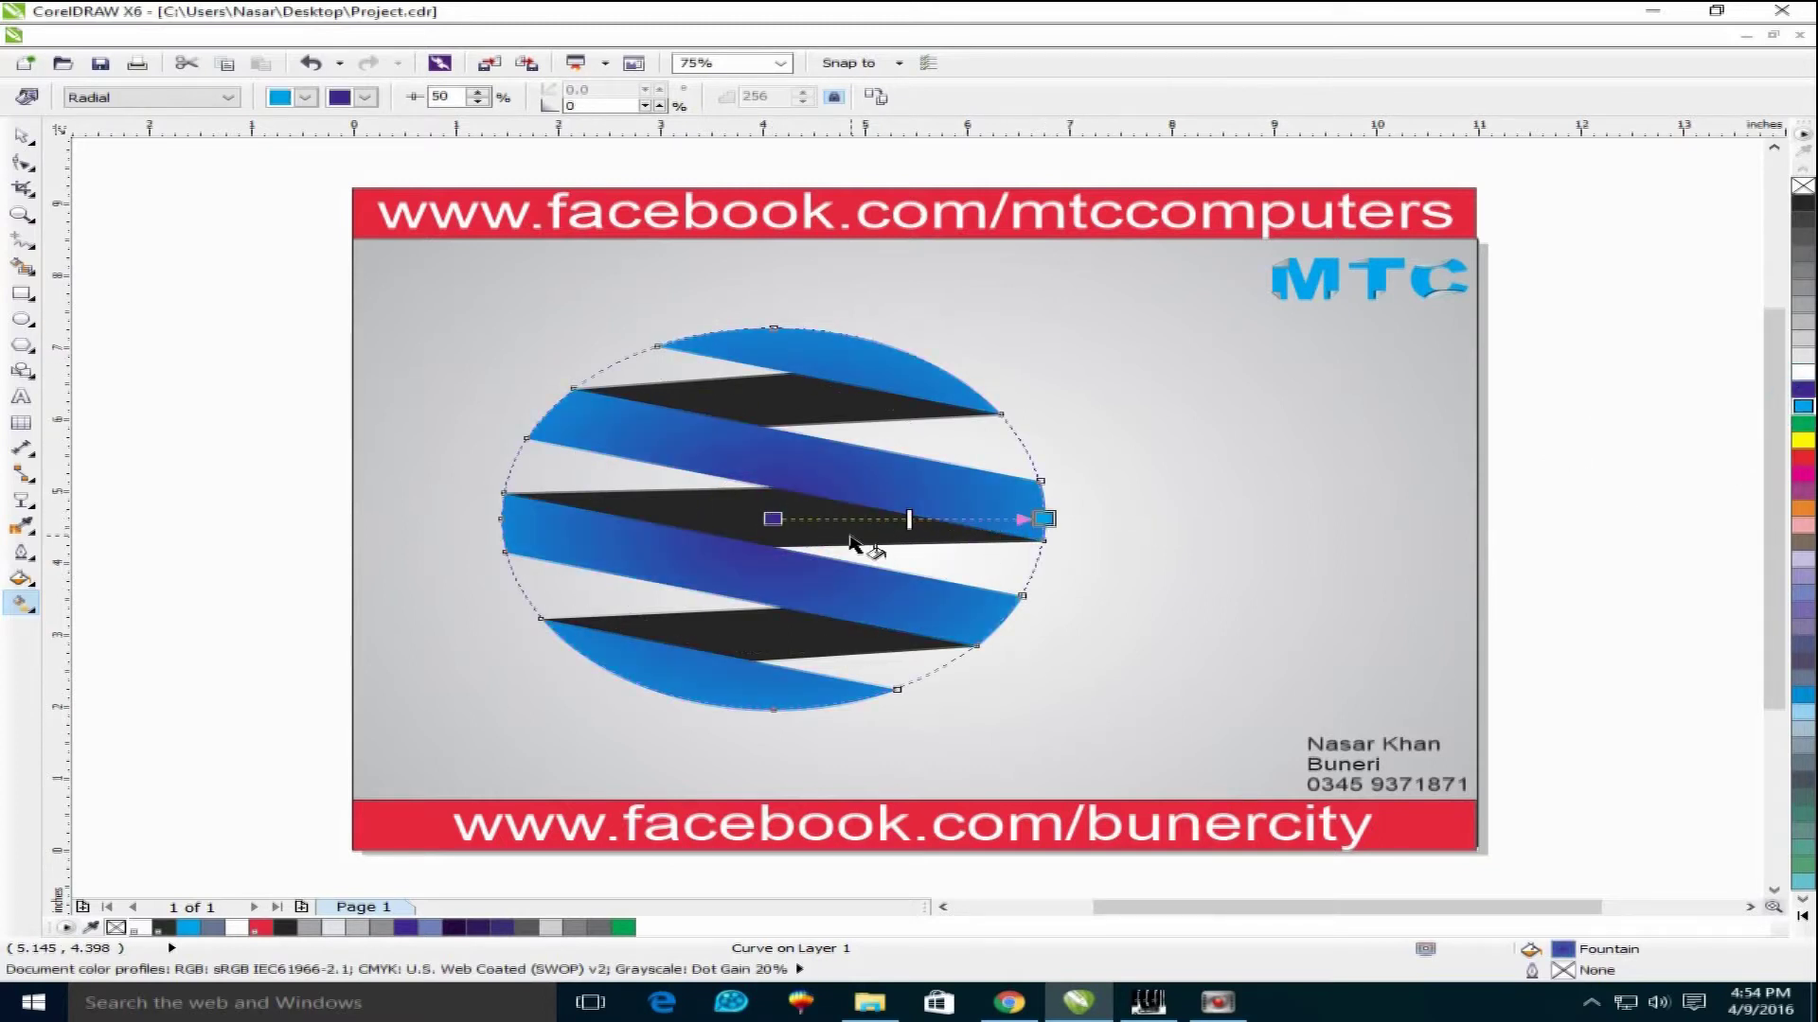
mouse_move(792, 519)
left_mouse_down()
mouse_move(947, 512)
mouse_move(643, 488)
left_mouse_up()
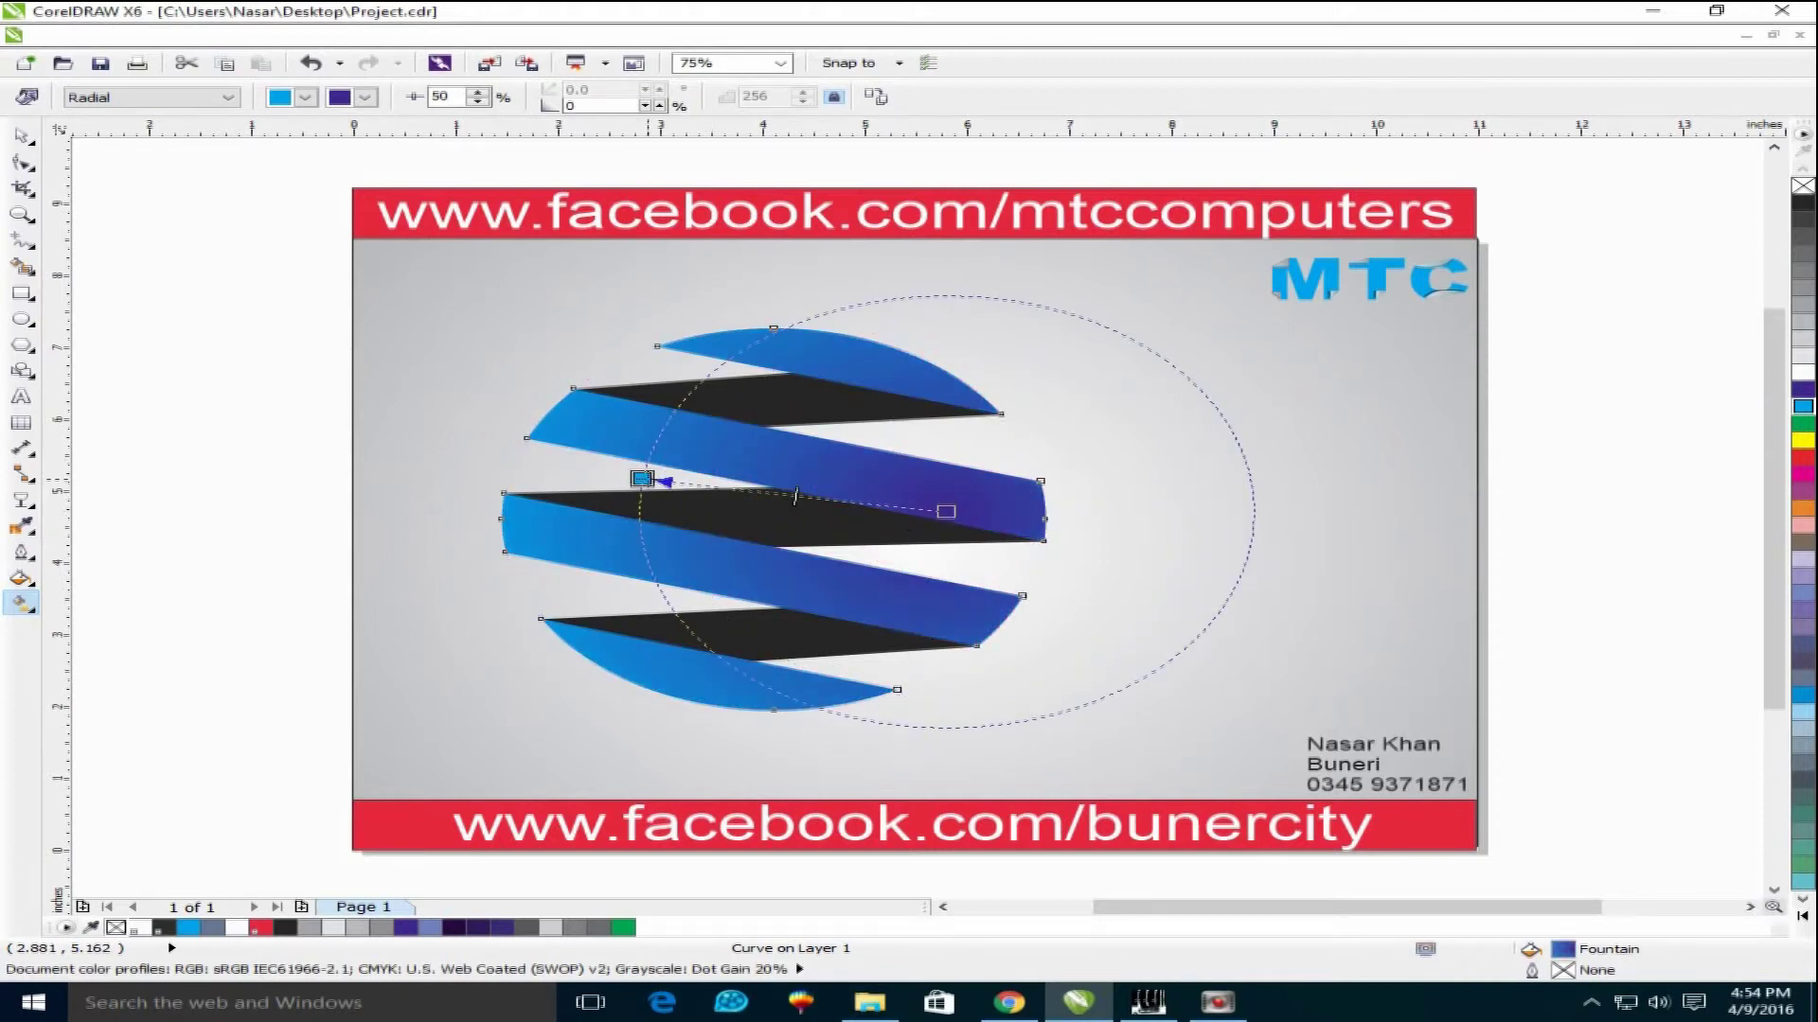
left_click_drag(644, 489, 692, 488)
left_click_drag(946, 511, 995, 509)
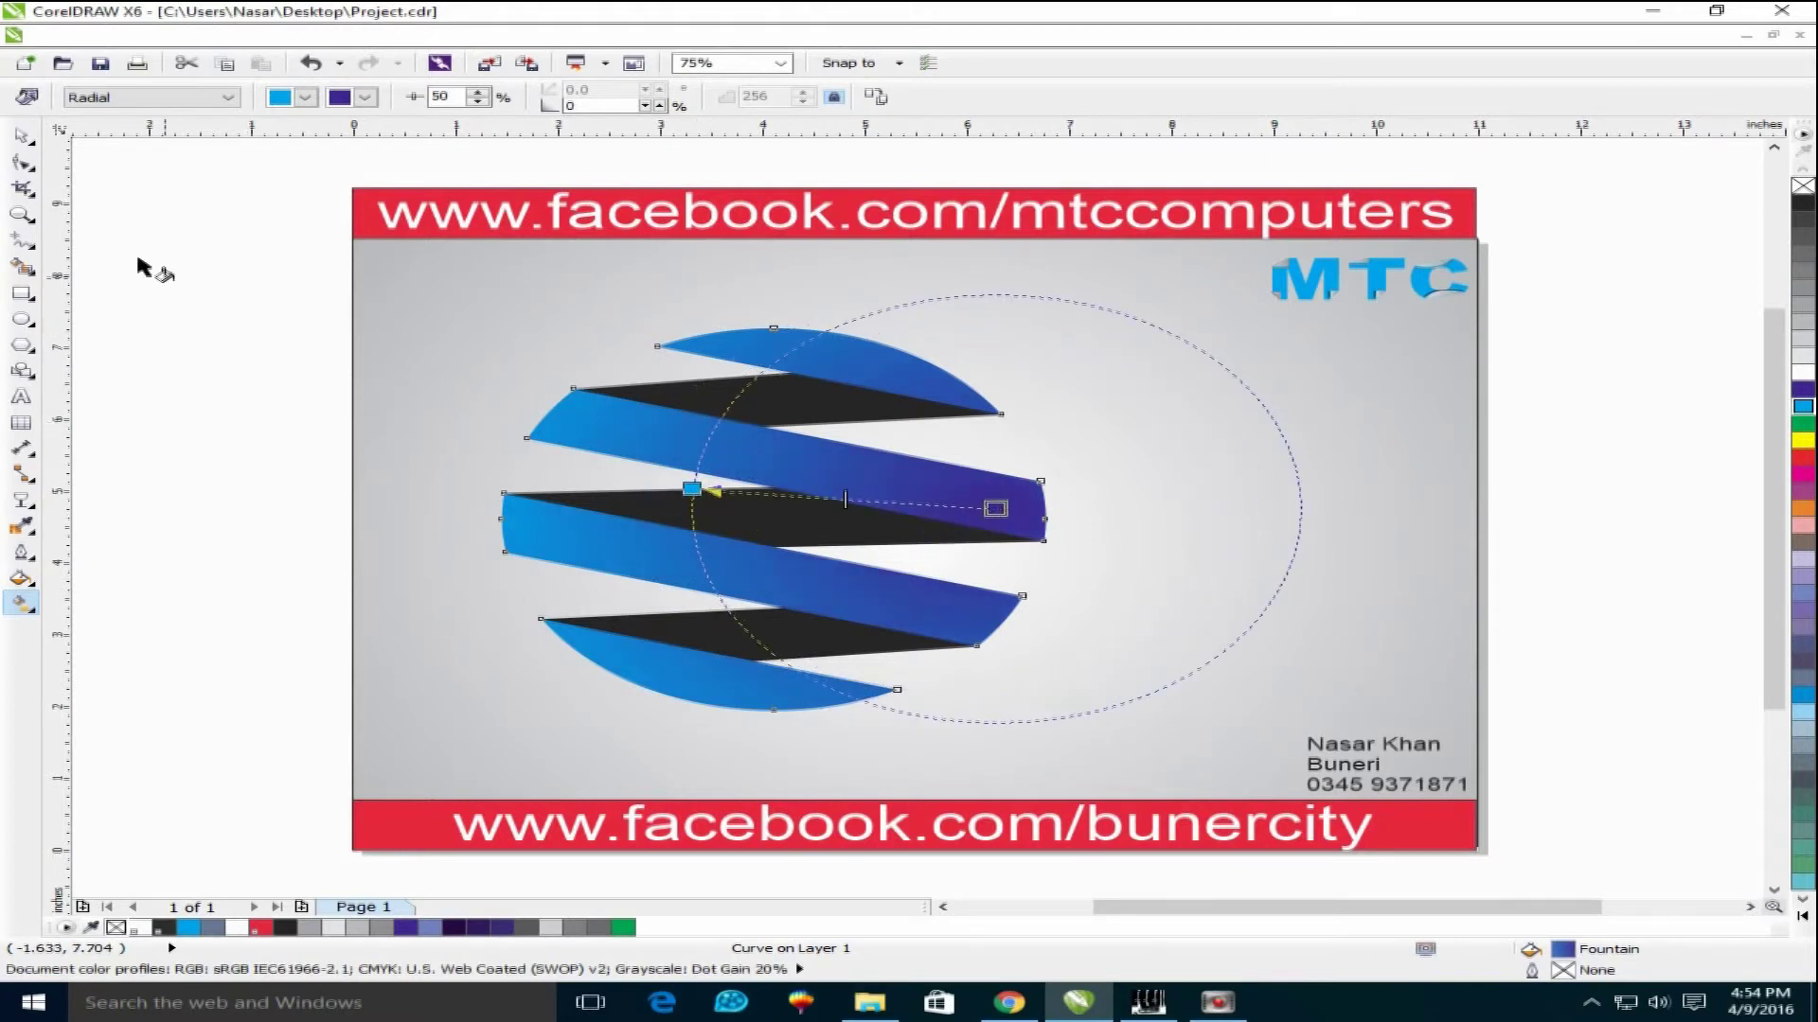
left_click(21, 134)
Shift-select the three black stripes and weld them into one shape
left_click(829, 407)
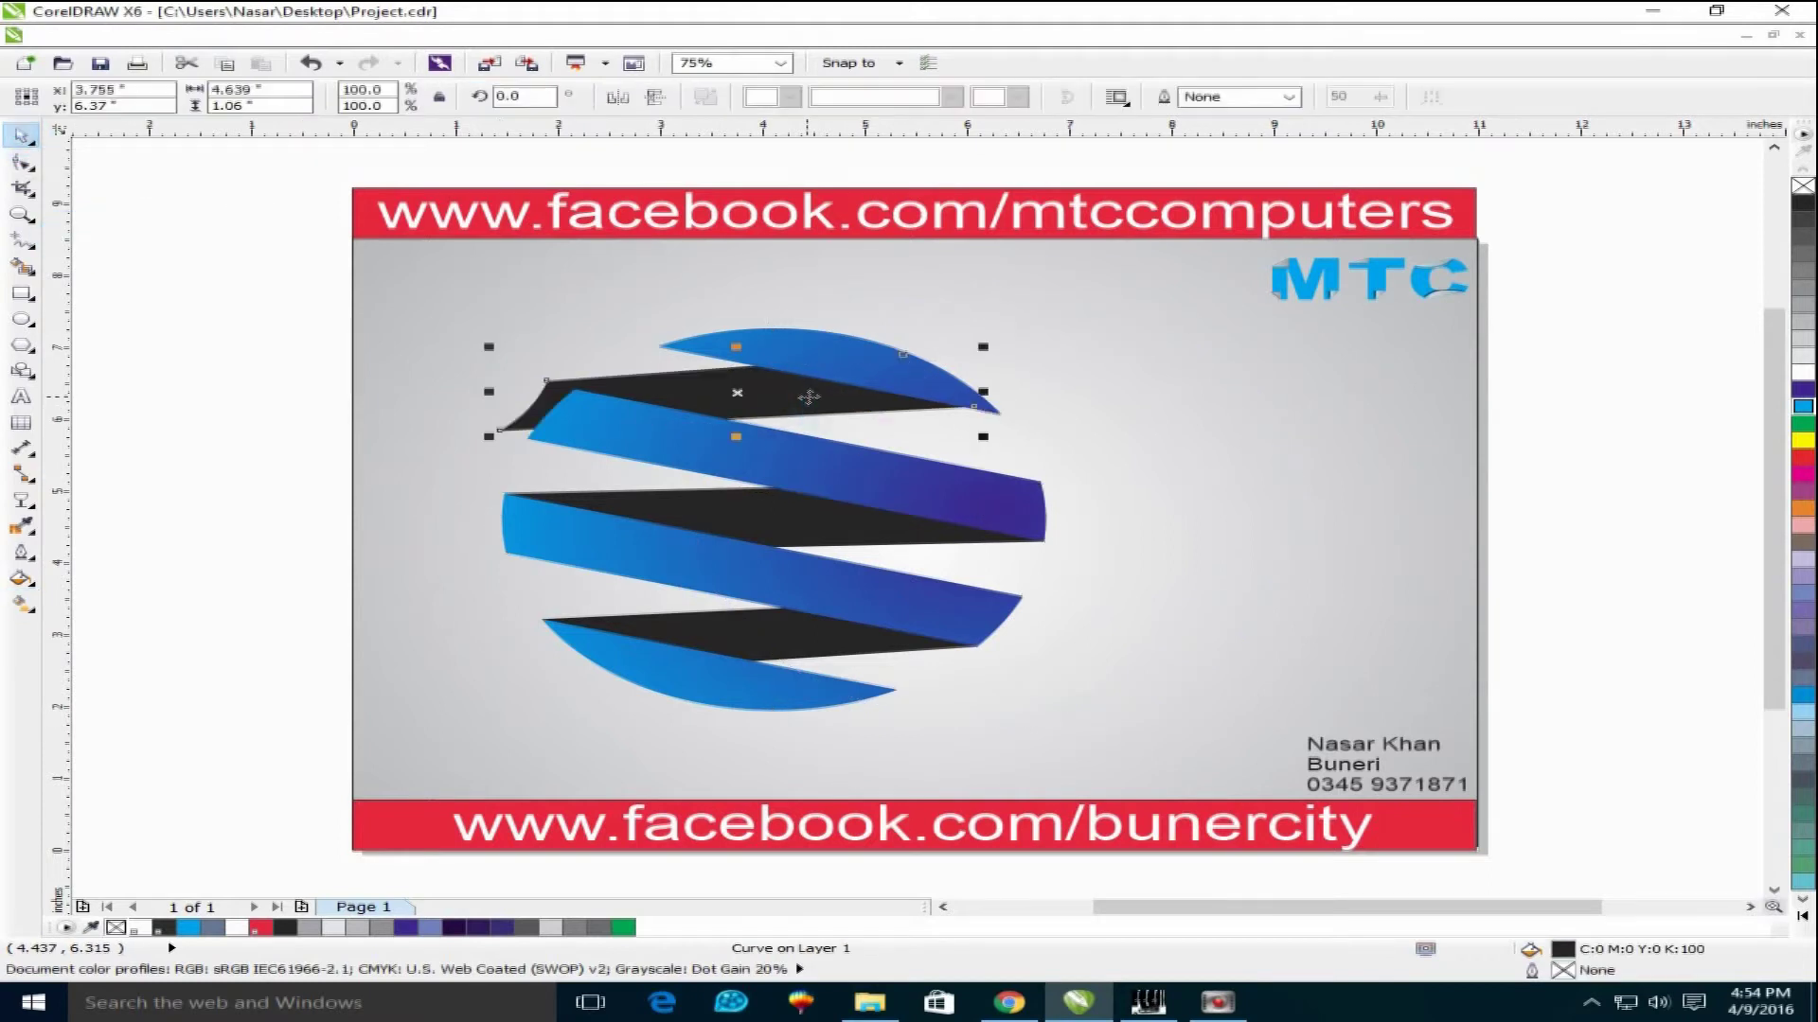
left_click(791, 521, "shift")
left_click(775, 625, "shift")
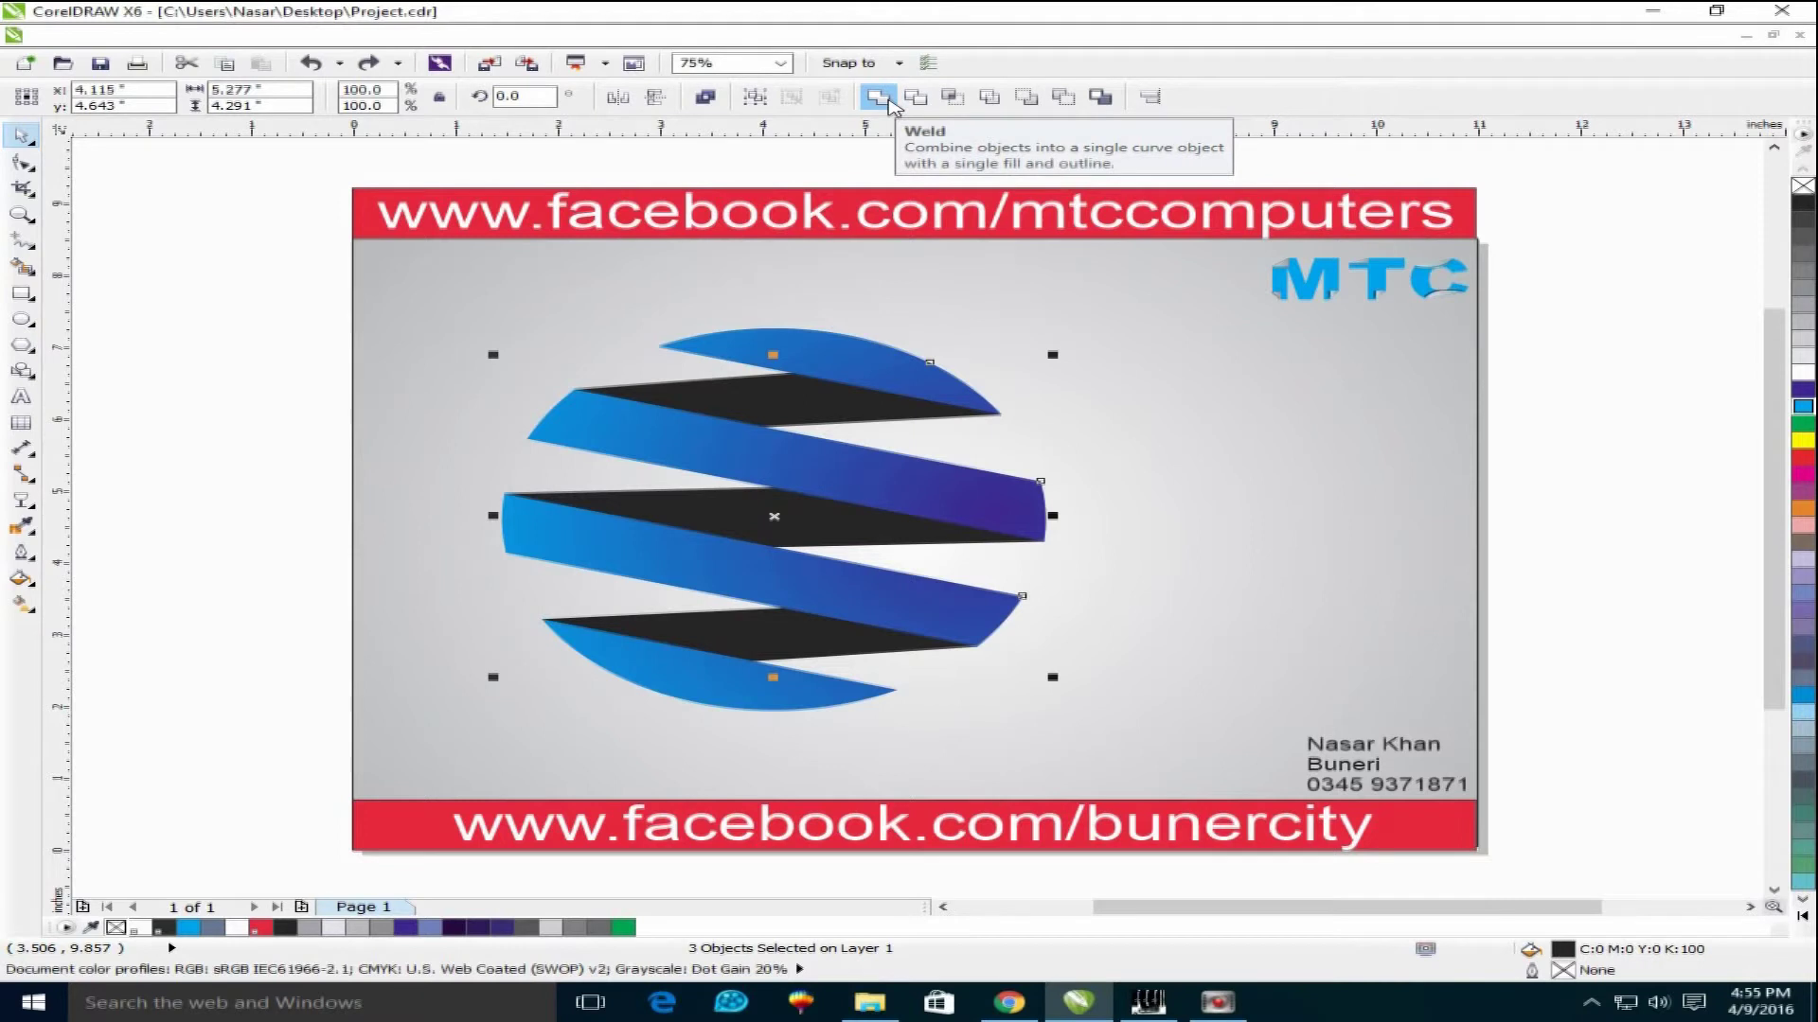
left_click(880, 98)
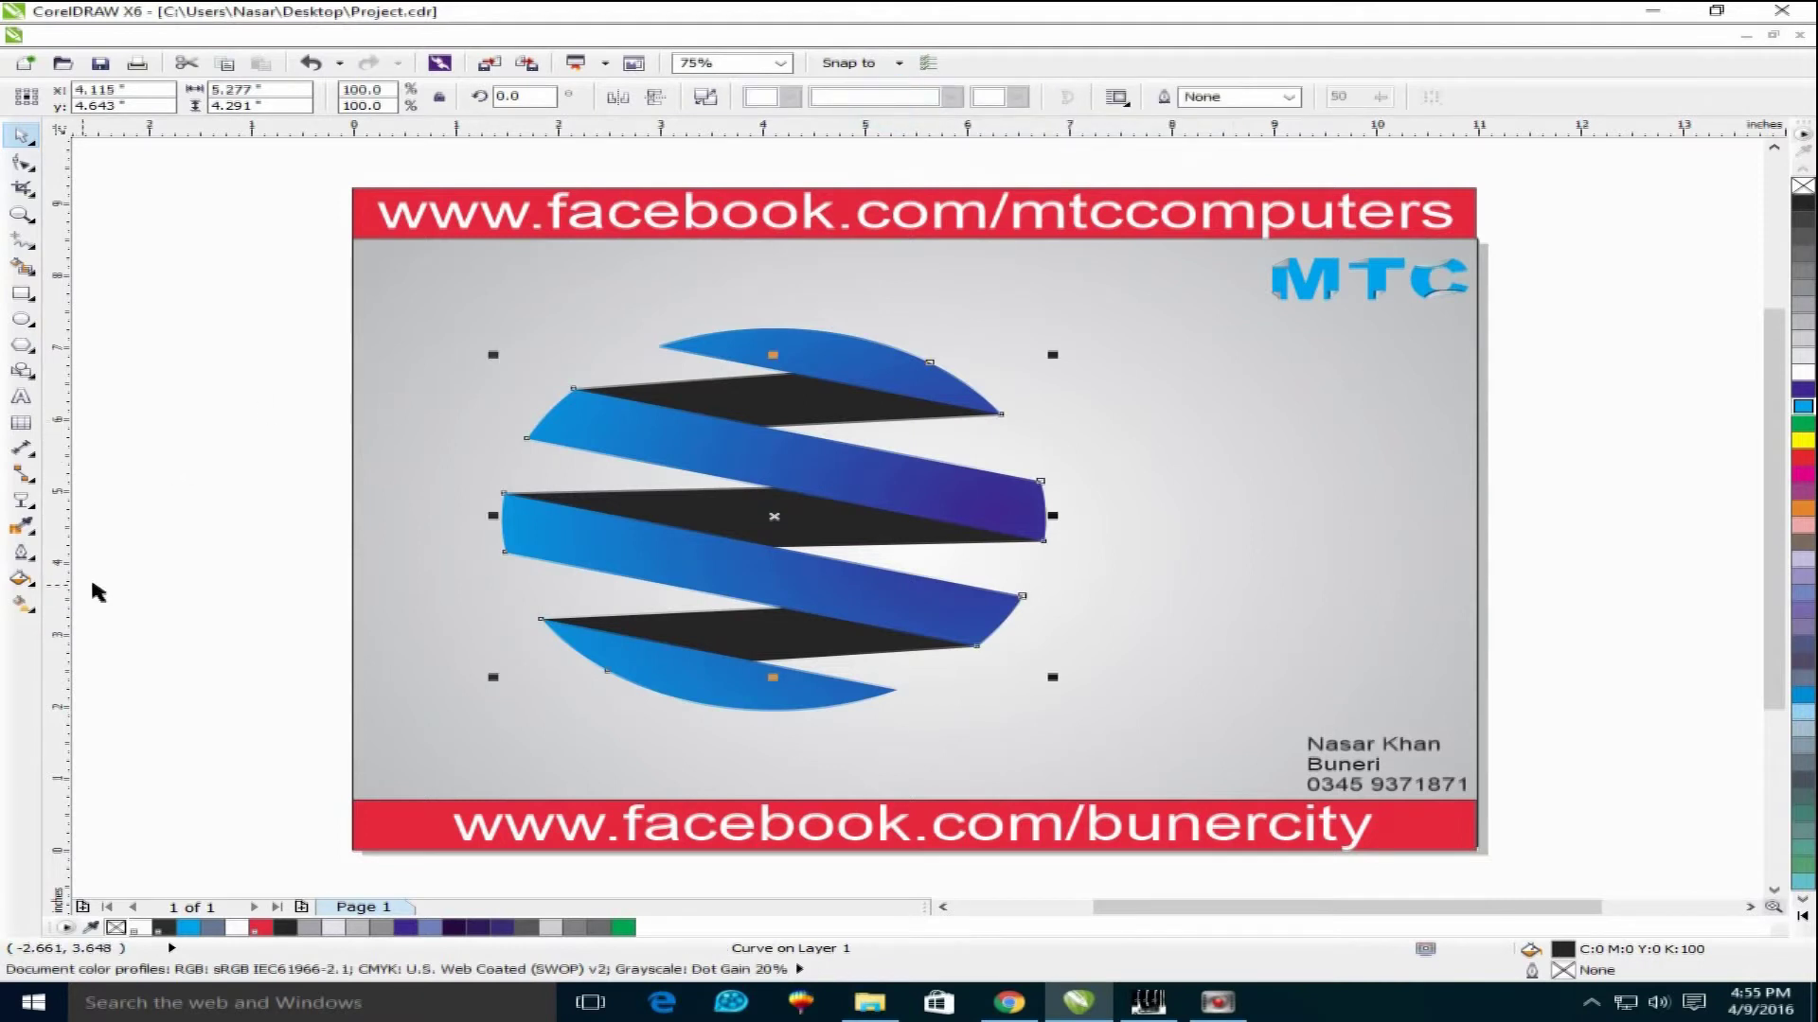
Apply a radial fountain fill to the welded stripes with the Interactive Fill tool
left_click(20, 603)
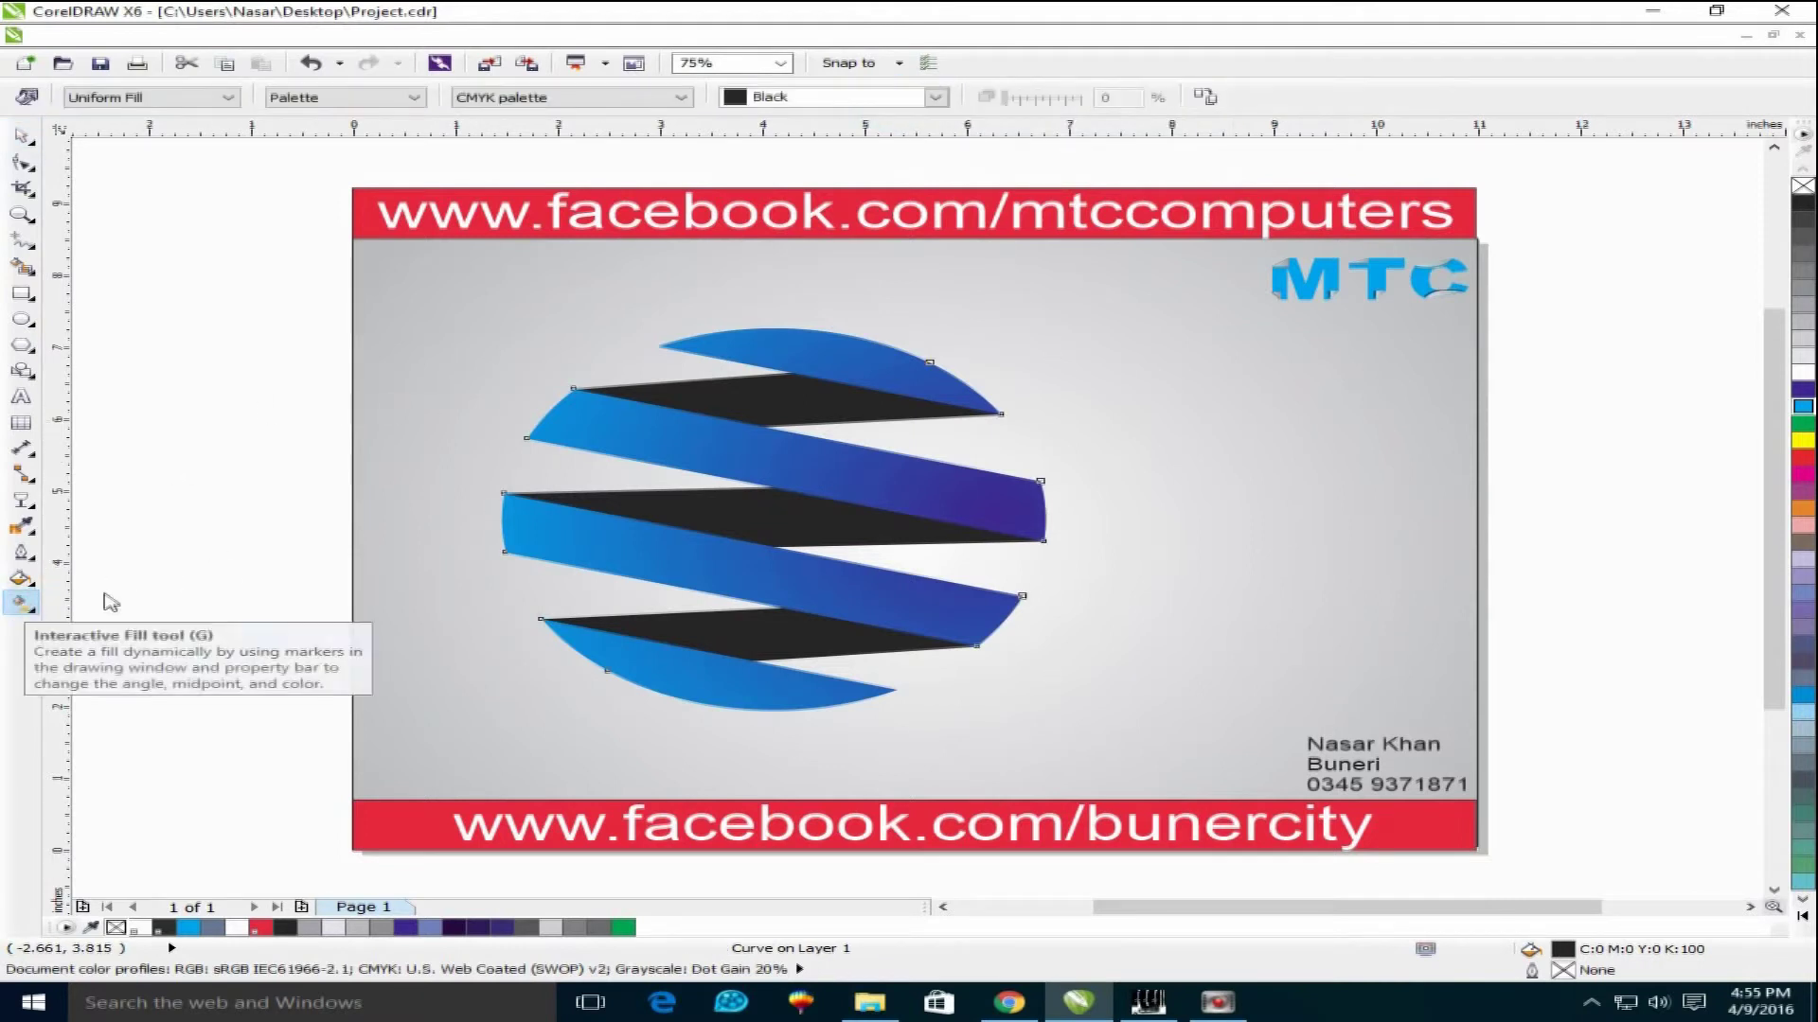
left_click(764, 520)
left_click(151, 96)
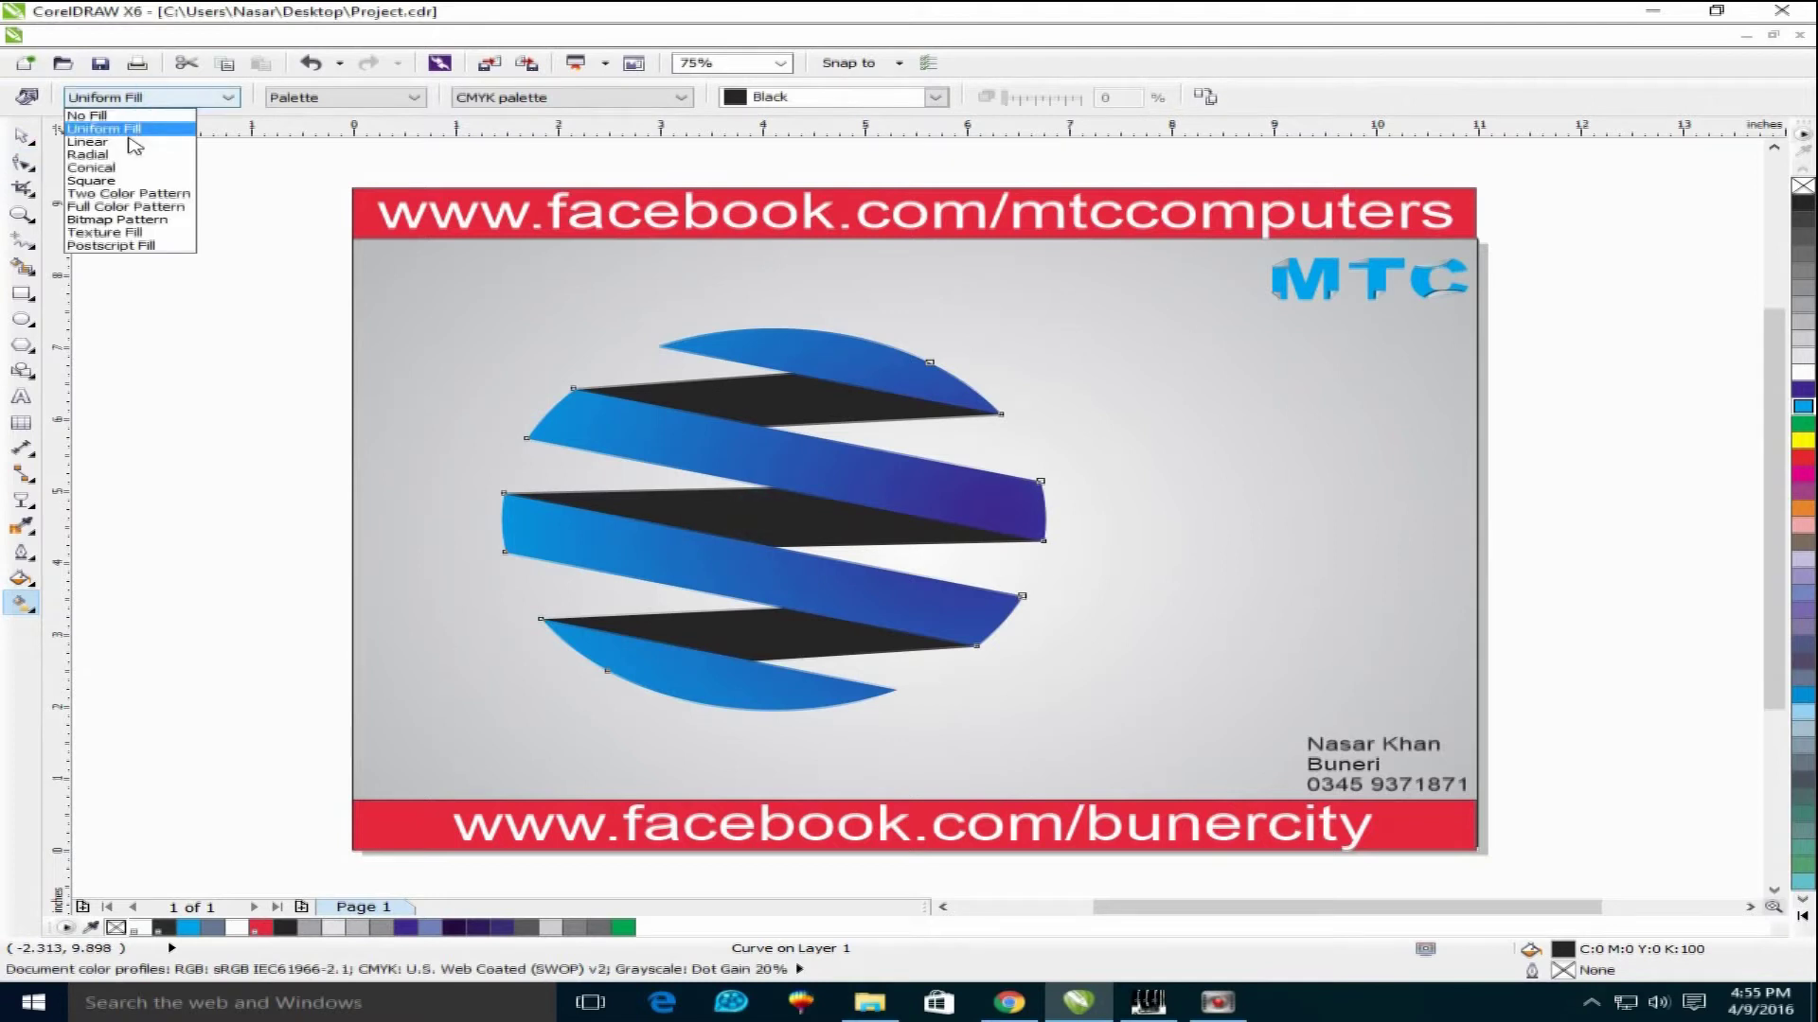
left_click(90, 148)
left_click(152, 97)
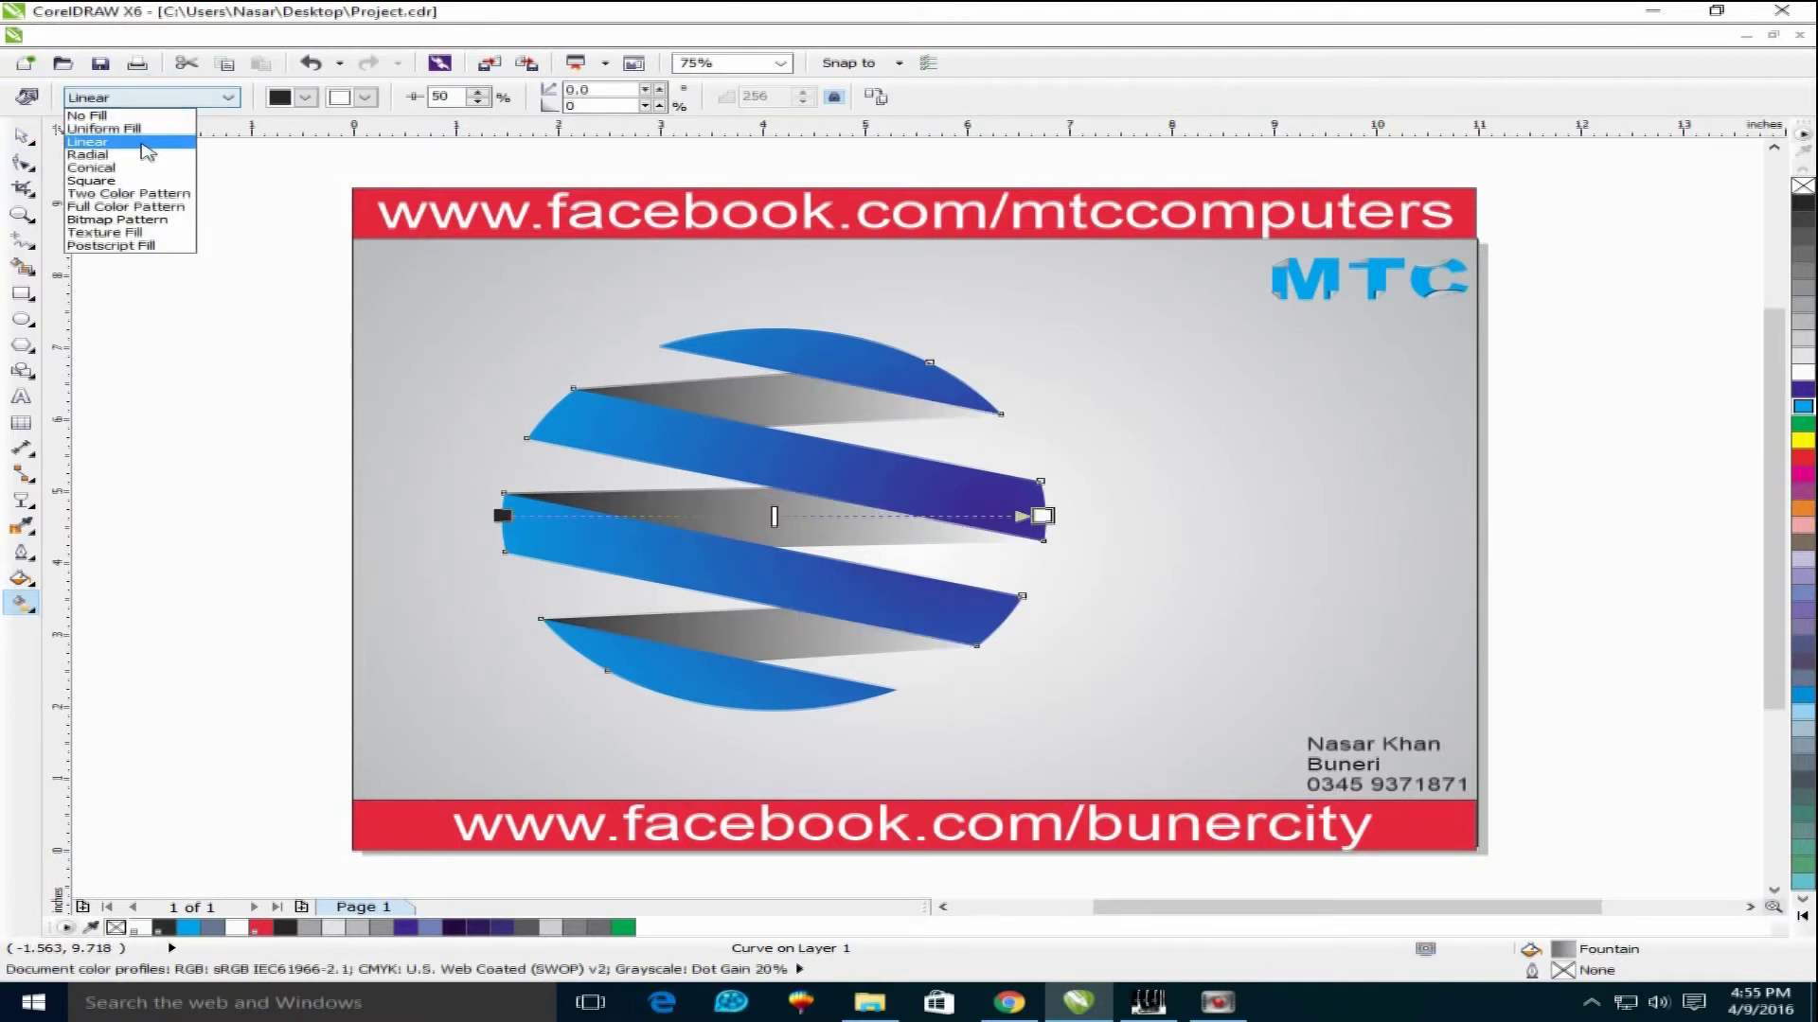
left_click(95, 163)
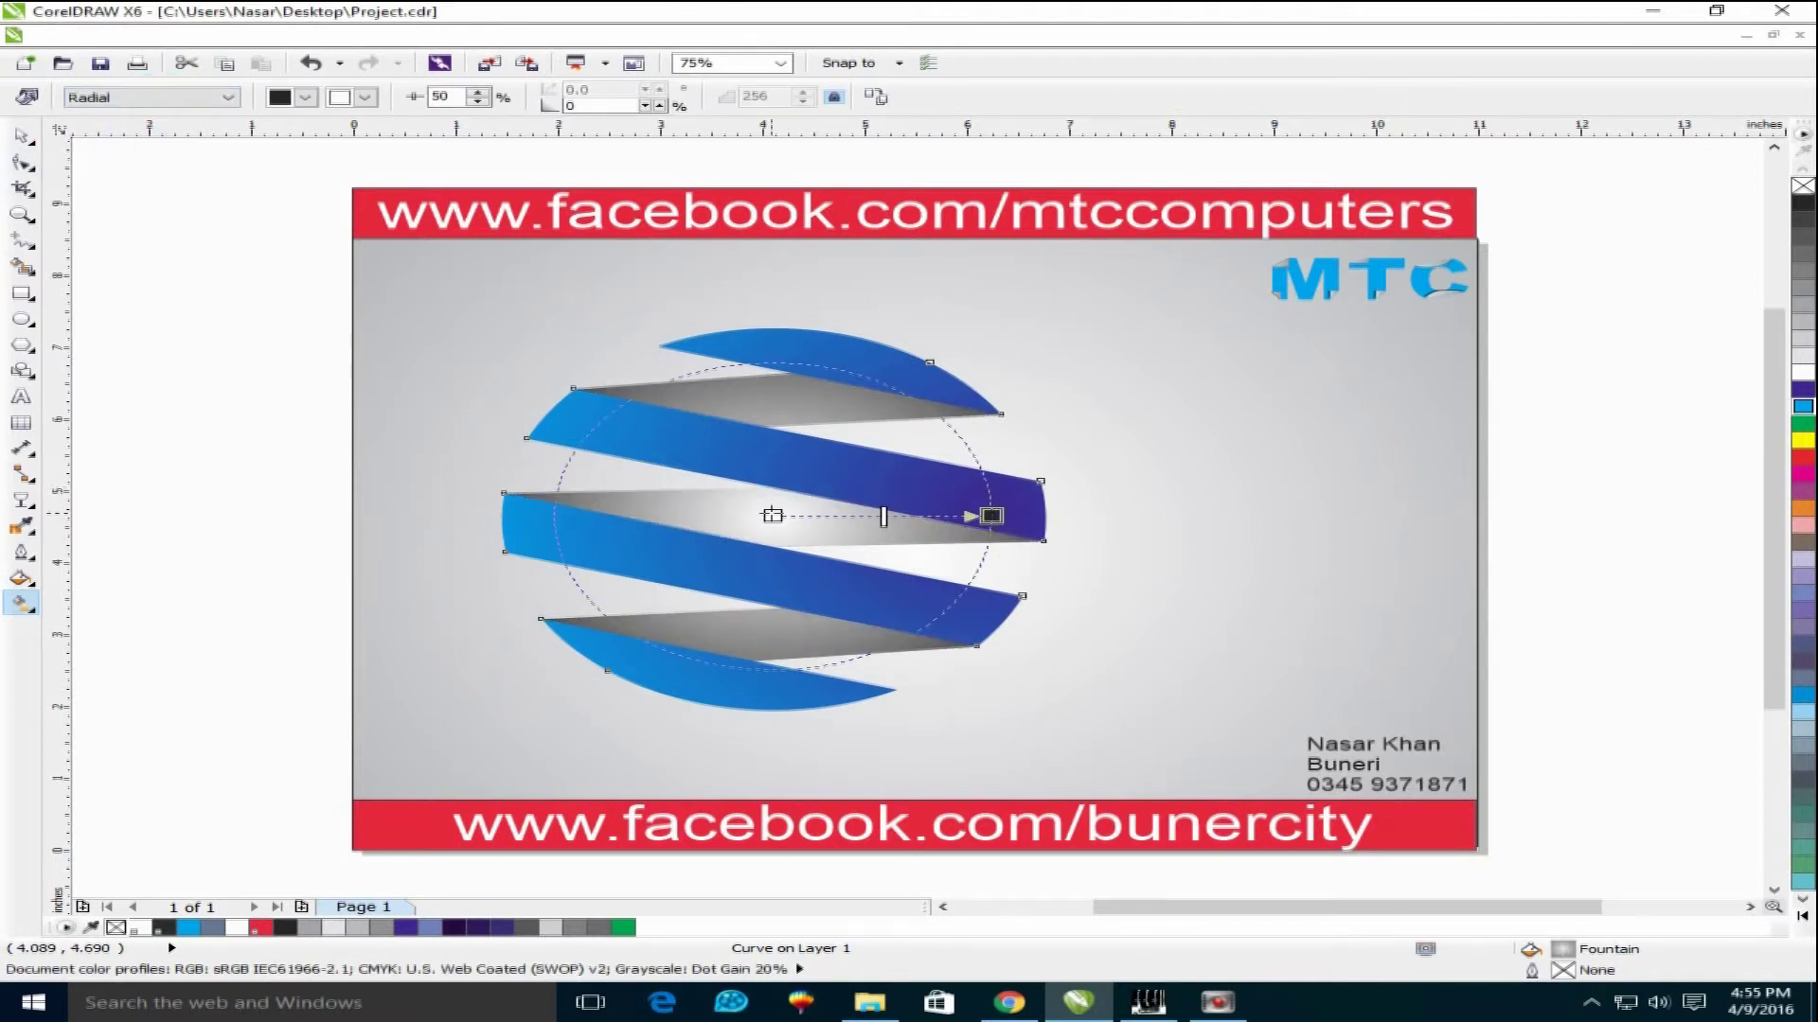
Set the gradient colours to blue and dark purple, resize it, and try darker blues
left_click(1802, 406)
left_click(991, 516)
left_click(1802, 389)
left_click_drag(991, 516, 914, 509)
left_click_drag(879, 508, 907, 514)
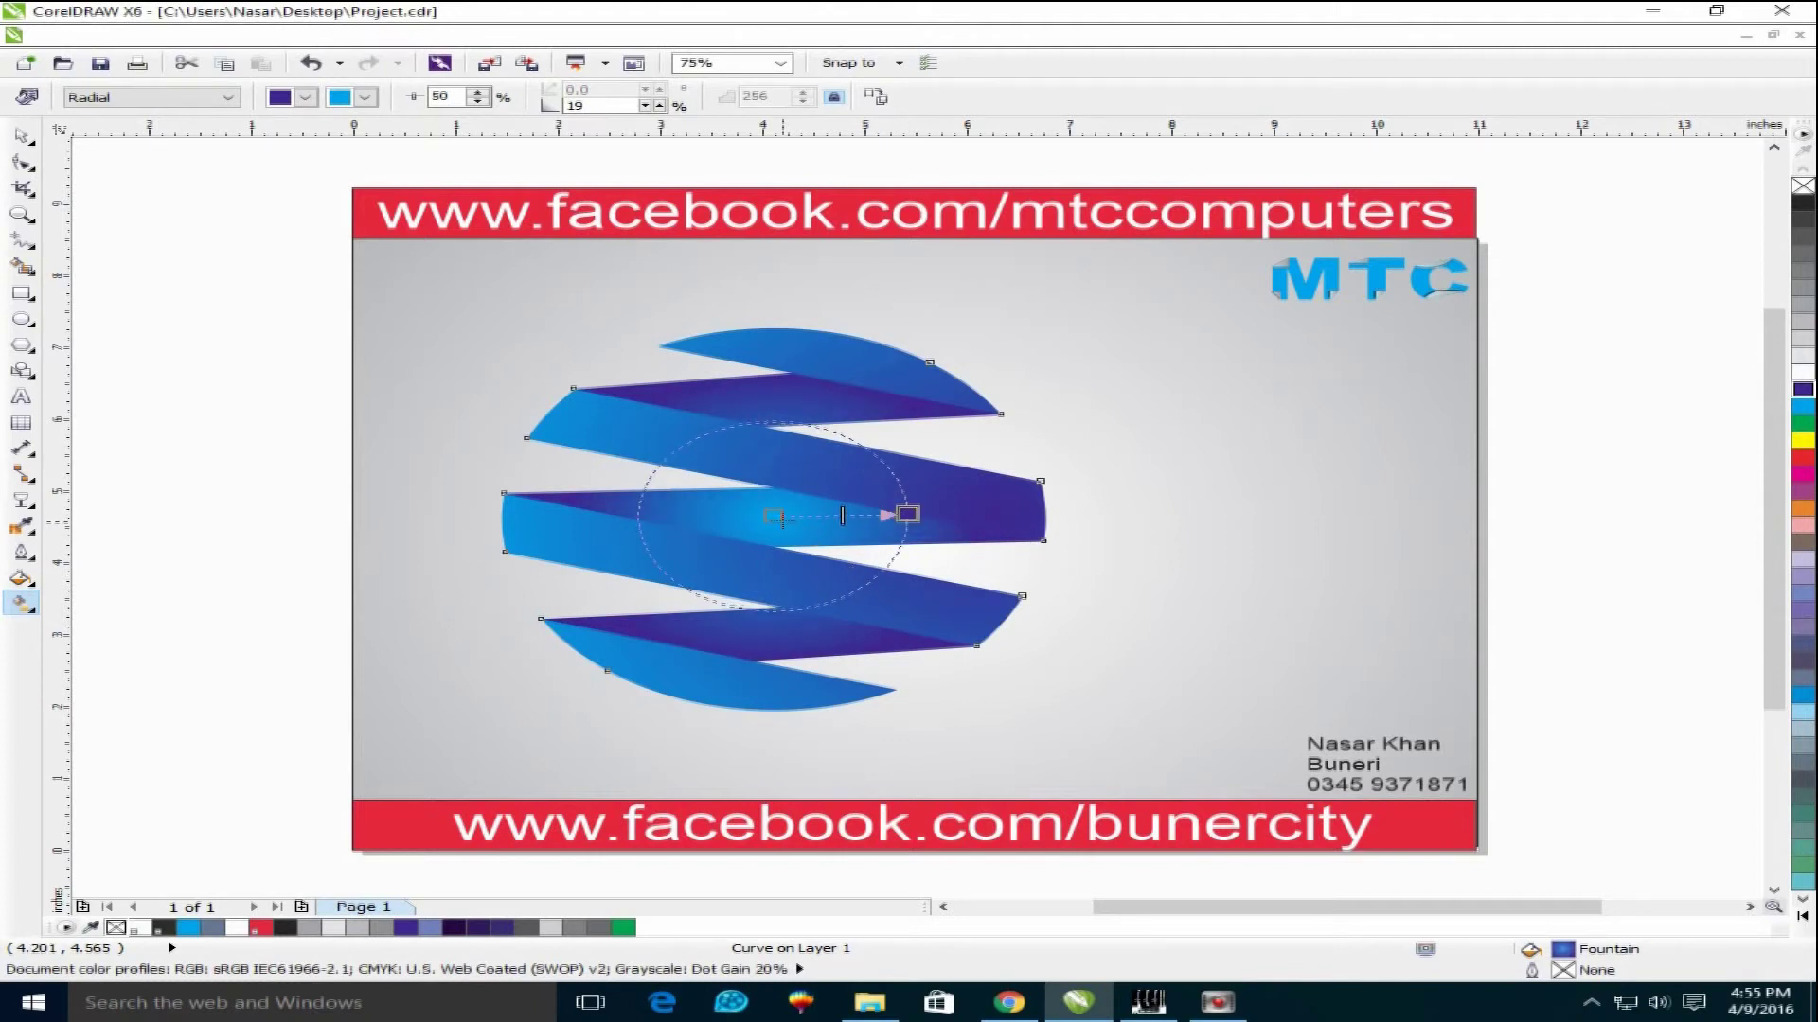
left_click_drag(1803, 406, 1716, 477)
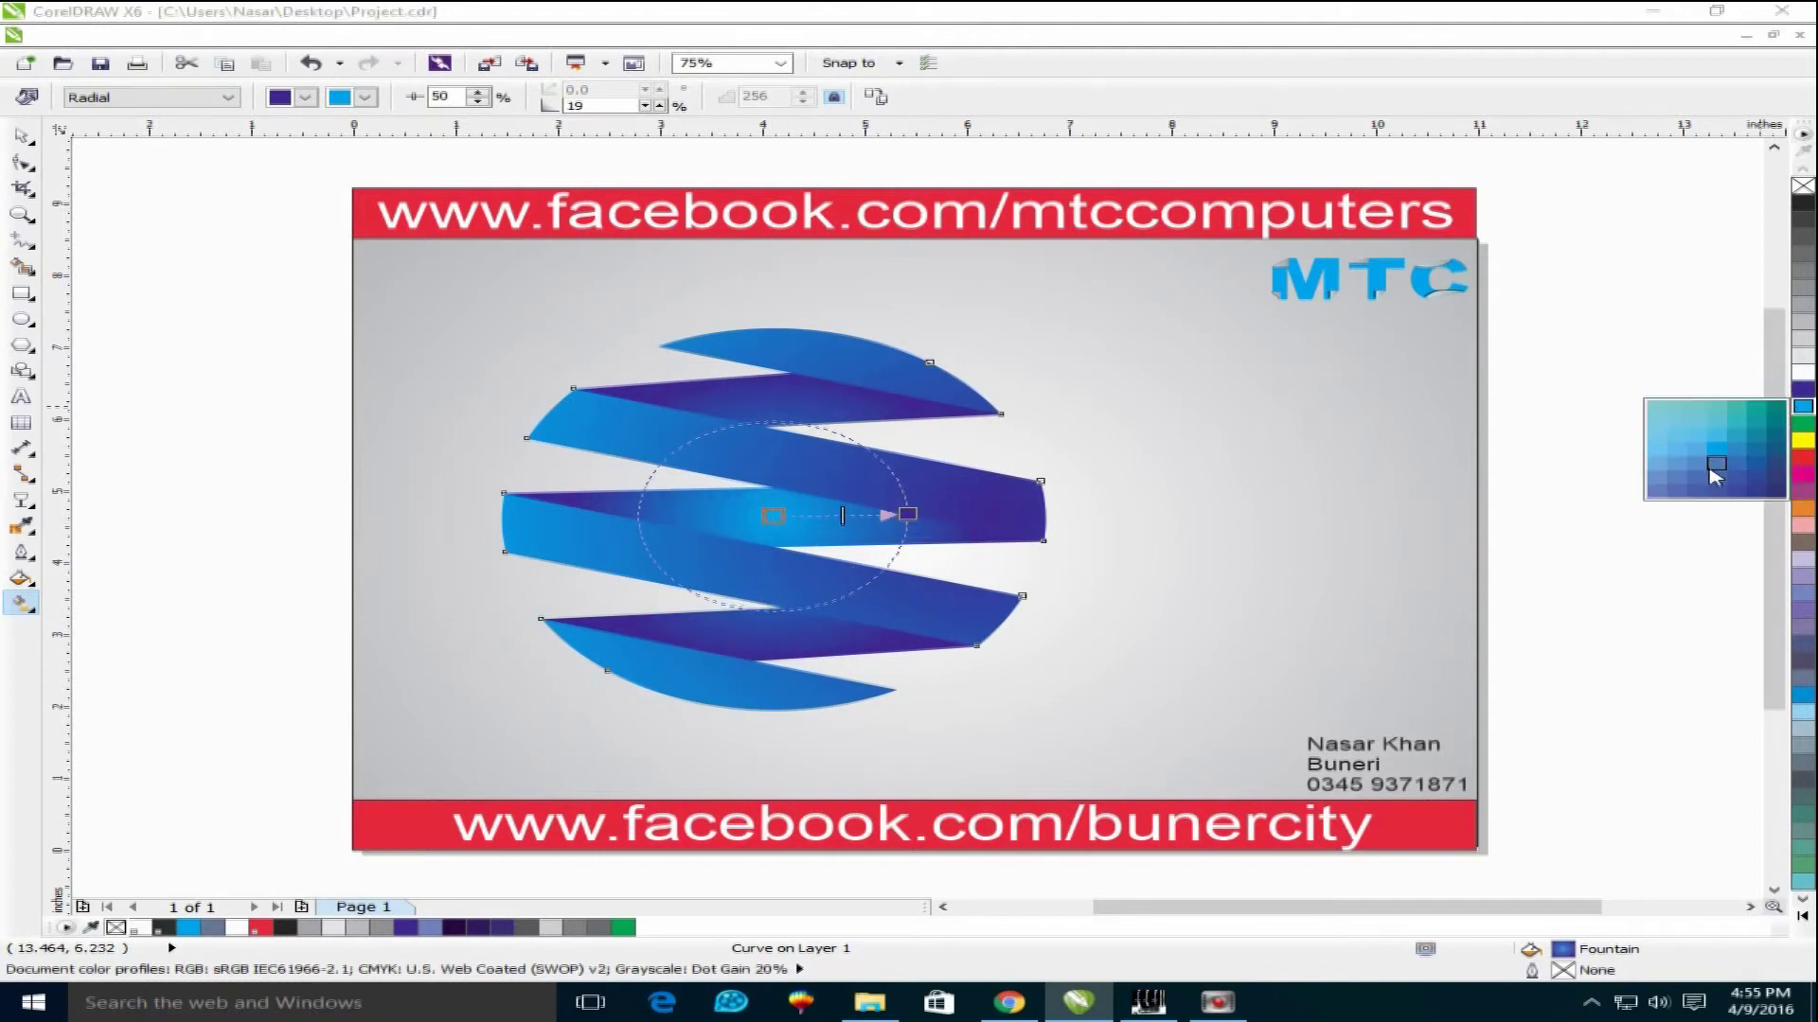
left_click(1715, 476)
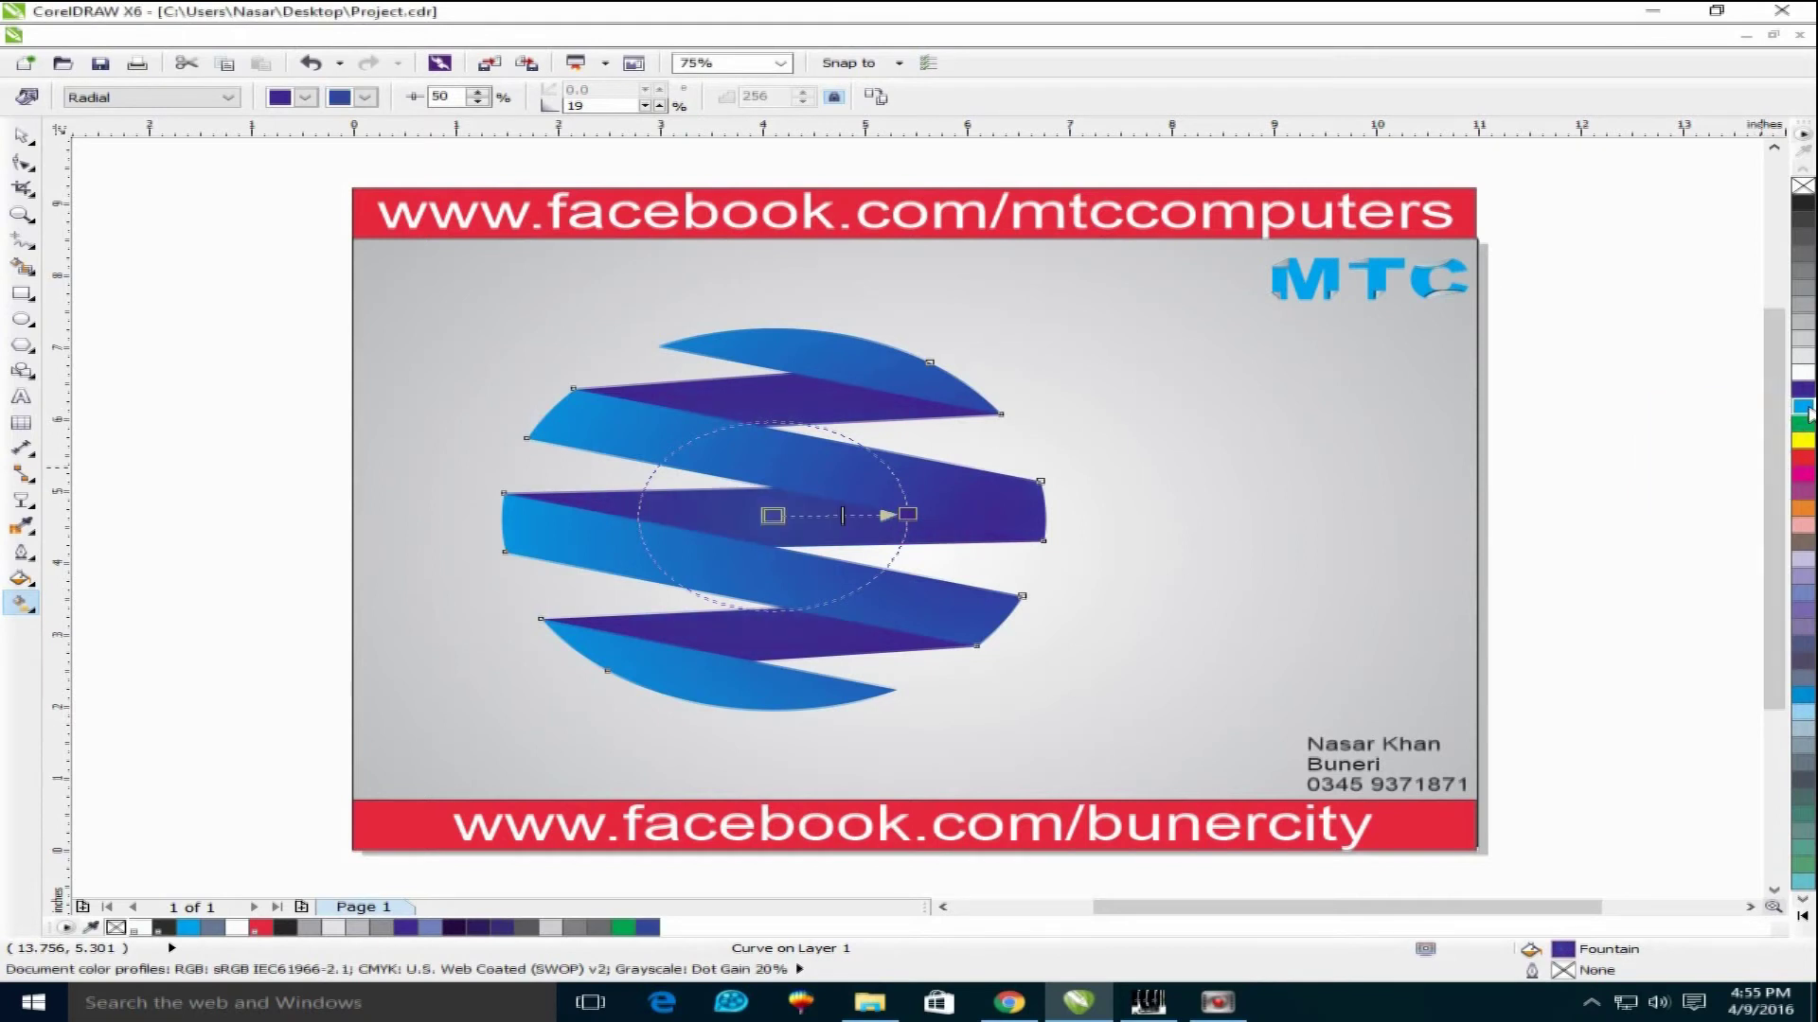
left_click_drag(1806, 412, 1757, 481)
left_click_drag(1803, 406, 1776, 452)
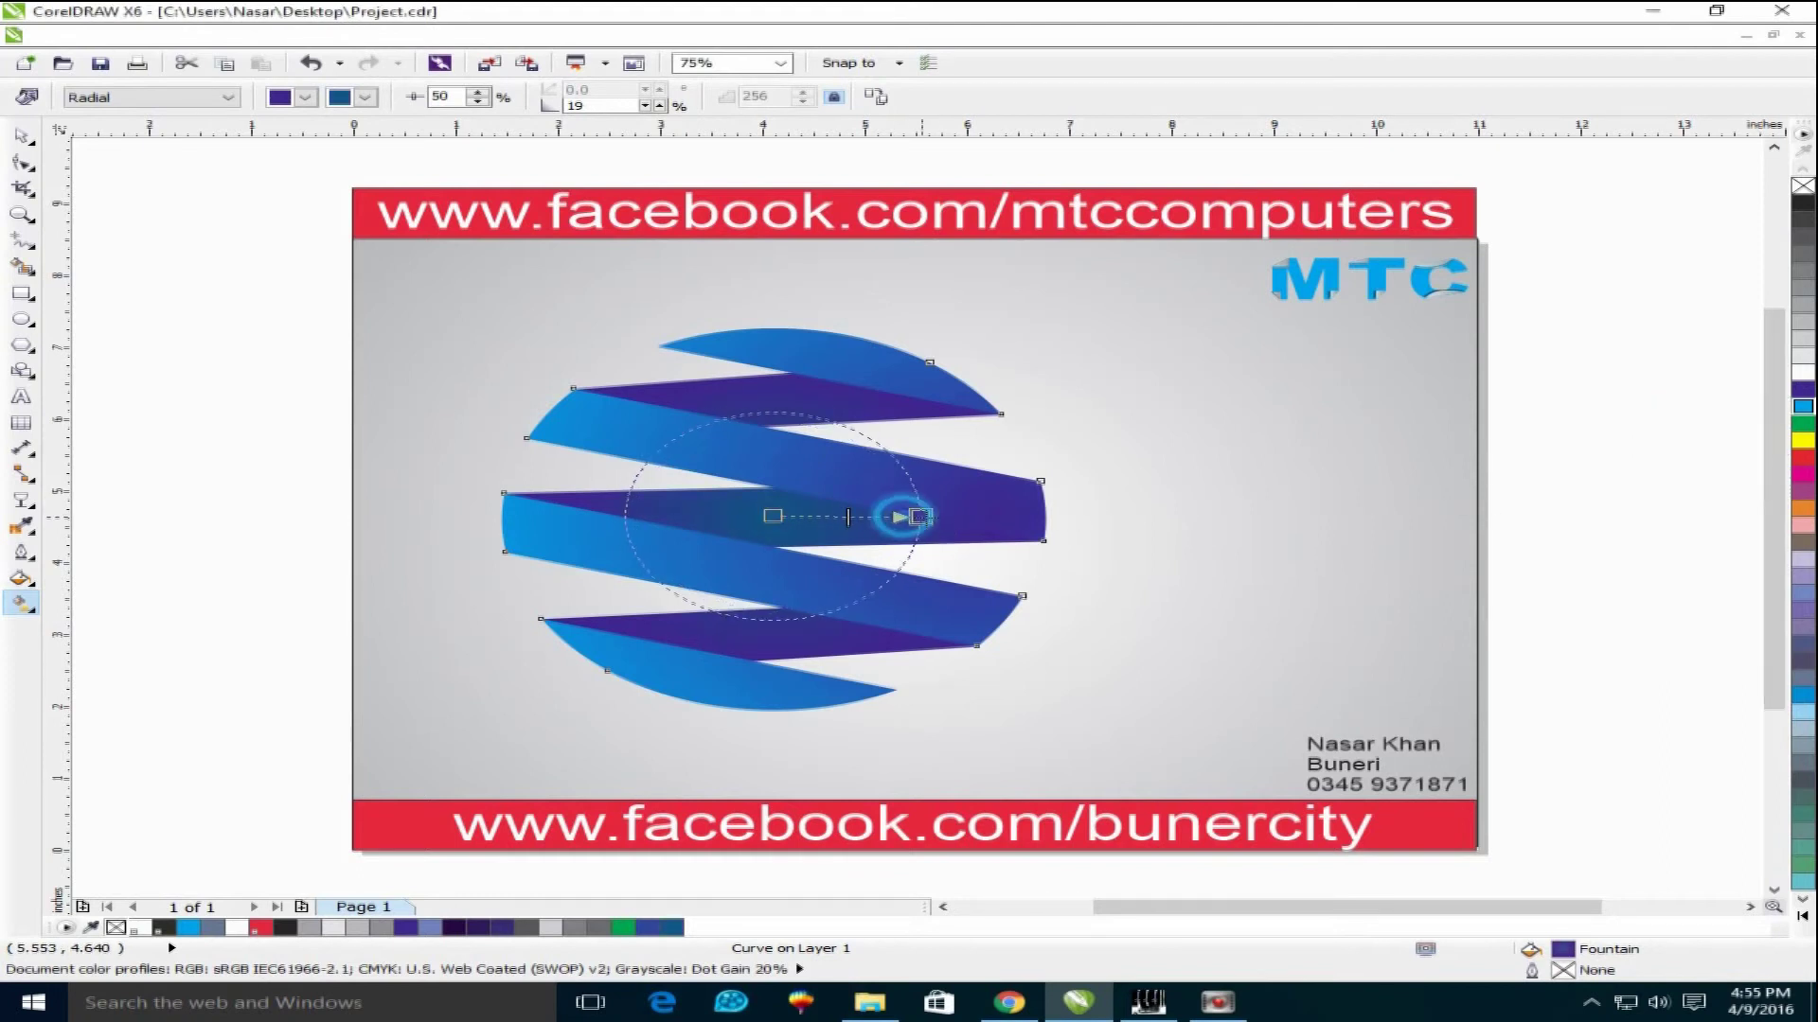
left_click(1136, 571)
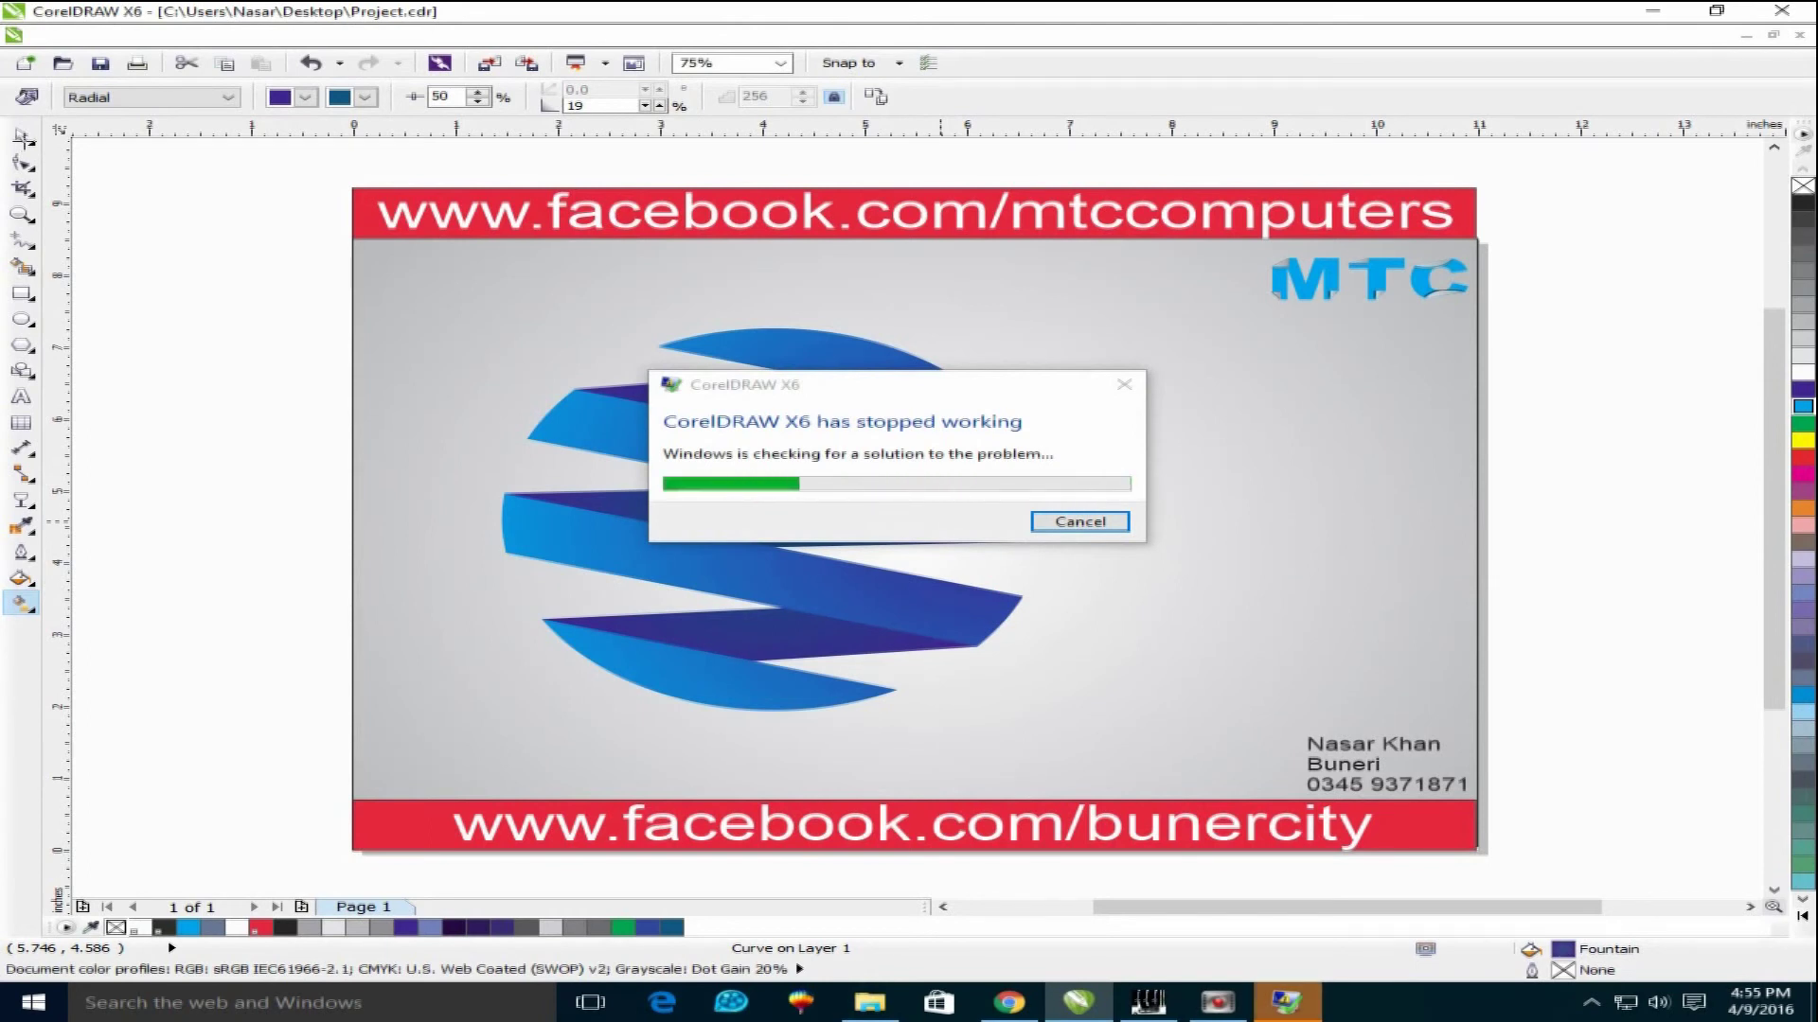
Cancel the 'CorelDRAW X6 has stopped working' crash report
left_click(1005, 524)
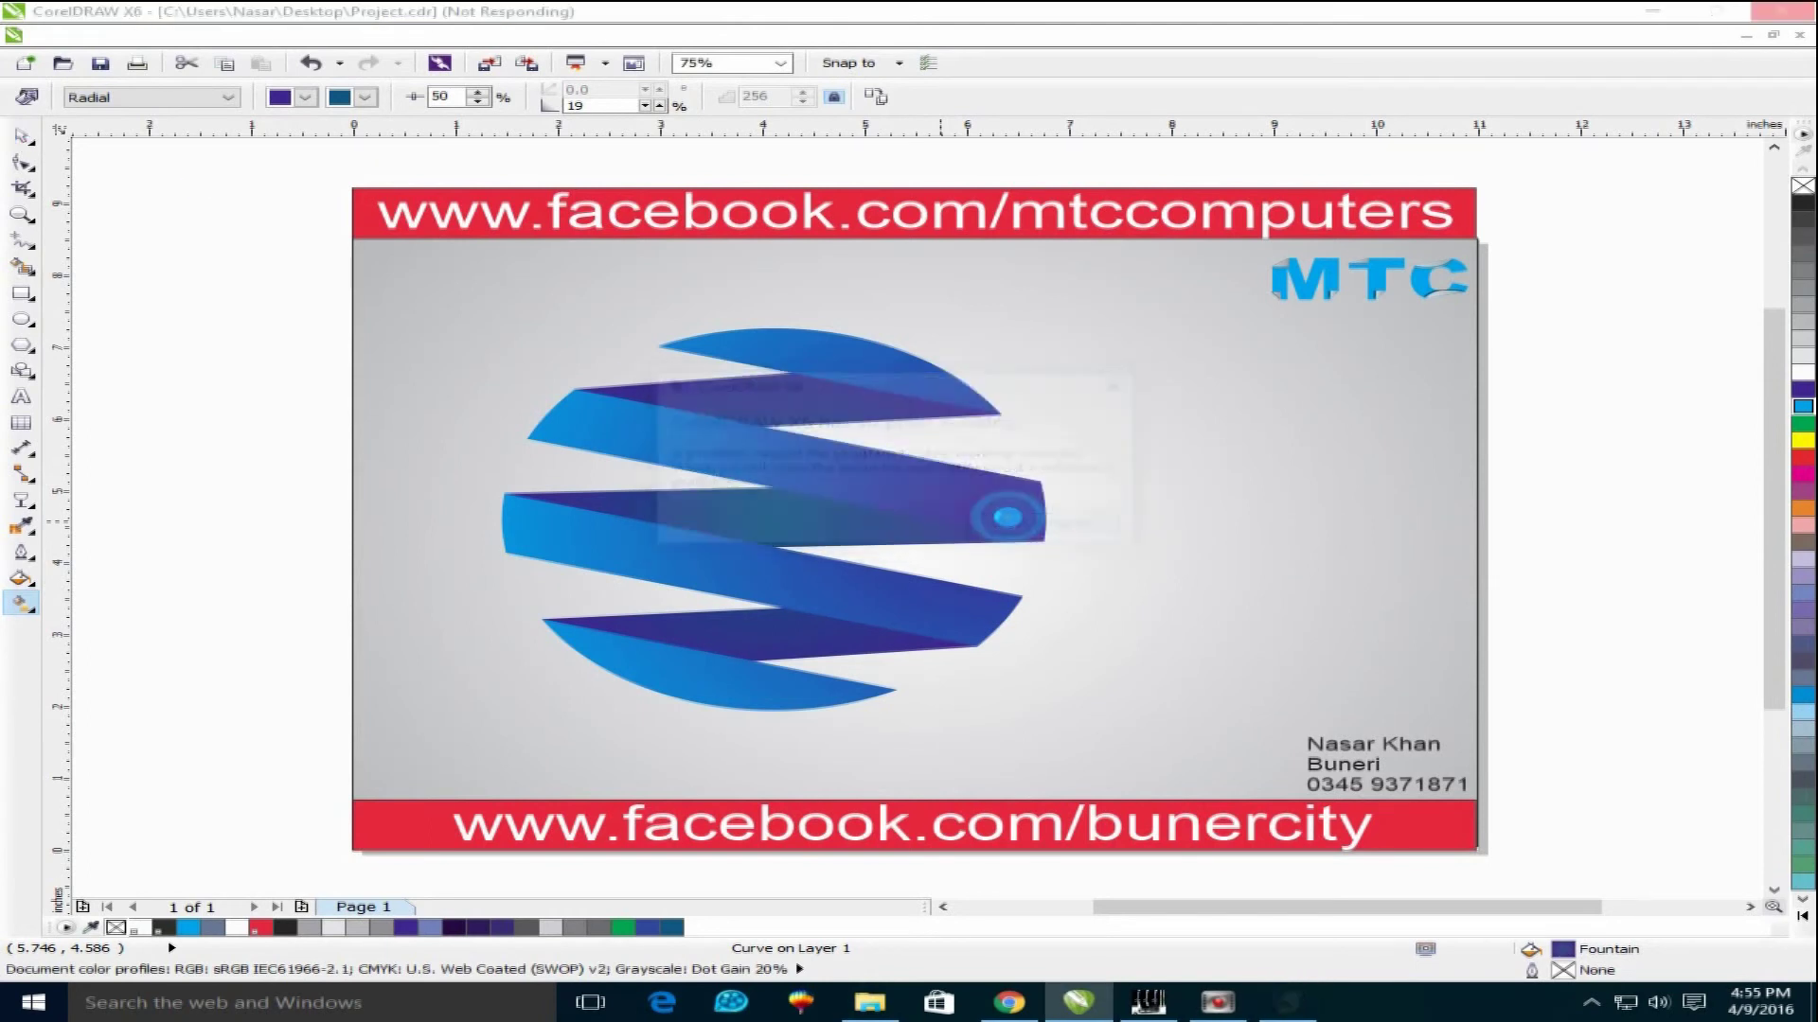